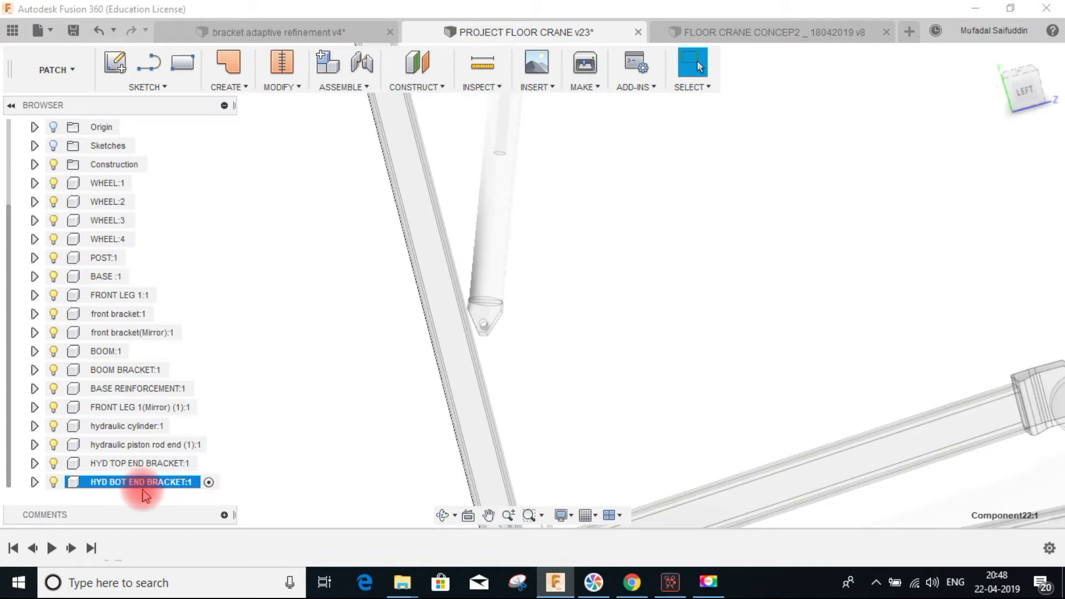
pyautogui.click(348, 416)
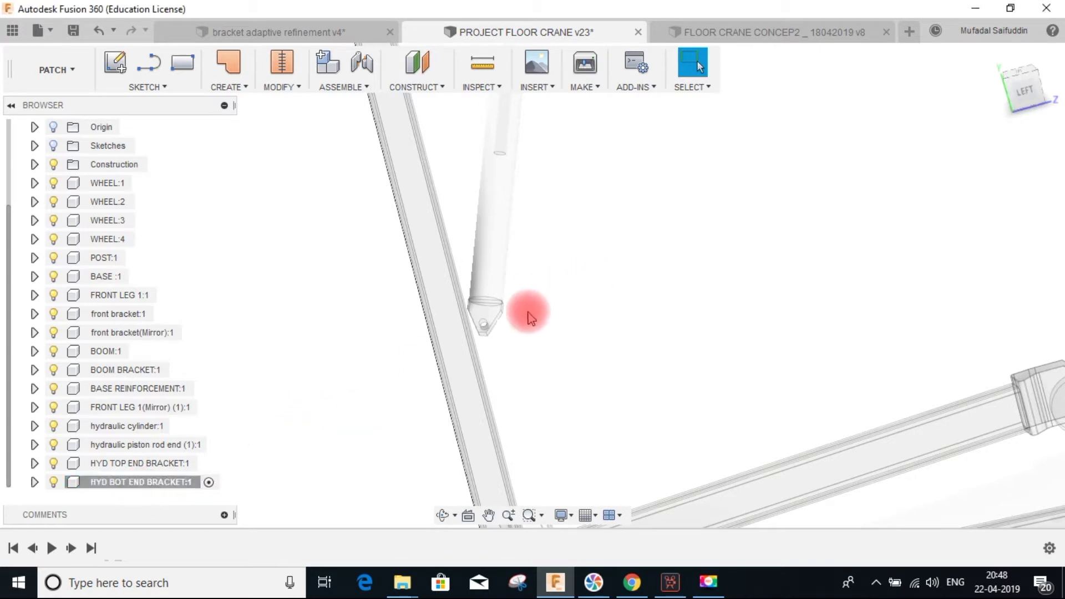
pyautogui.keyDown('shift'); pyautogui.moveTo(515, 357); pyautogui.dragTo(492, 371, button='middle'); pyautogui.keyUp('shift')
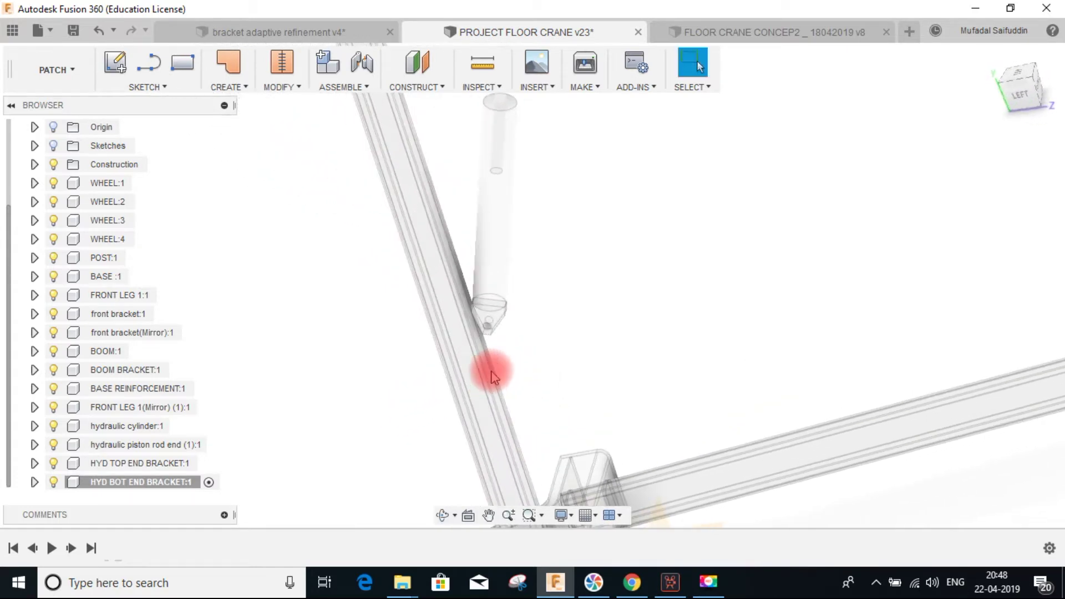
pyautogui.click(463, 341)
pyautogui.keyDown('shift'); pyautogui.moveTo(580, 302); pyautogui.dragTo(625, 333, button='middle'); pyautogui.keyUp('shift')
pyautogui.press('Escape')
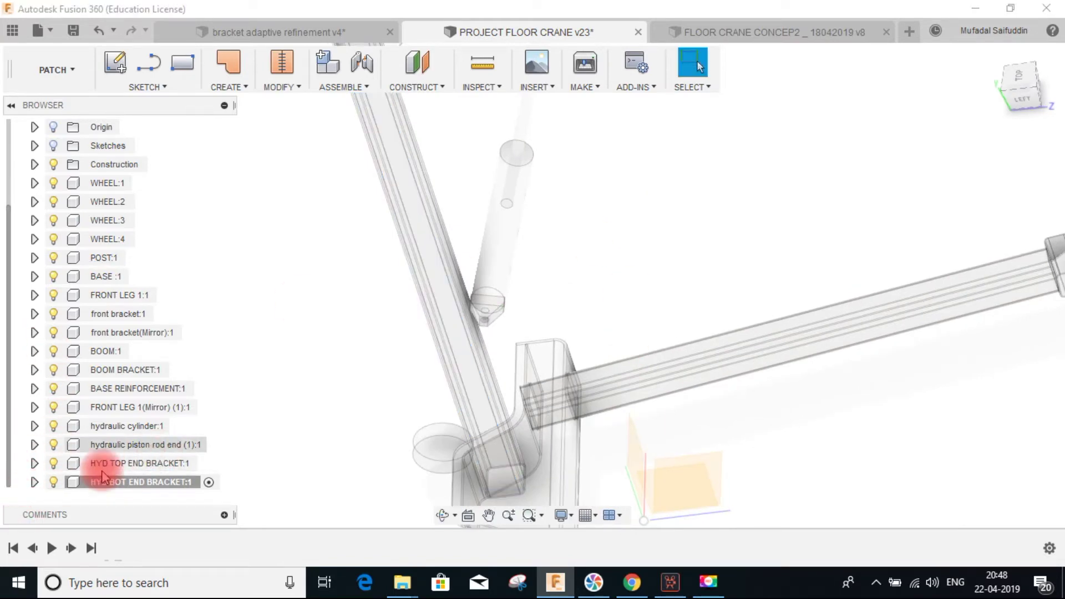
# Show the origin planes of the HYD BOT END BRACKET component and return to the home view.
pyautogui.click(34, 482)
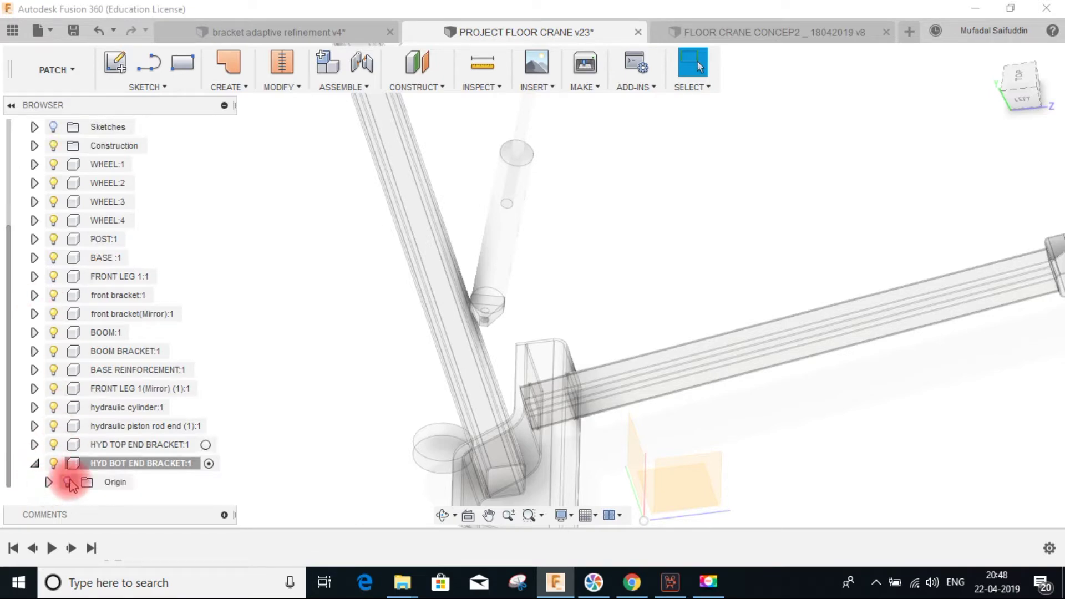
pyautogui.click(67, 482)
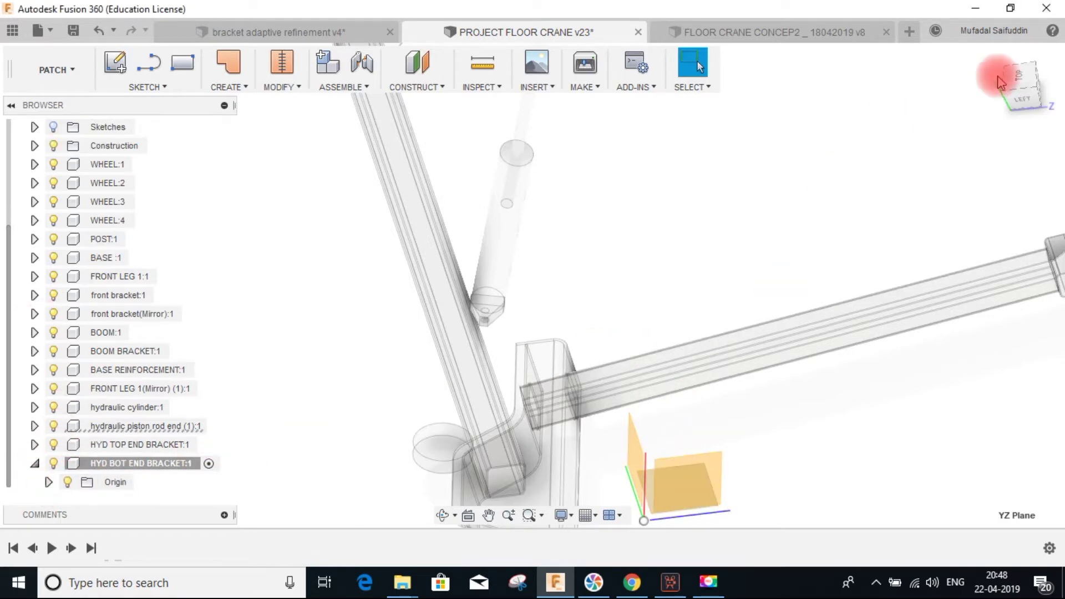
pyautogui.click(992, 57)
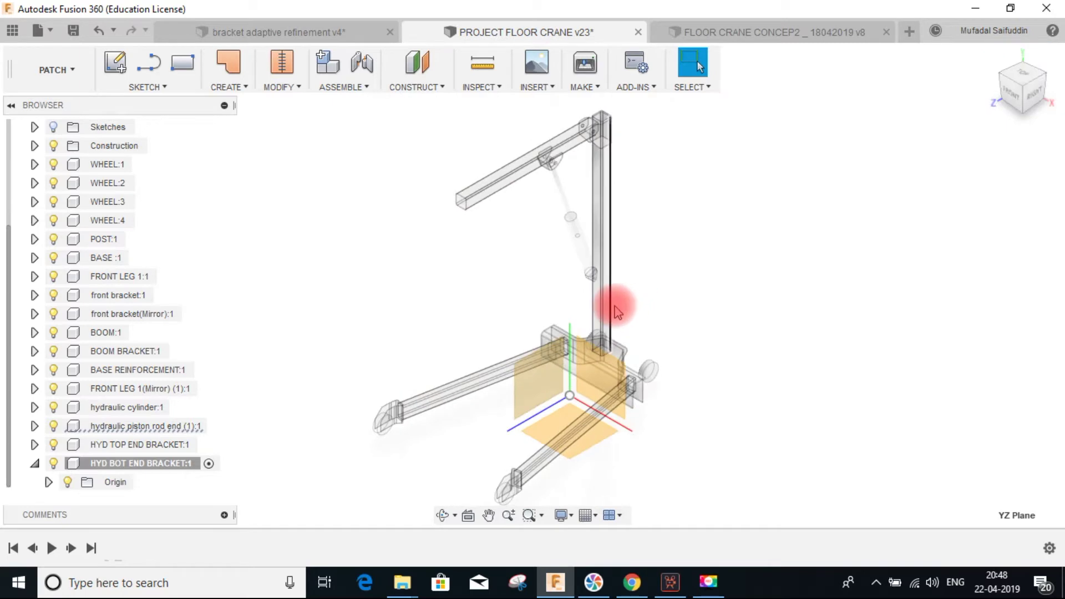
# Create a construction plane offset 50 mm from the YZ plane of the HYD BOT END BRACKET component.
pyautogui.click(560, 378)
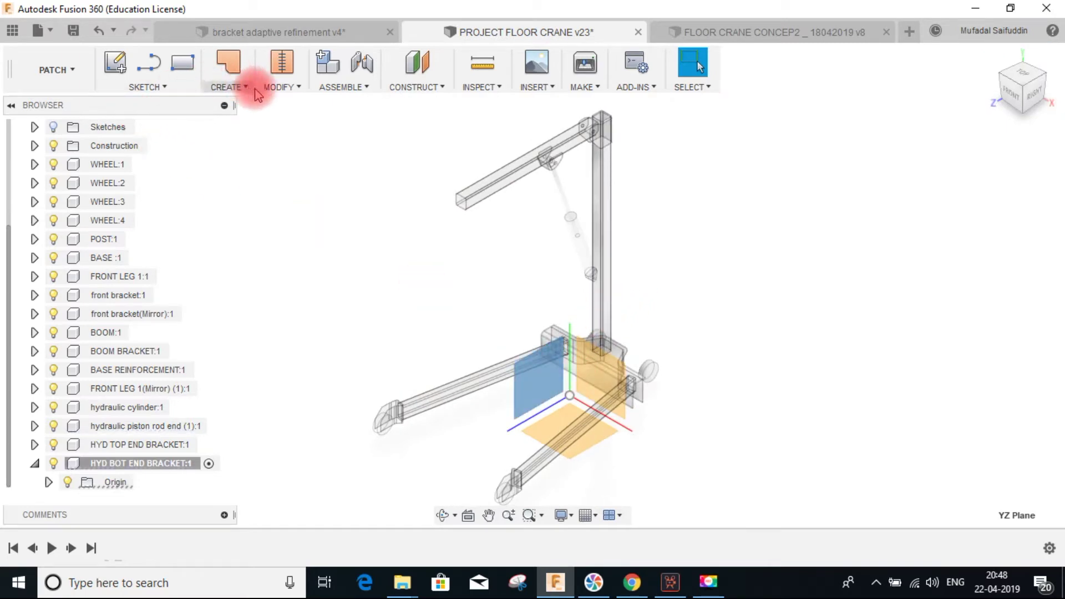
pyautogui.click(417, 64)
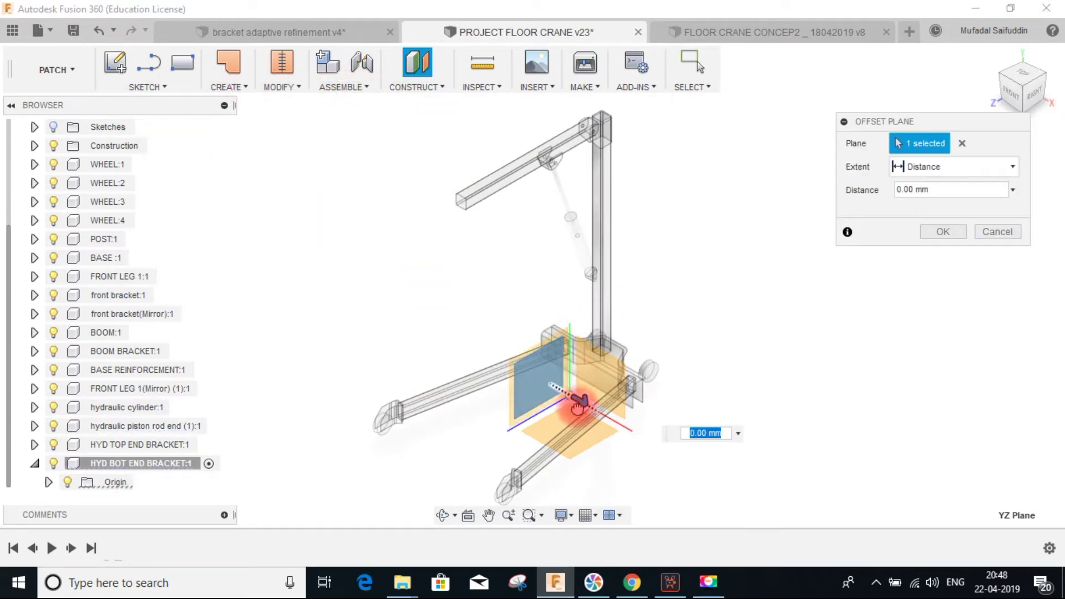
pyautogui.moveTo(579, 402); pyautogui.dragTo(593, 410)
pyautogui.click(944, 190)
pyautogui.write('50')
pyautogui.press('Return')
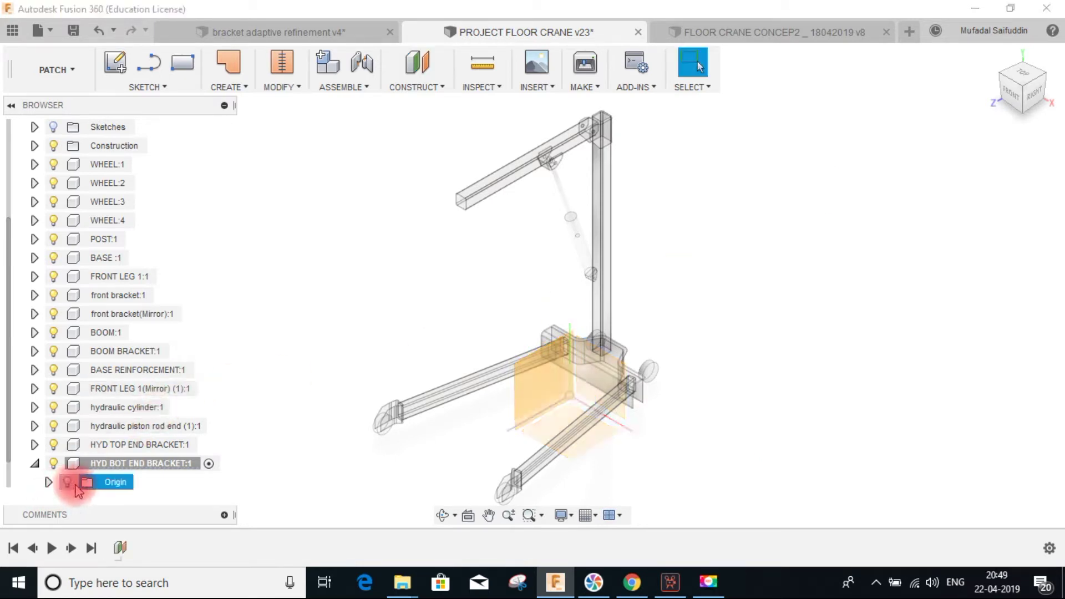
# Start a sketch on the new offset plane.
pyautogui.click(522, 383)
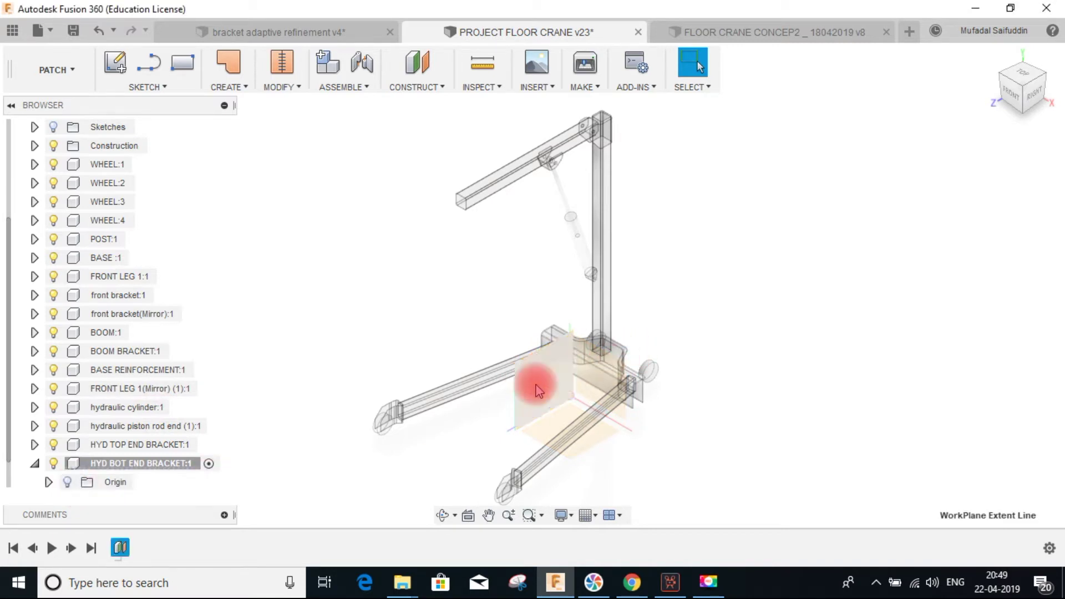
pyautogui.click(114, 61)
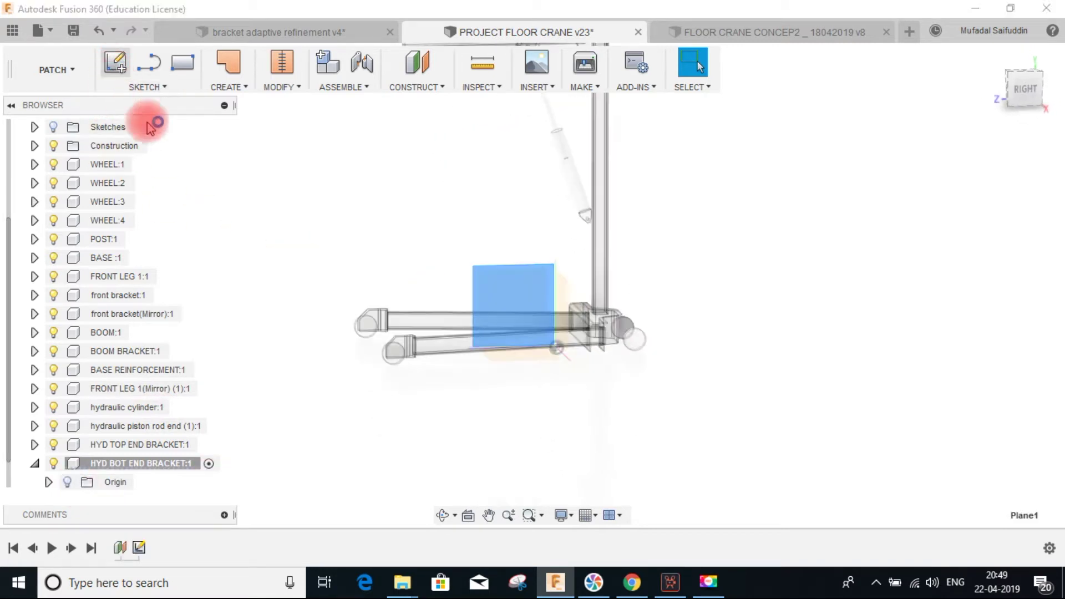
pyautogui.scroll(5, 630, 210)
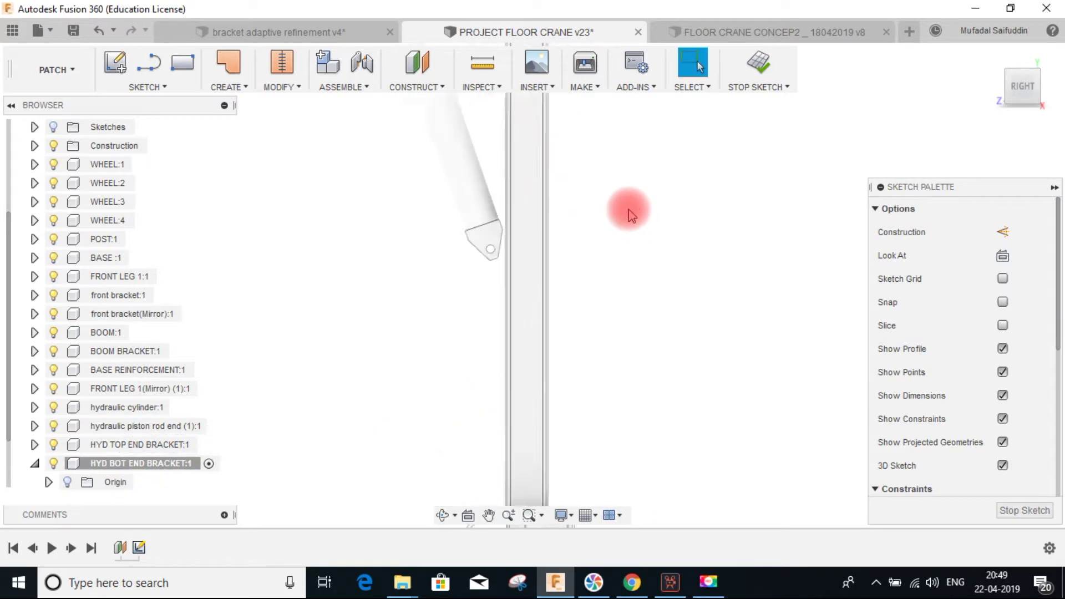
# Sketch a closed six-sided bracket outline around the cylinder's lower pin end, with its far side overlapping the post.
pyautogui.click(149, 61)
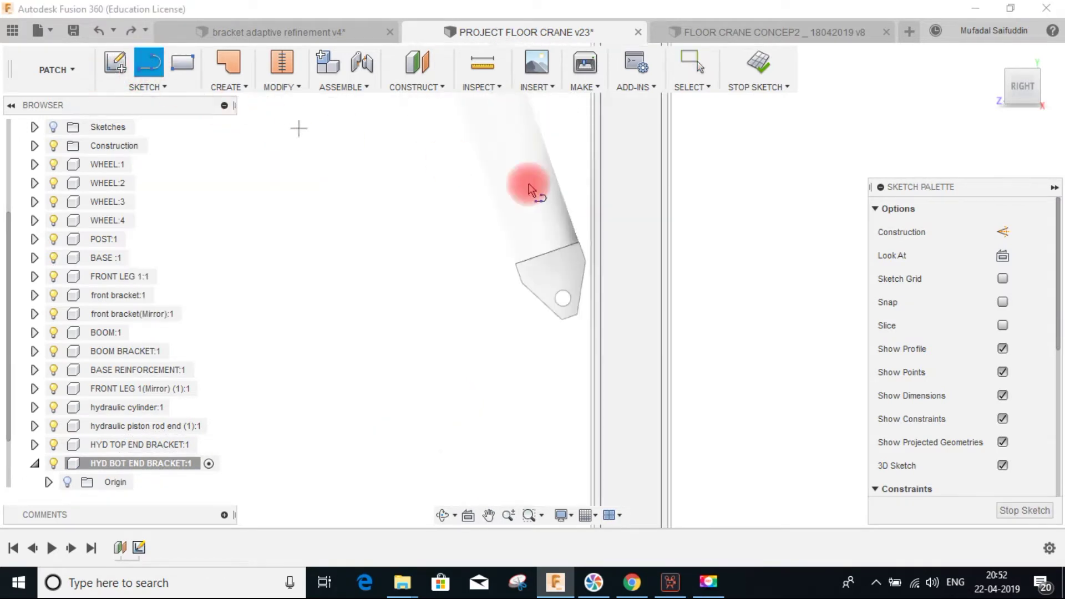
pyautogui.scroll(3, 611, 250)
pyautogui.click(609, 248)
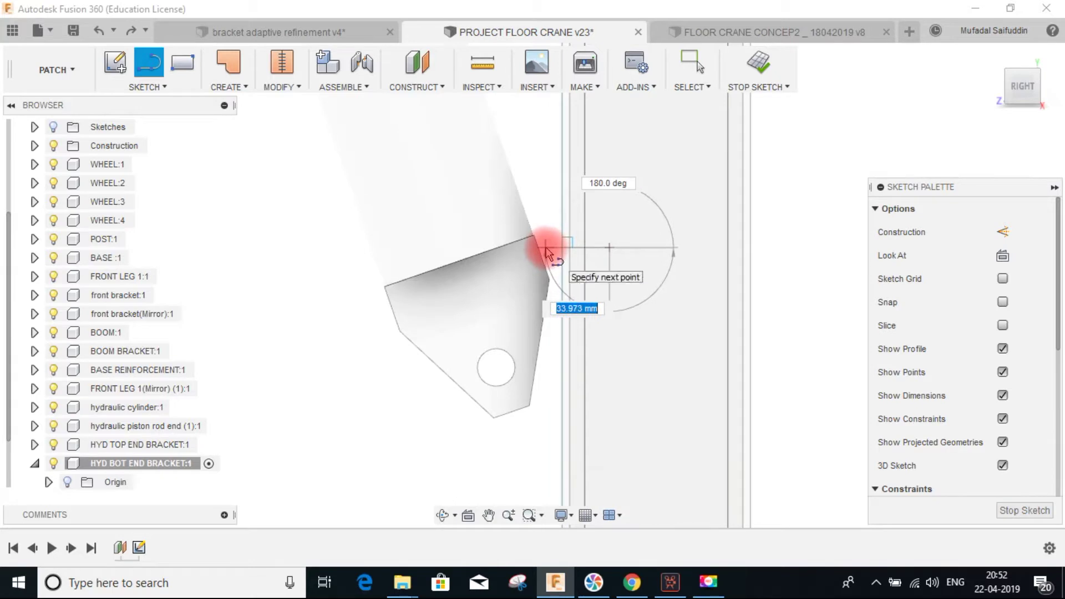
pyautogui.click(546, 249)
pyautogui.click(351, 315)
pyautogui.click(369, 366)
pyautogui.click(527, 458)
pyautogui.click(621, 459)
pyautogui.click(611, 251)
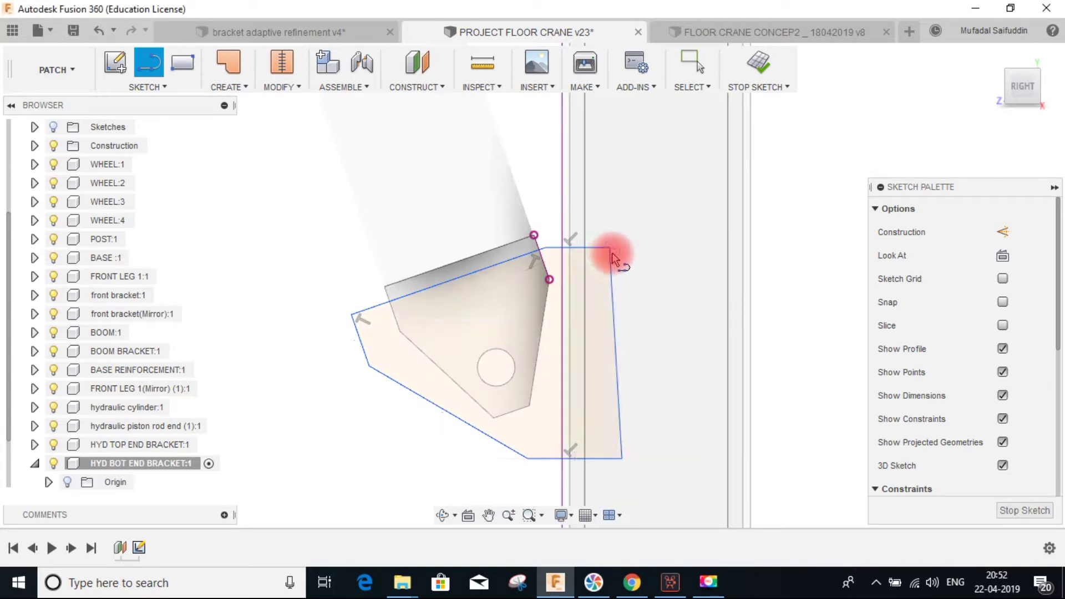
pyautogui.press('Escape')
# Delete the short projected edge of the cylinder end that touches the bracket profile's sloped upper line.
pyautogui.scroll(-4, 544, 311)
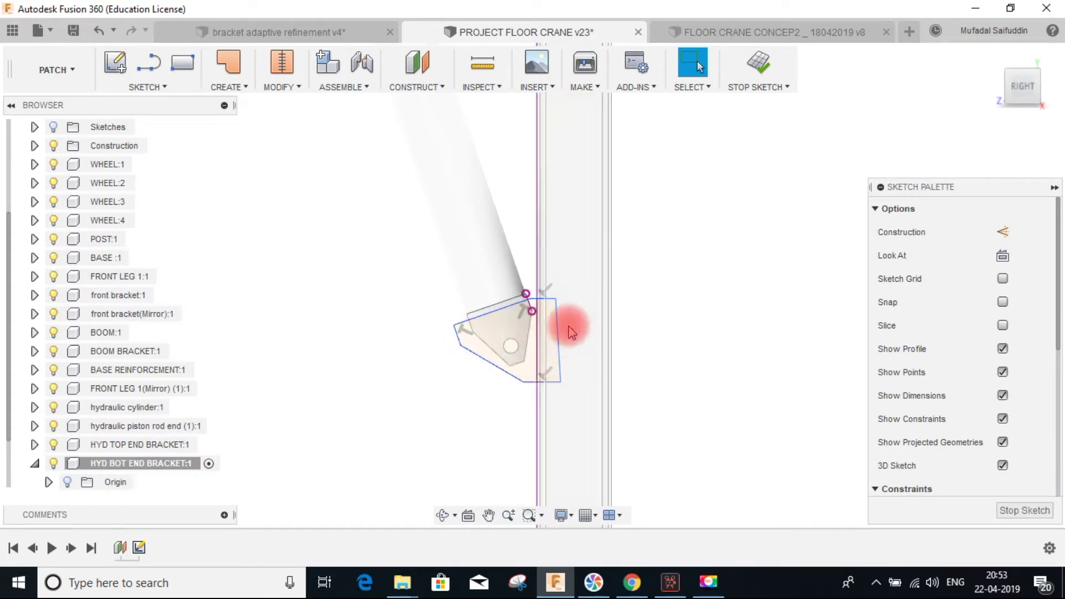
pyautogui.moveTo(488, 350)
pyautogui.keyDown('shift'); pyautogui.mouseDown(button='middle')
pyautogui.moveTo(551, 311)
pyautogui.moveTo(587, 311)
pyautogui.moveTo(488, 362)
pyautogui.moveTo(488, 352)
pyautogui.mouseUp(button='middle'); pyautogui.keyUp('shift')
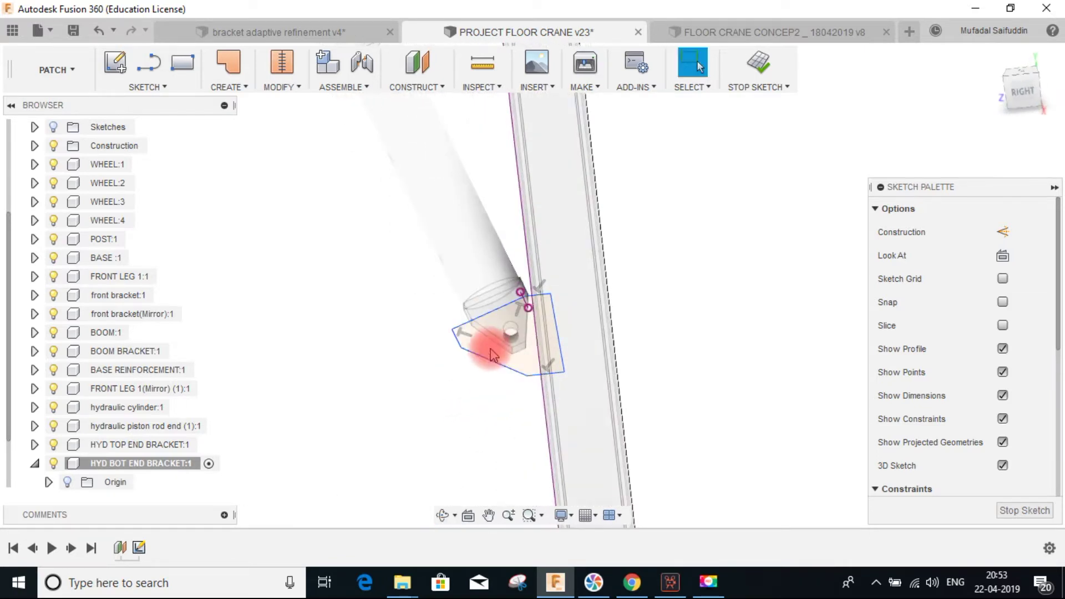
pyautogui.scroll(5, 506, 335)
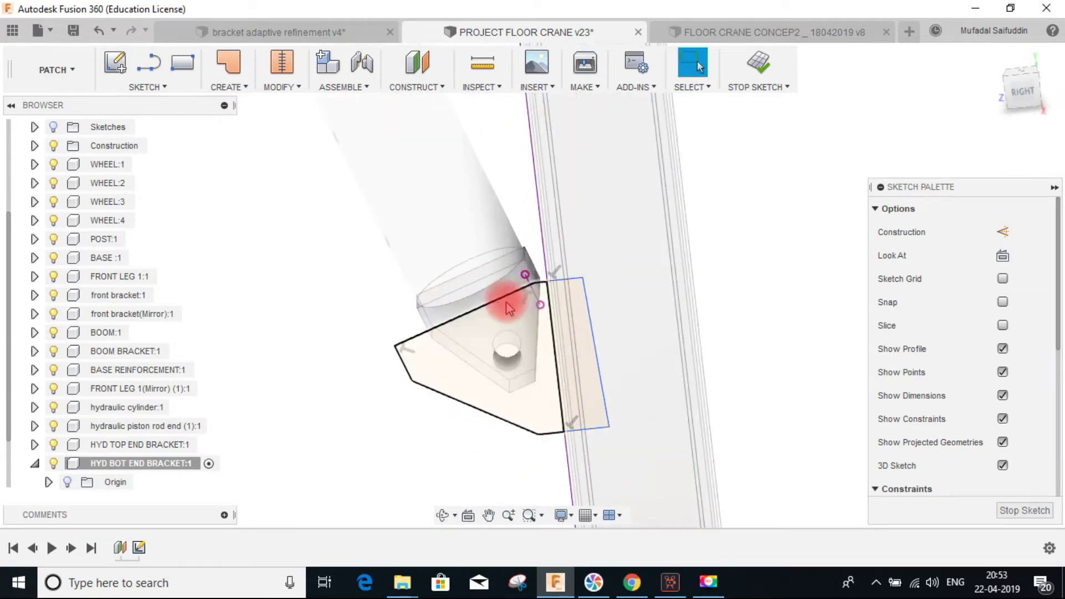
pyautogui.press('Delete')
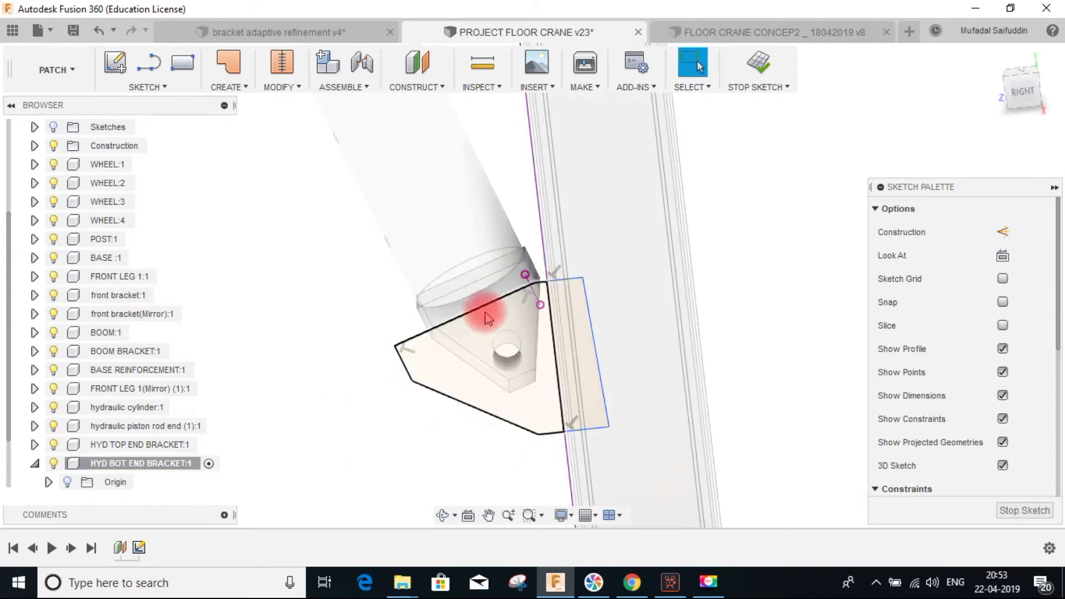
pyautogui.moveTo(579, 298)
pyautogui.keyDown('shift'); pyautogui.mouseDown(button='middle')
pyautogui.moveTo(487, 285)
pyautogui.moveTo(511, 304)
pyautogui.moveTo(491, 308)
pyautogui.mouseUp(button='middle'); pyautogui.keyUp('shift')
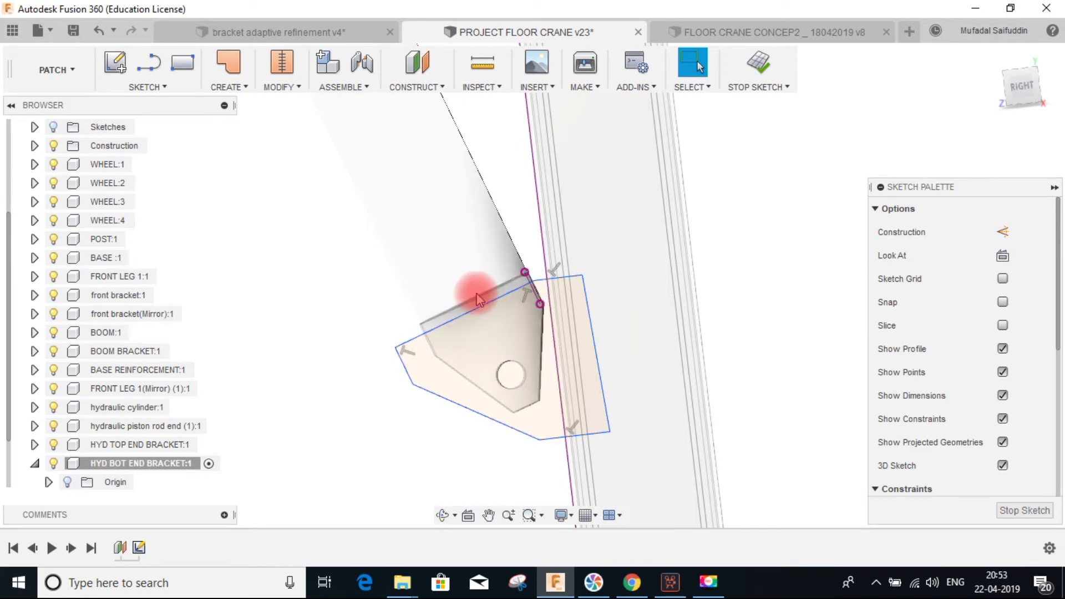
pyautogui.moveTo(494, 276)
pyautogui.keyDown('shift'); pyautogui.mouseDown(button='middle')
pyautogui.moveTo(488, 285)
pyautogui.moveTo(500, 188)
pyautogui.moveTo(540, 248)
pyautogui.moveTo(523, 281)
pyautogui.moveTo(572, 282)
pyautogui.mouseUp(button='middle'); pyautogui.keyUp('shift')
pyautogui.click(536, 285)
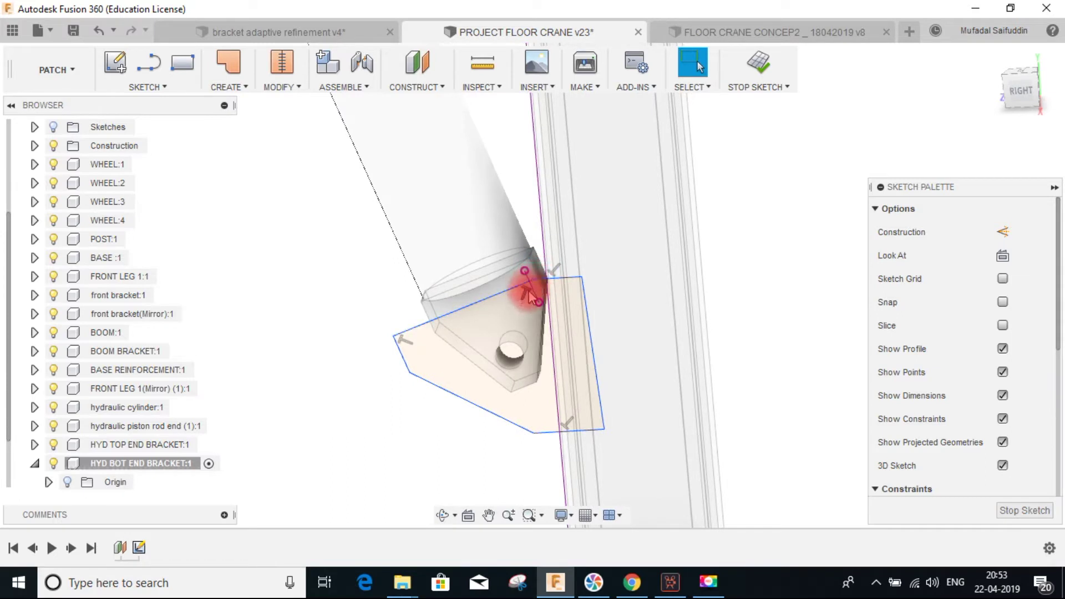
pyautogui.click(541, 297)
pyautogui.click(538, 297)
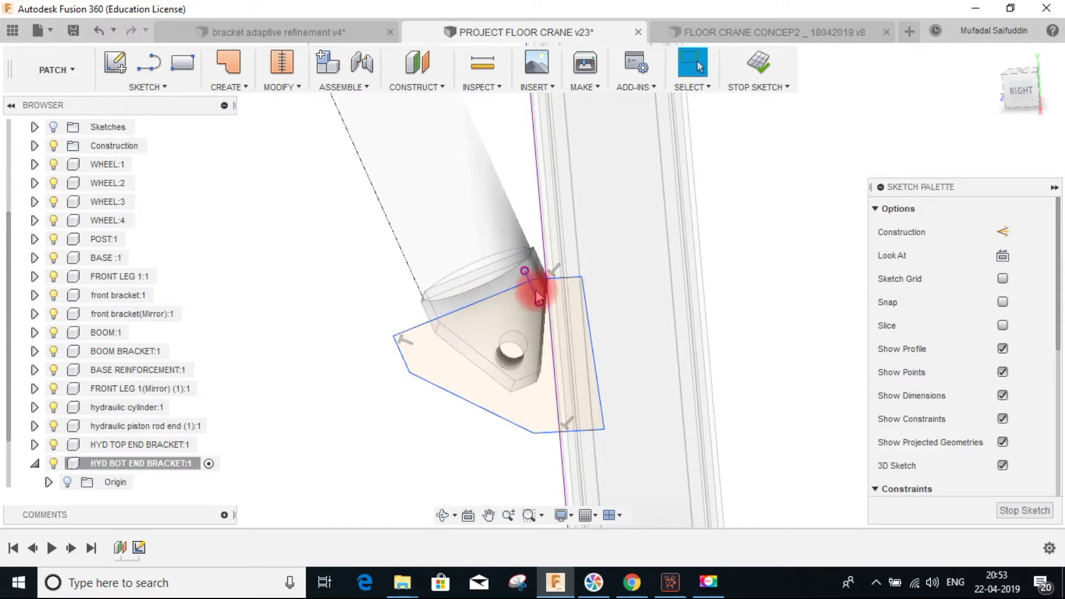
pyautogui.press('Delete')
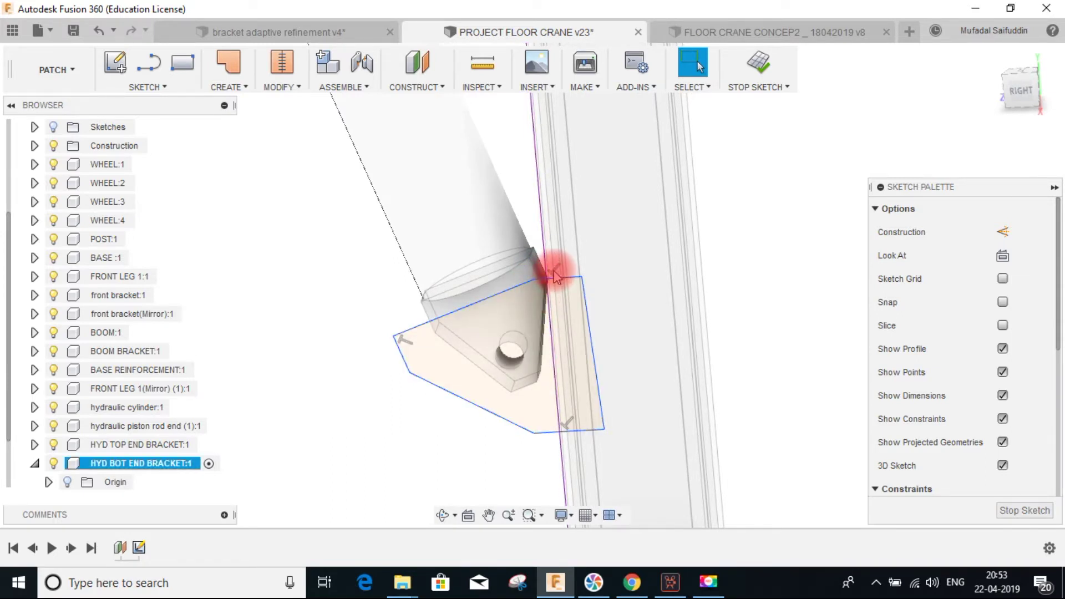
# Delete the projected post edge and the perpendicular constraint linking the profile's short top line to it.
pyautogui.scroll(2, 566, 259)
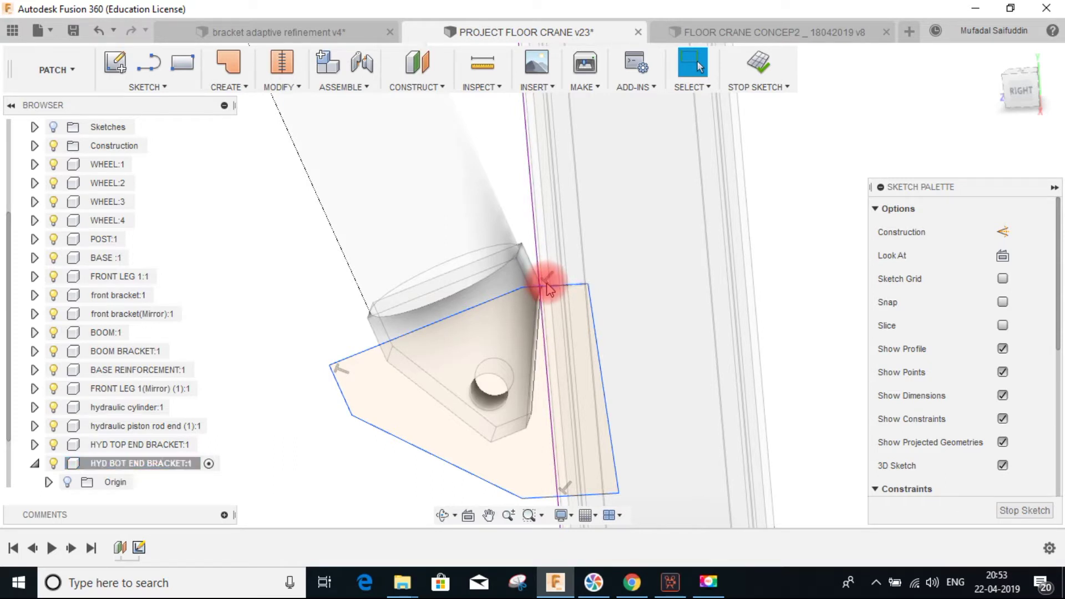
pyautogui.click(1003, 256)
pyautogui.moveTo(657, 154); pyautogui.dragTo(586, 445, button='middle')
pyautogui.moveTo(859, 139)
pyautogui.mouseDown(button='middle')
pyautogui.moveTo(674, 405)
pyautogui.moveTo(675, 492)
pyautogui.mouseUp(button='middle')
pyautogui.scroll(-1, 675, 491)
pyautogui.moveTo(627, 161); pyautogui.dragTo(656, 427, button='middle')
pyautogui.moveTo(547, 106); pyautogui.dragTo(549, 255, button='middle')
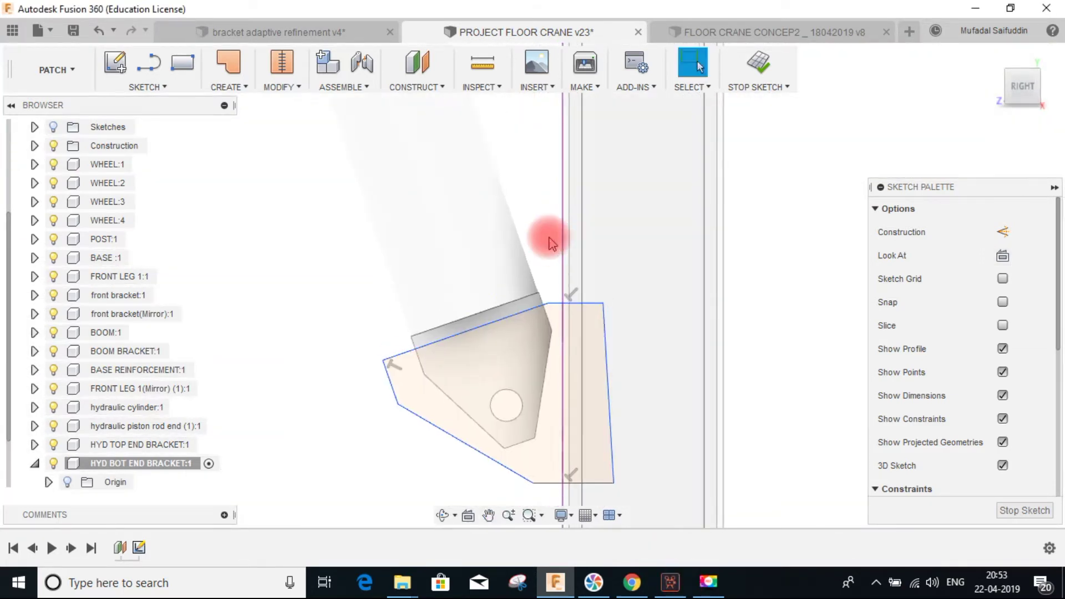
pyautogui.scroll(4, 571, 288)
pyautogui.click(574, 309)
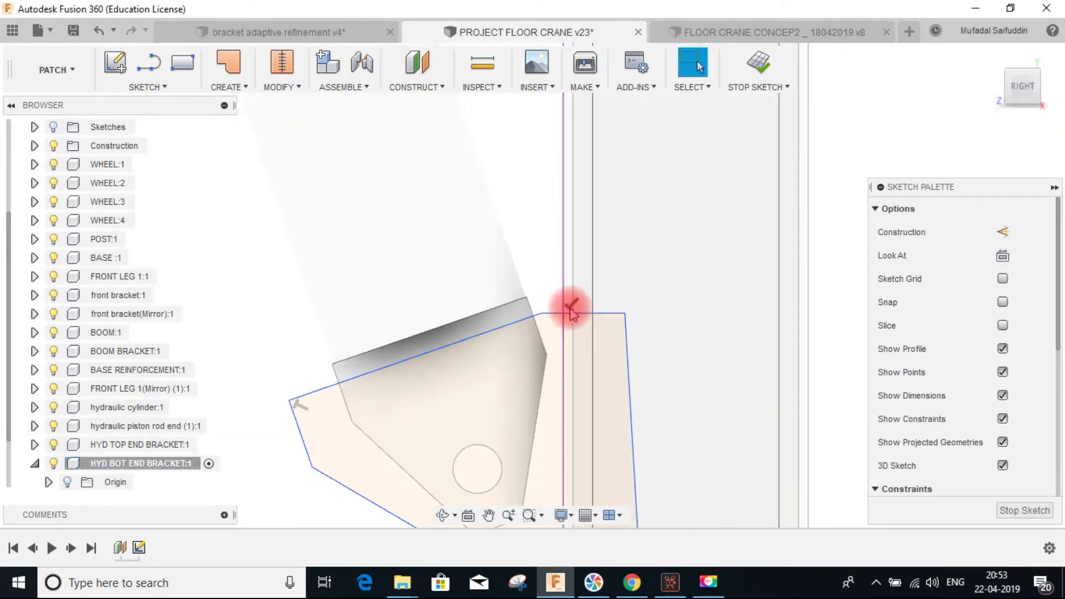
pyautogui.press('Delete')
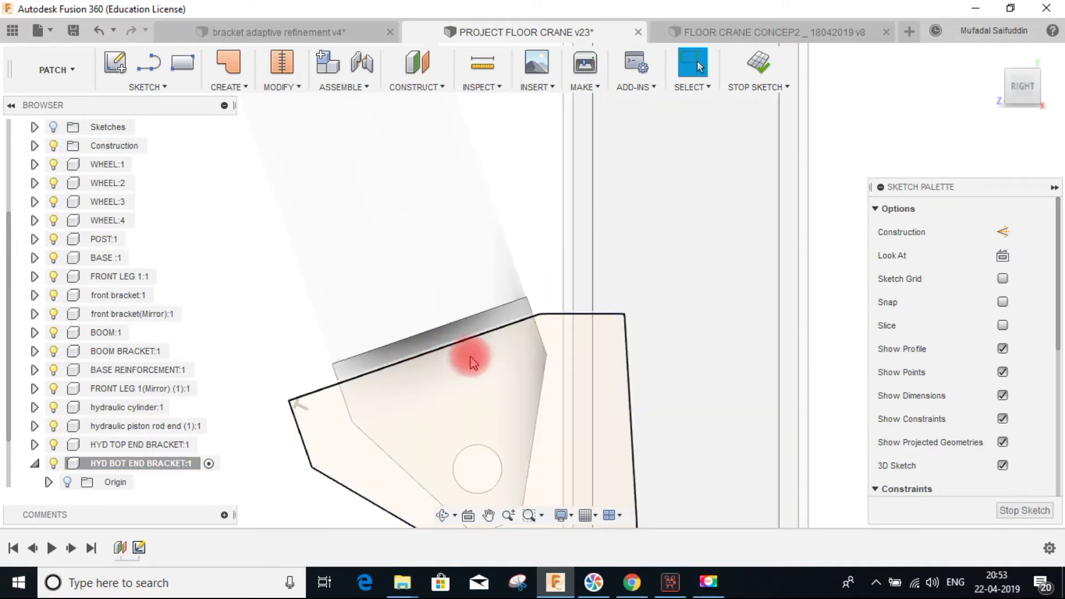
# Apply a horizontal constraint to the profile's short top line over the post.
pyautogui.click(555, 319)
pyautogui.rightClick(555, 320)
pyautogui.click(574, 448)
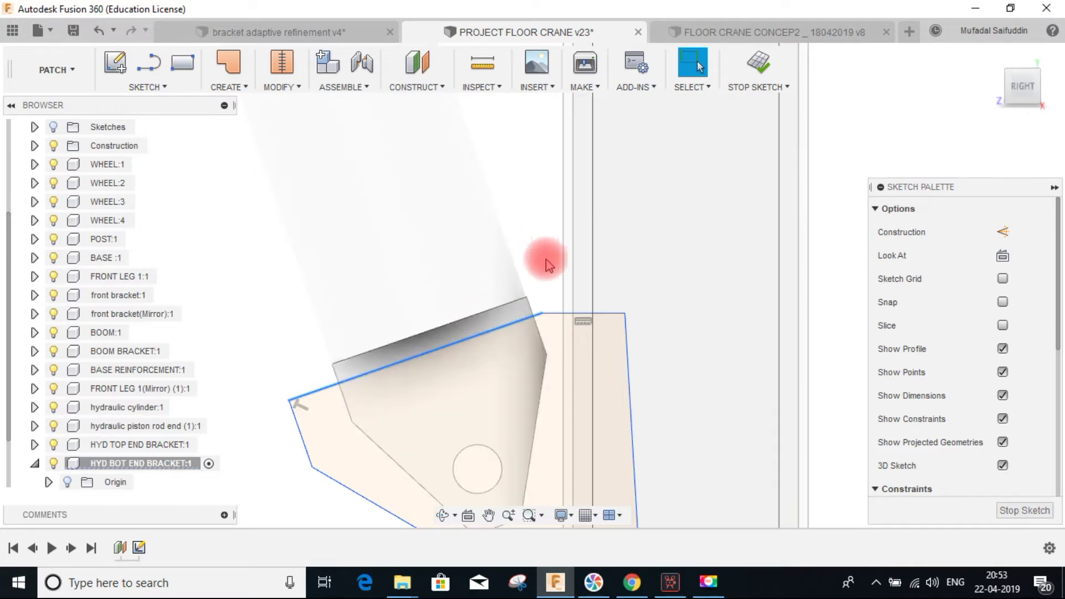
# Bring the cylinder's lower edge into the sketch as projected geometry and make the profile's sloped upper line parallel to it.
pyautogui.click(486, 319)
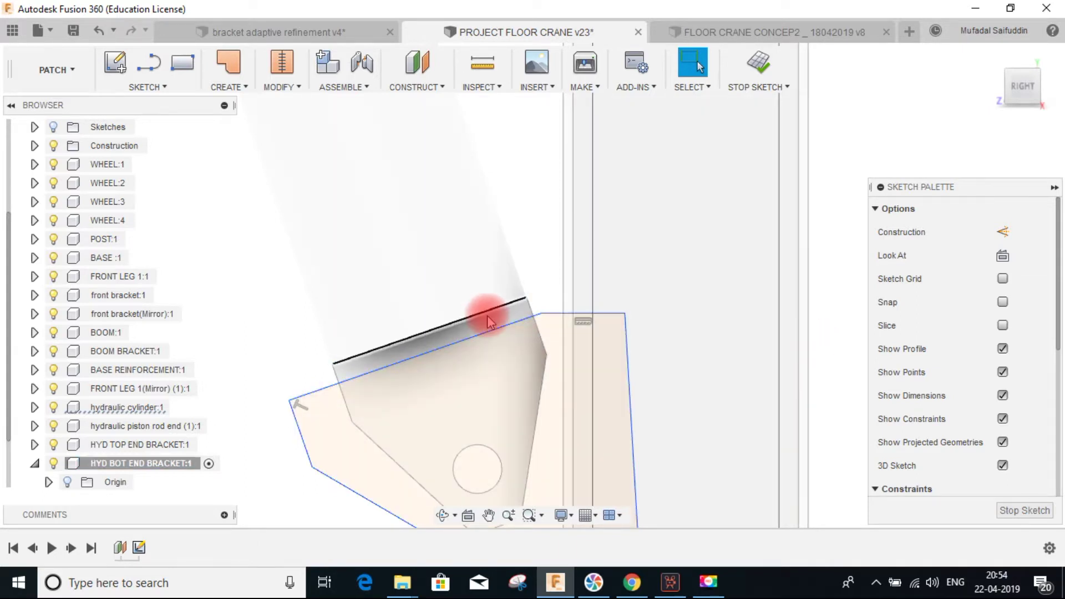
pyautogui.click(541, 319)
pyautogui.click(938, 231)
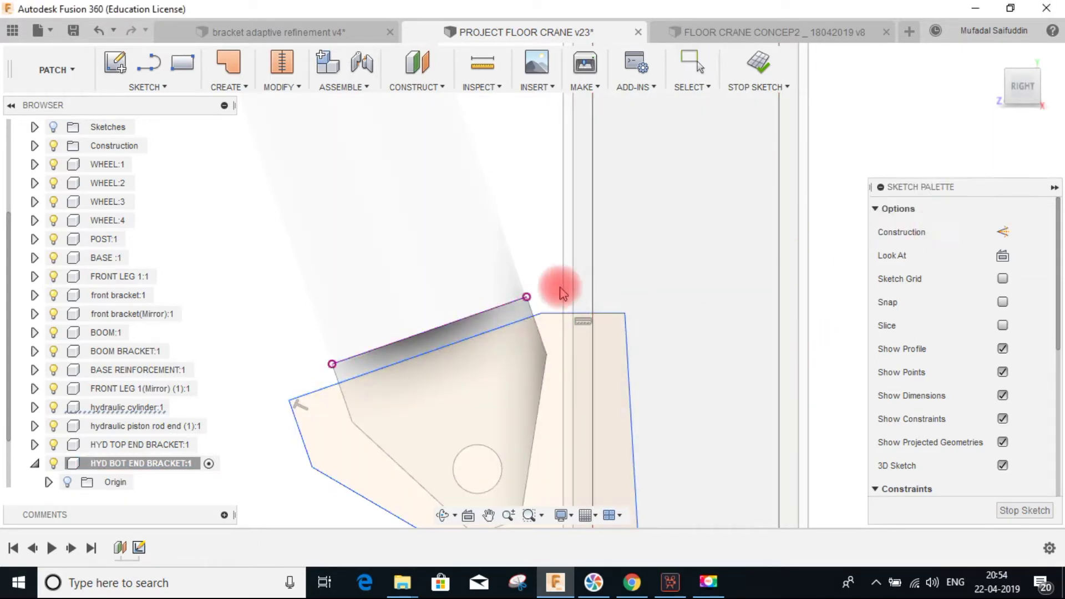
pyautogui.click(496, 318)
pyautogui.scroll(-5, 1002, 444)
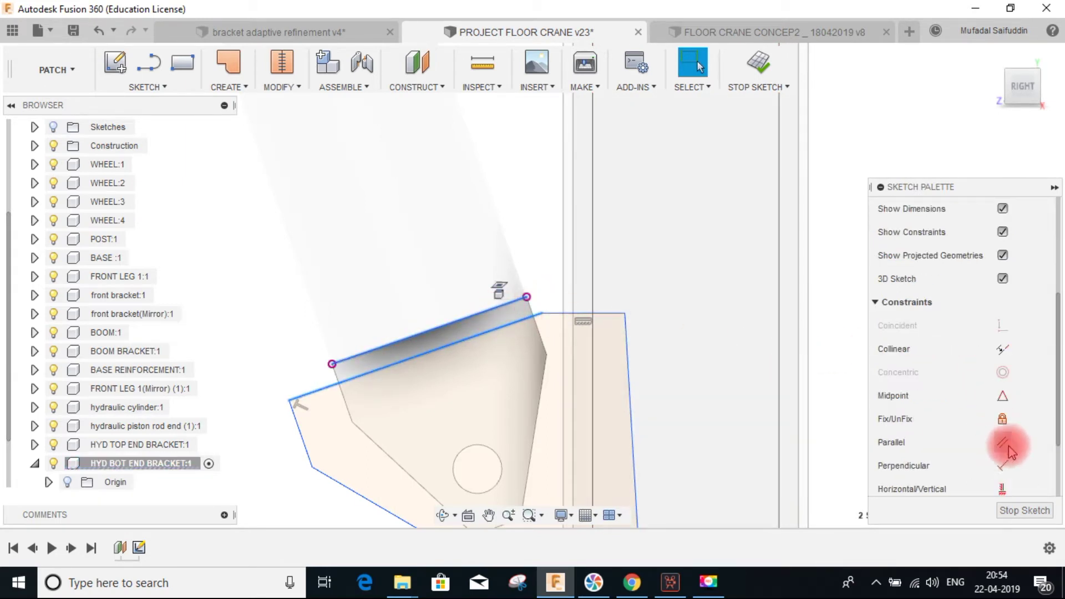
pyautogui.click(1008, 448)
pyautogui.click(453, 343)
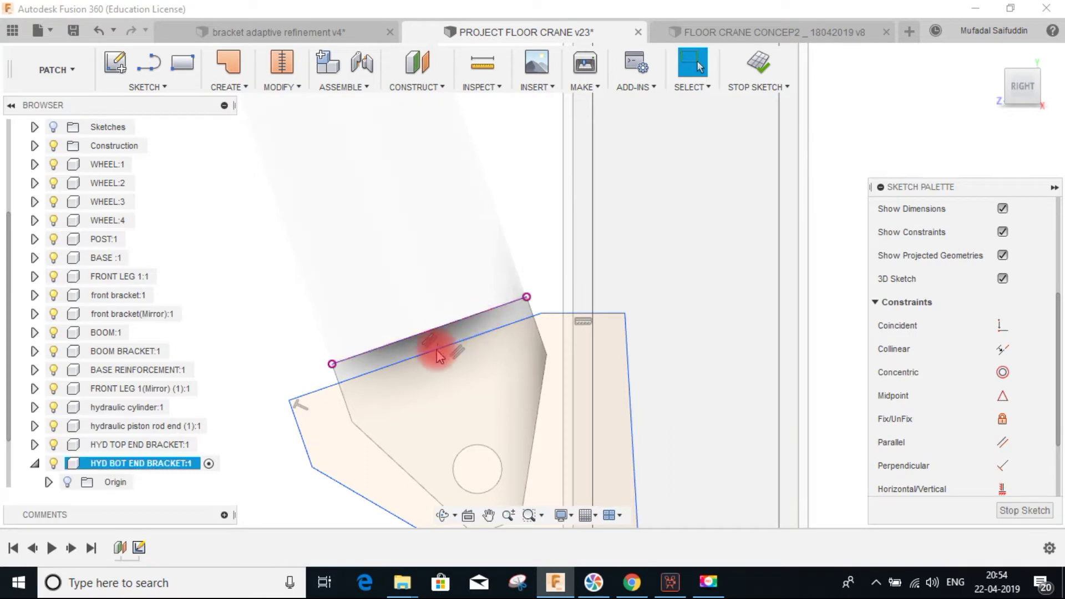
# Reshape the profile by moving its lower-left and bottom corners downward, and make its right-hand line vertical.
pyautogui.doubleClick(302, 435)
pyautogui.moveTo(448, 494); pyautogui.dragTo(448, 320, button='middle')
pyautogui.doubleClick(316, 305)
pyautogui.moveTo(312, 294)
pyautogui.mouseDown()
pyautogui.moveTo(374, 373)
pyautogui.moveTo(369, 388)
pyautogui.moveTo(353, 384)
pyautogui.mouseUp()
pyautogui.moveTo(518, 414); pyautogui.dragTo(516, 425)
pyautogui.rightClick(637, 294)
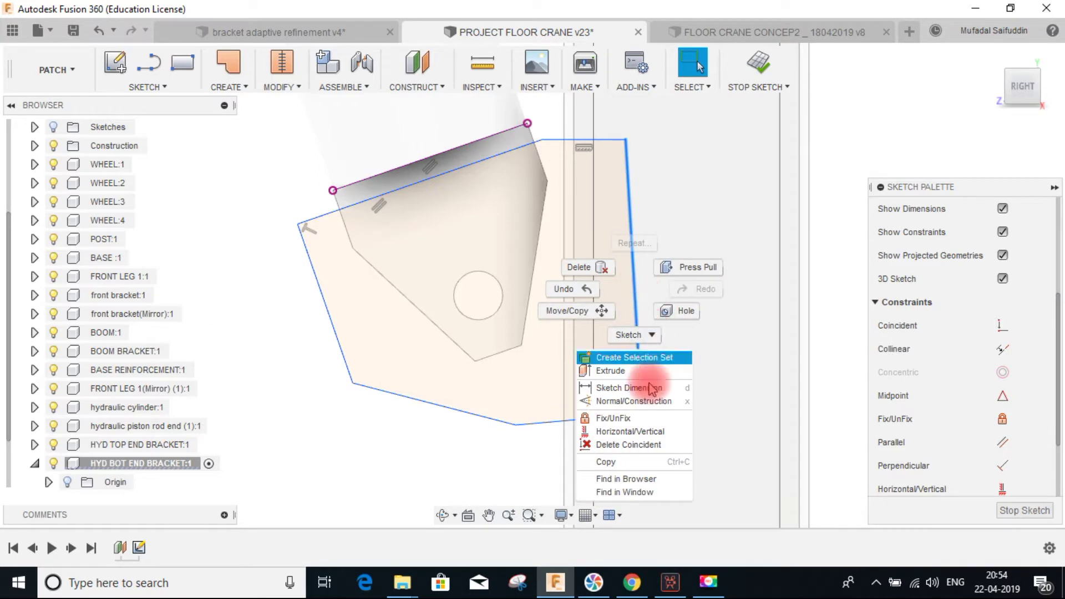
pyautogui.click(641, 430)
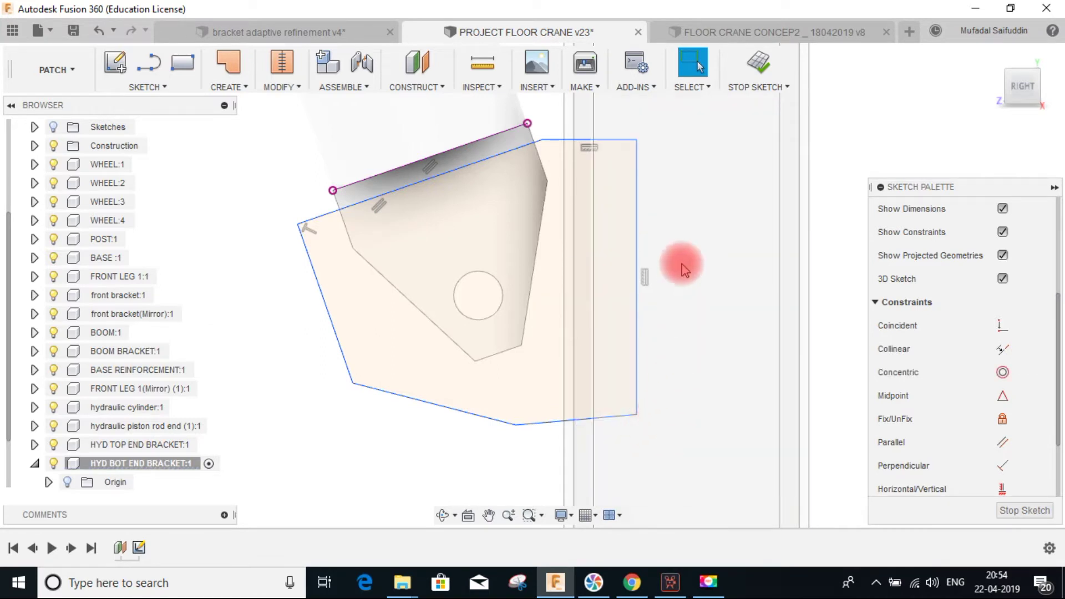
# Dimension the profile's vertical line inside the post at 32 mm from the post's edge nearest the cylinder.
pyautogui.click(637, 217)
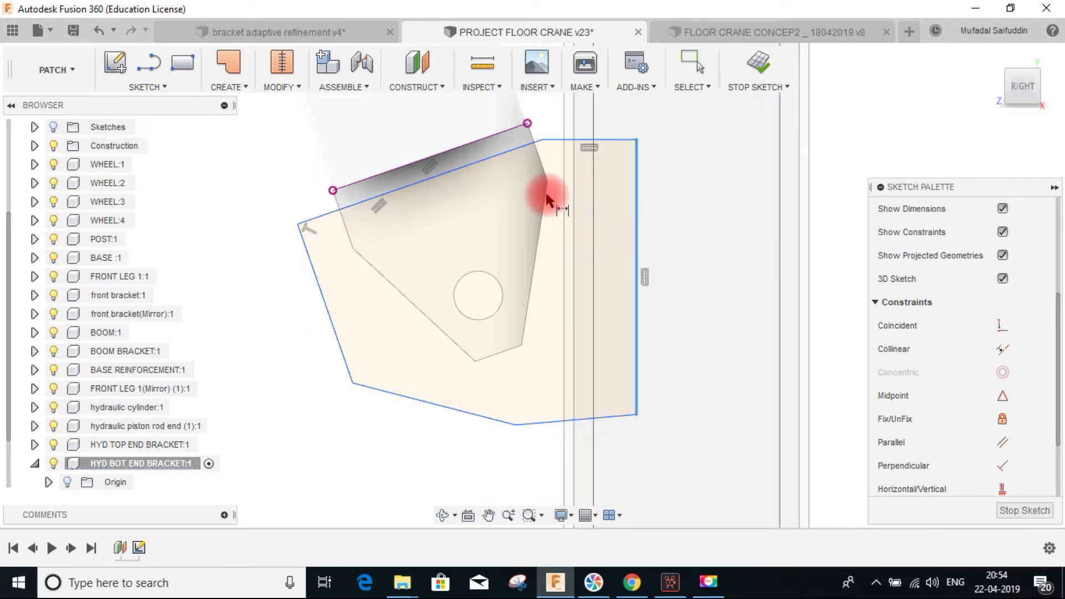
pyautogui.moveTo(608, 240); pyautogui.dragTo(585, 305)
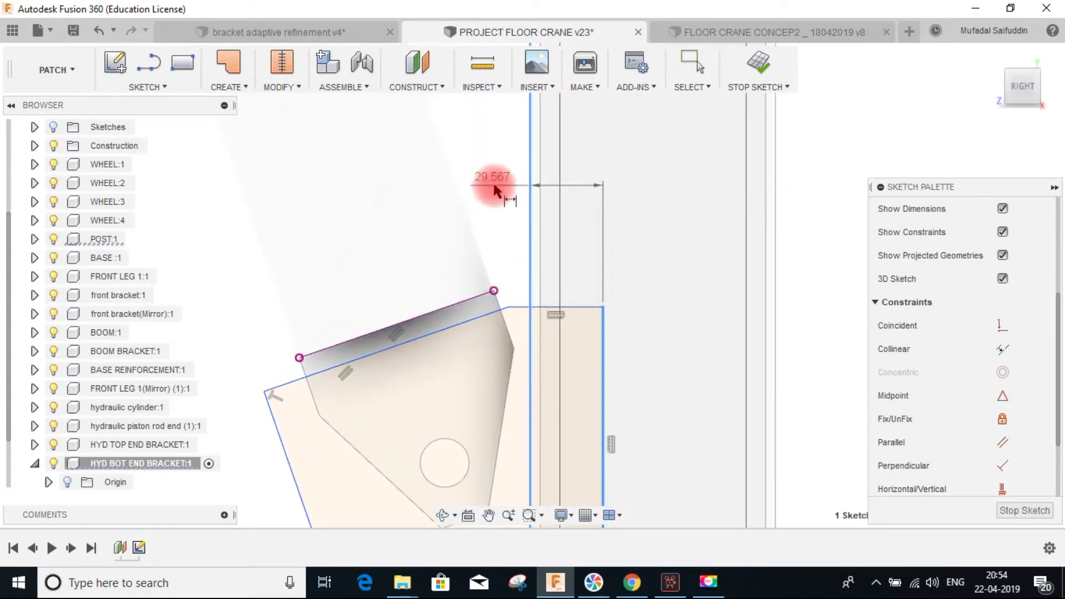
pyautogui.click(494, 185)
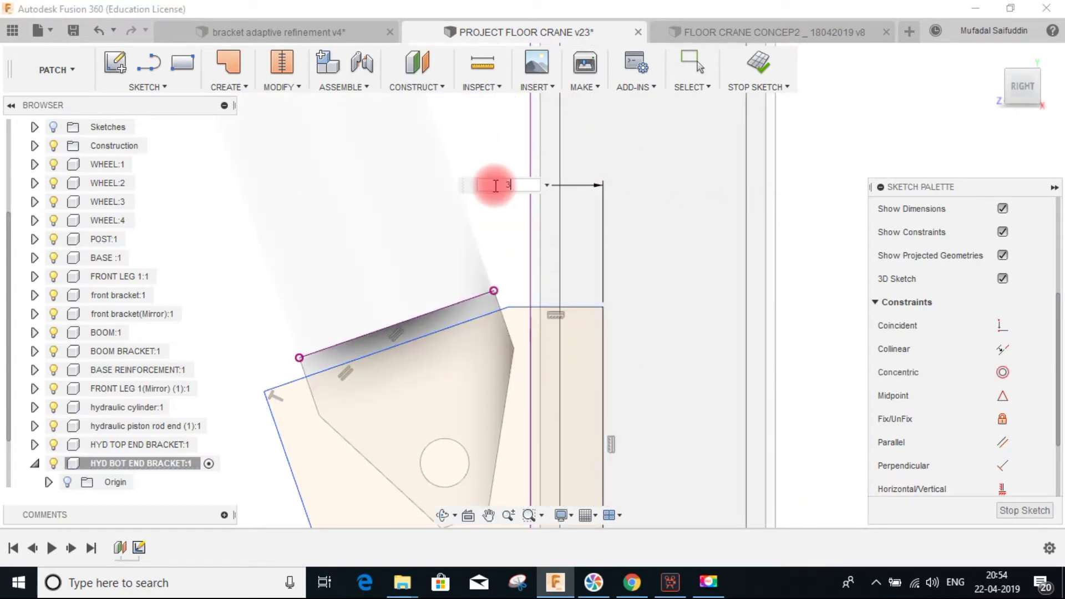
pyautogui.press('Return')
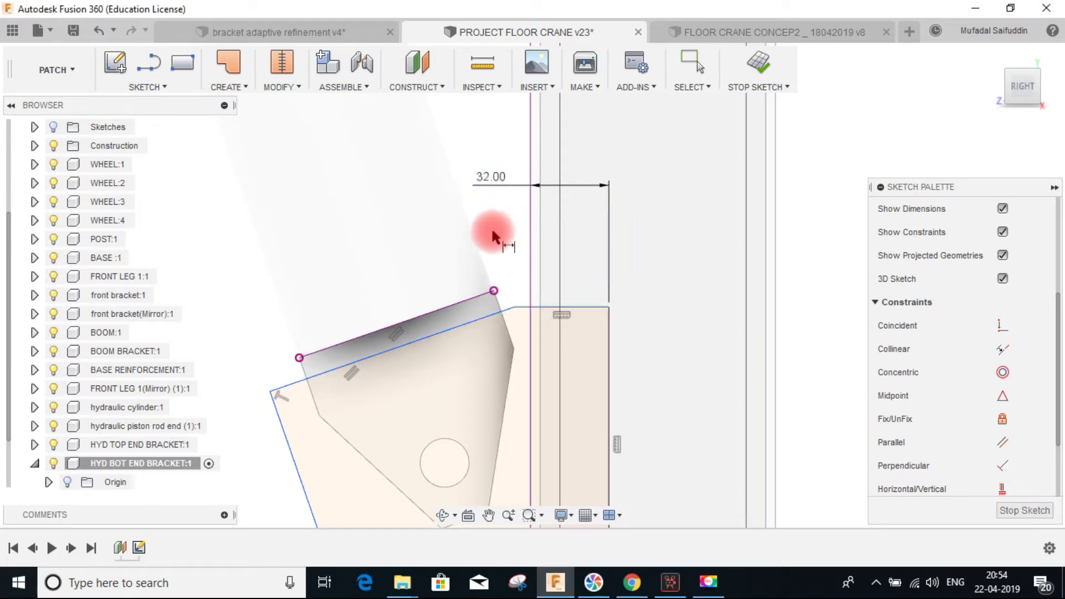
# Dimension the profile's sloped upper line at 50 mm from the centre of the cylinder's pin hole, and finish the sketch.
pyautogui.moveTo(577, 336); pyautogui.dragTo(598, 150, button='middle')
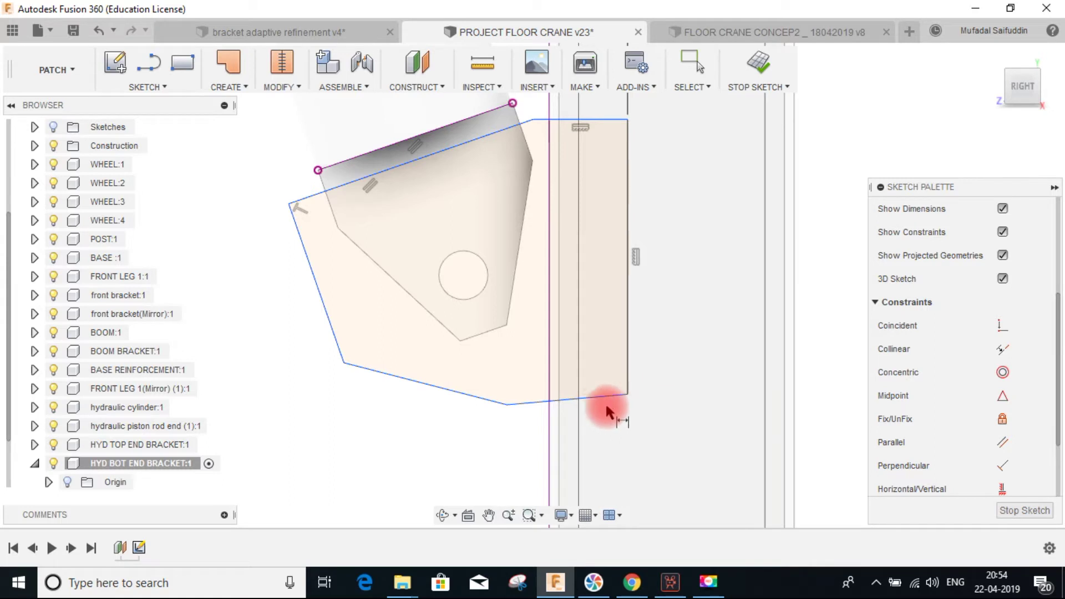
pyautogui.moveTo(604, 274); pyautogui.dragTo(598, 320, button='middle')
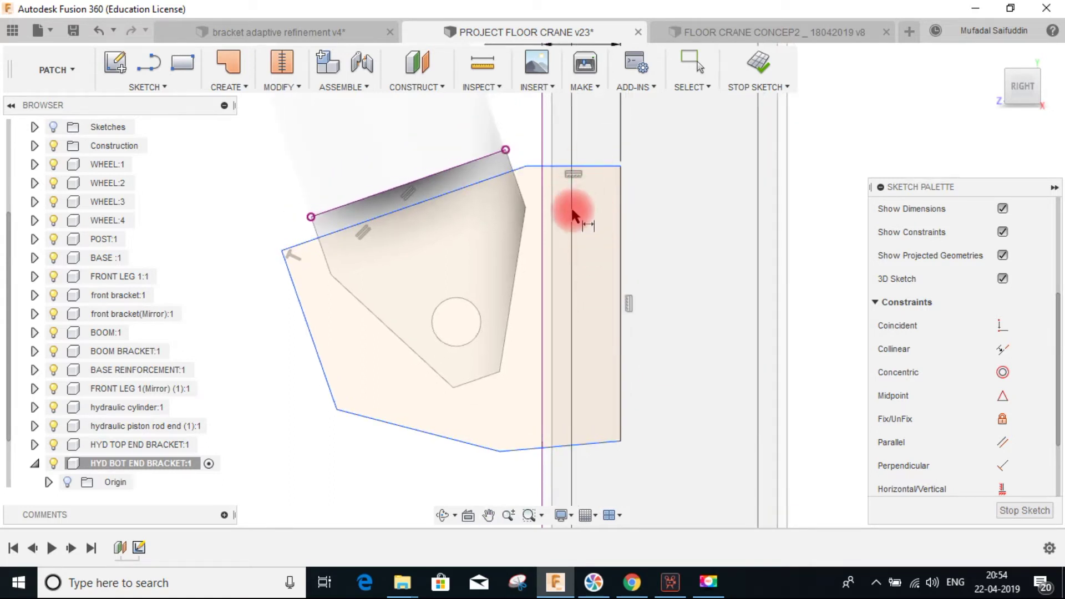
pyautogui.moveTo(605, 294); pyautogui.dragTo(574, 398, button='middle')
pyautogui.moveTo(620, 228); pyautogui.dragTo(679, 126, button='middle')
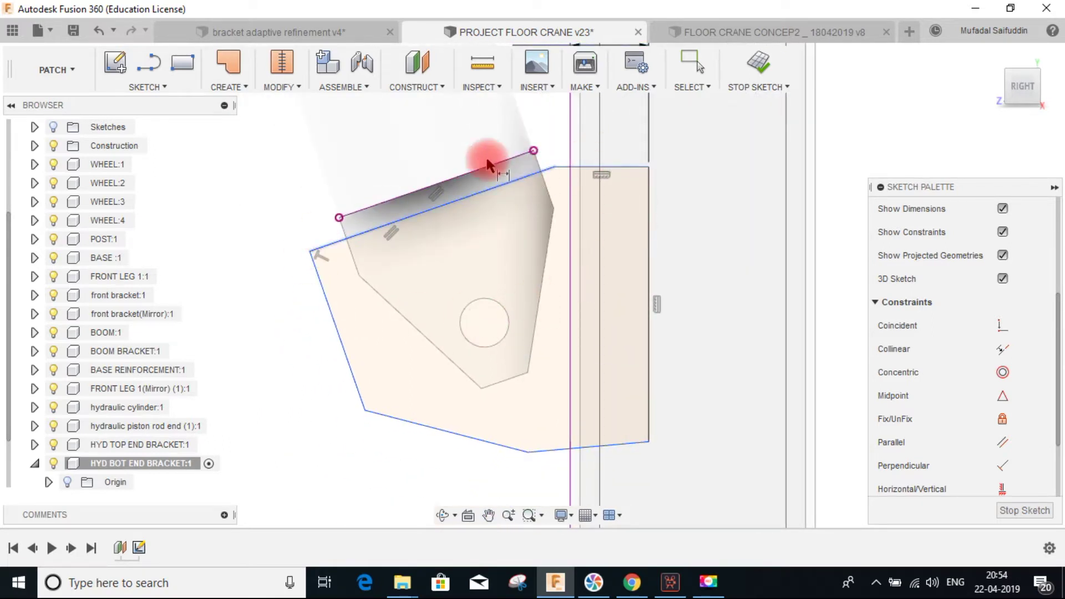
pyautogui.click(466, 199)
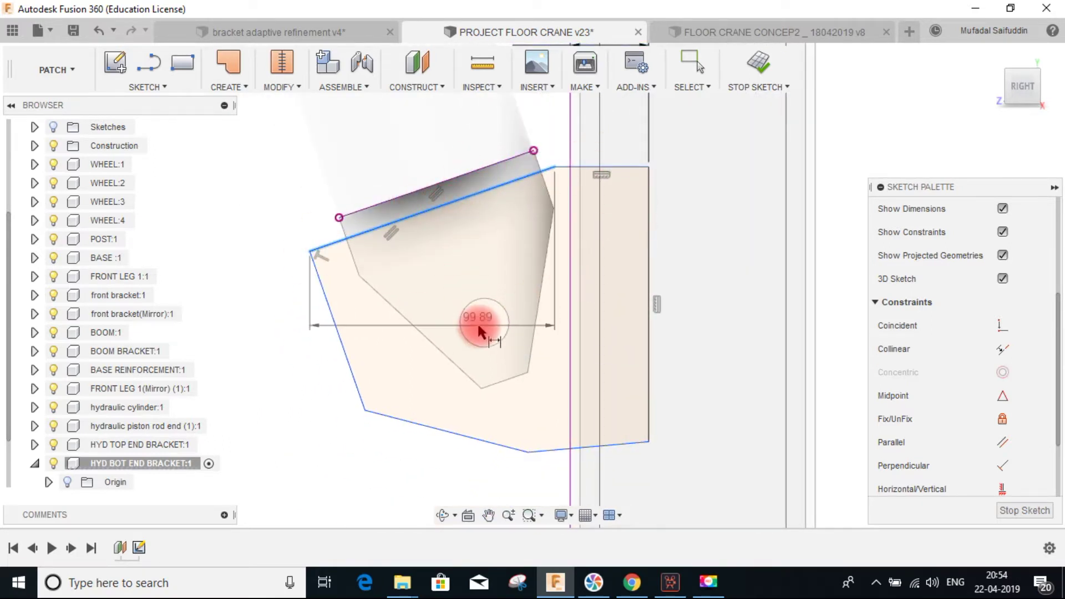
pyautogui.press('Escape')
pyautogui.click(502, 342)
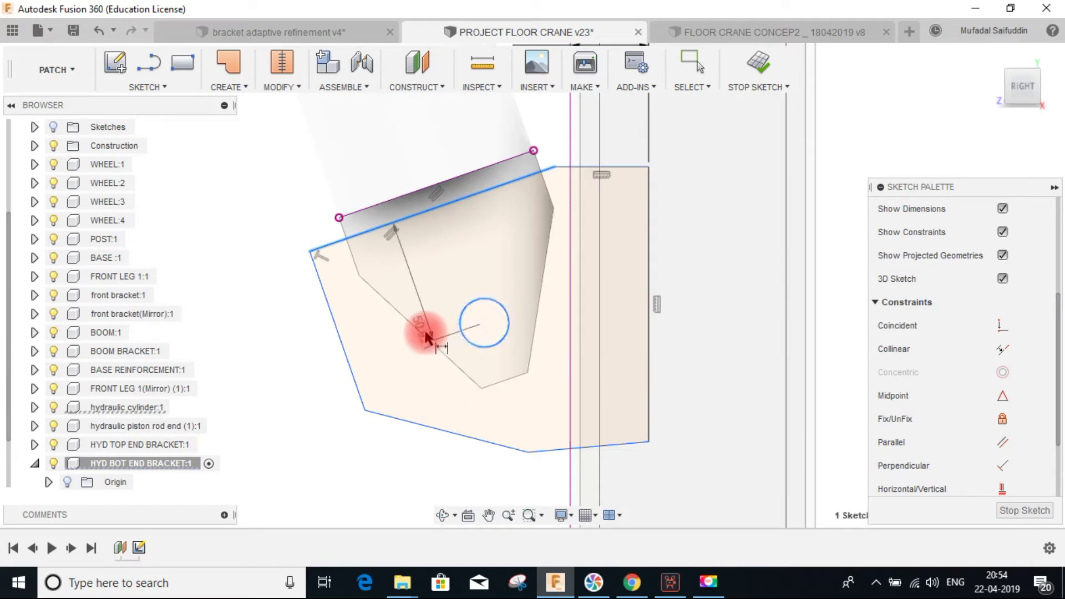
pyautogui.click(343, 350)
pyautogui.click(325, 369)
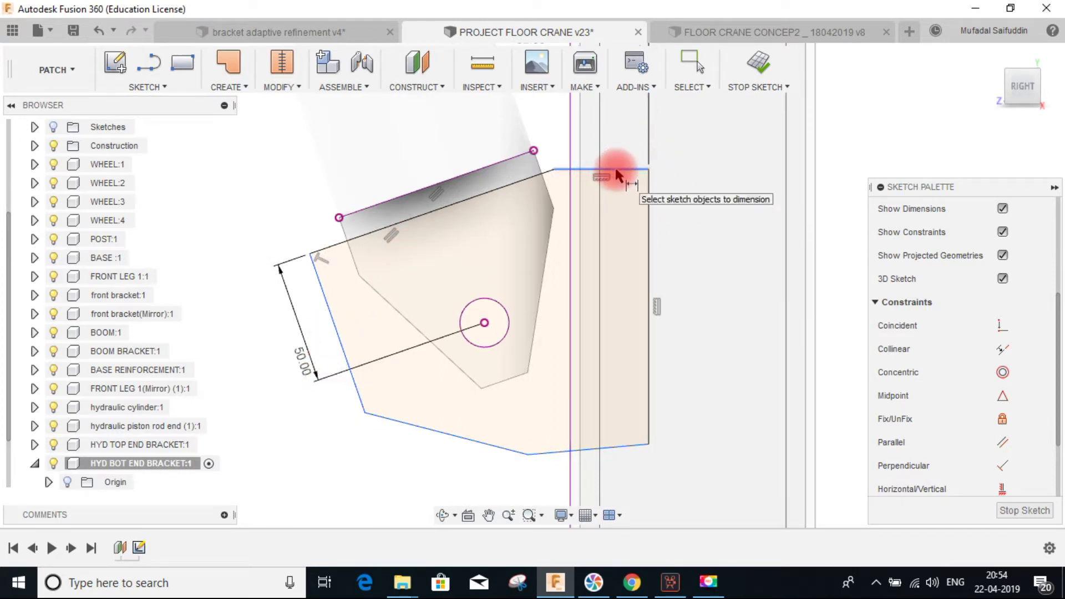
pyautogui.click(760, 63)
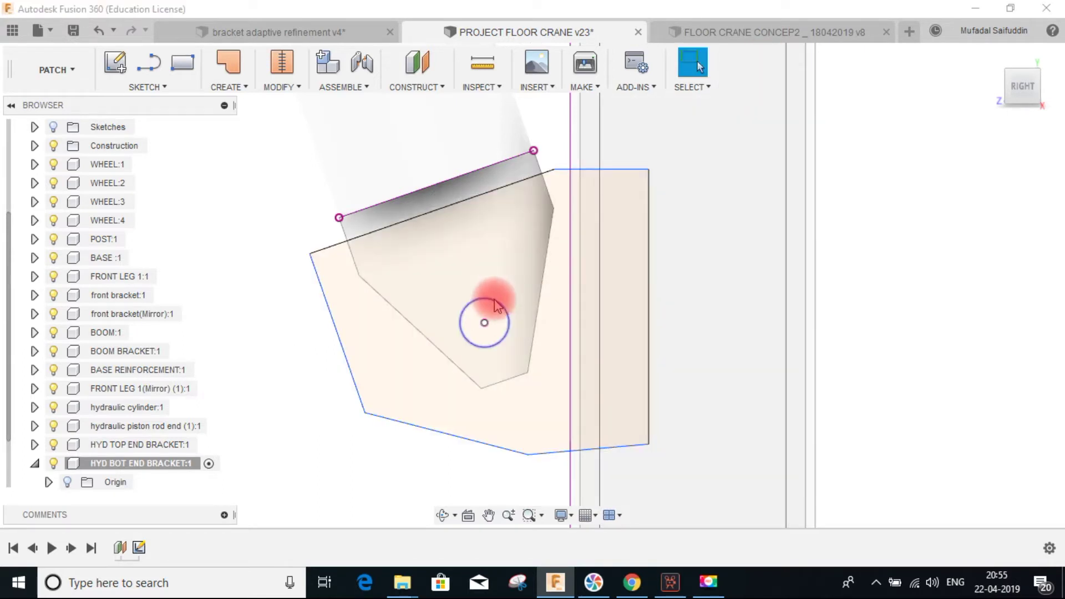
# Patch both regions of the bracket profile into a new surface body, leaving the pin hole open.
pyautogui.keyDown('shift'); pyautogui.moveTo(495, 300); pyautogui.dragTo(541, 323, button='middle'); pyautogui.keyUp('shift')
pyautogui.click(537, 276)
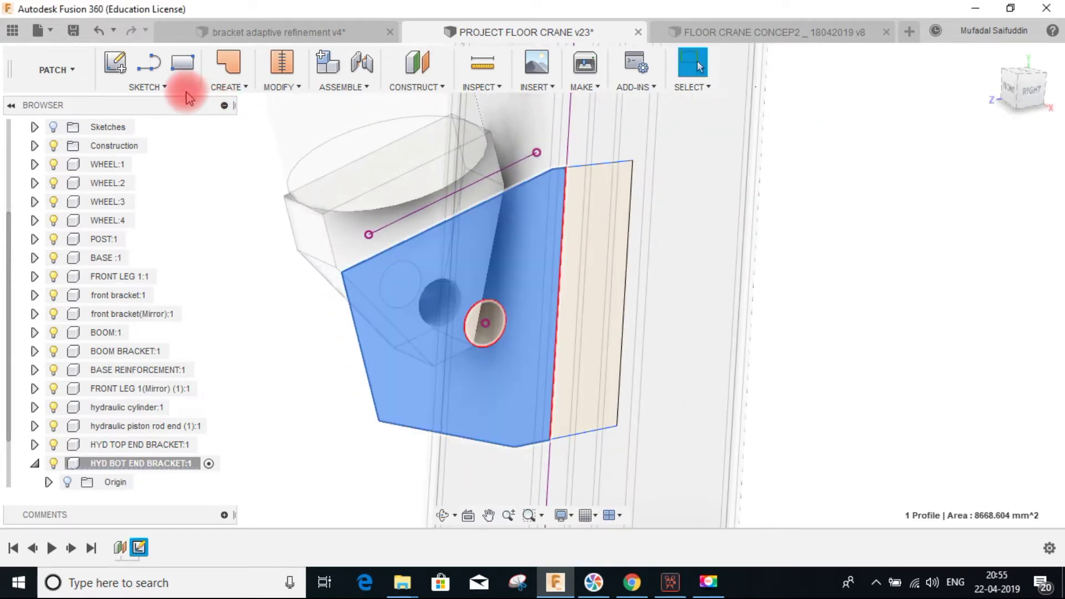
pyautogui.click(232, 63)
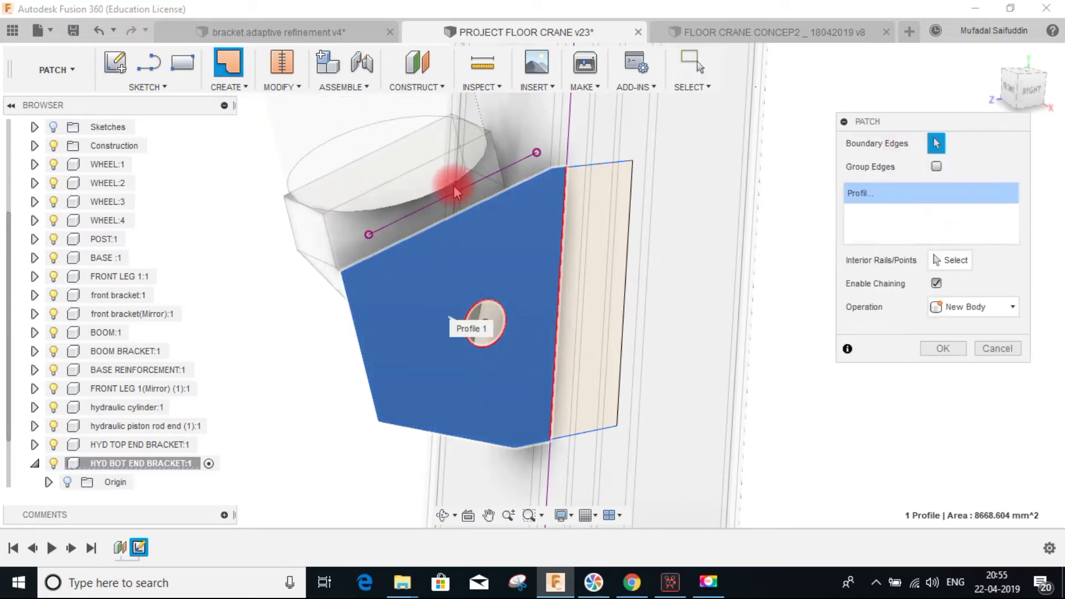
pyautogui.click(599, 221)
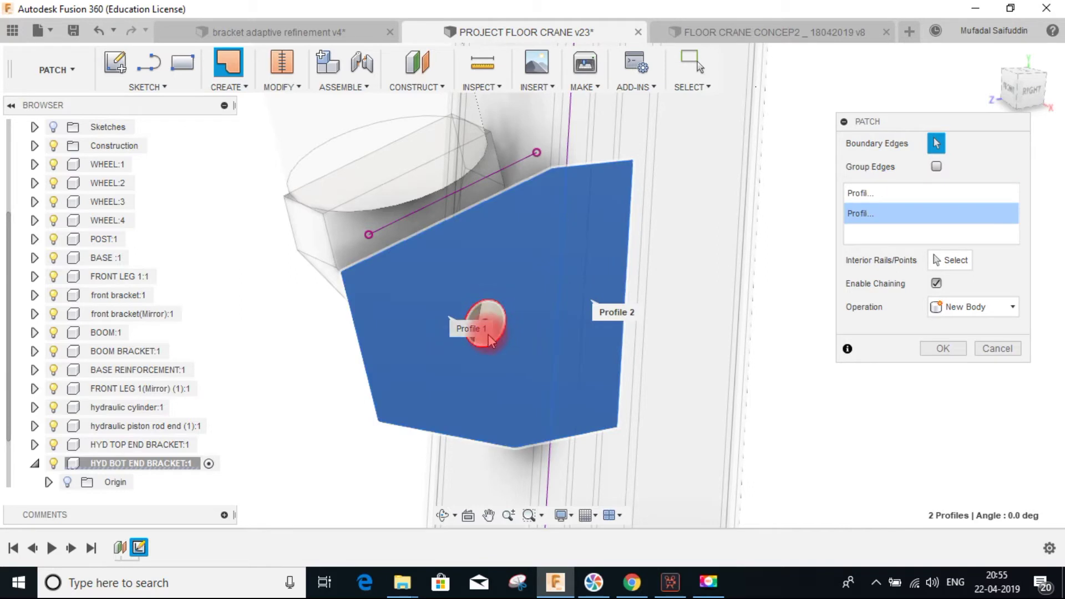
pyautogui.click(944, 349)
# Mirror the bracket's side plate as a body across the vertical origin plane midway between the two front legs.
pyautogui.scroll(-5, 550, 311)
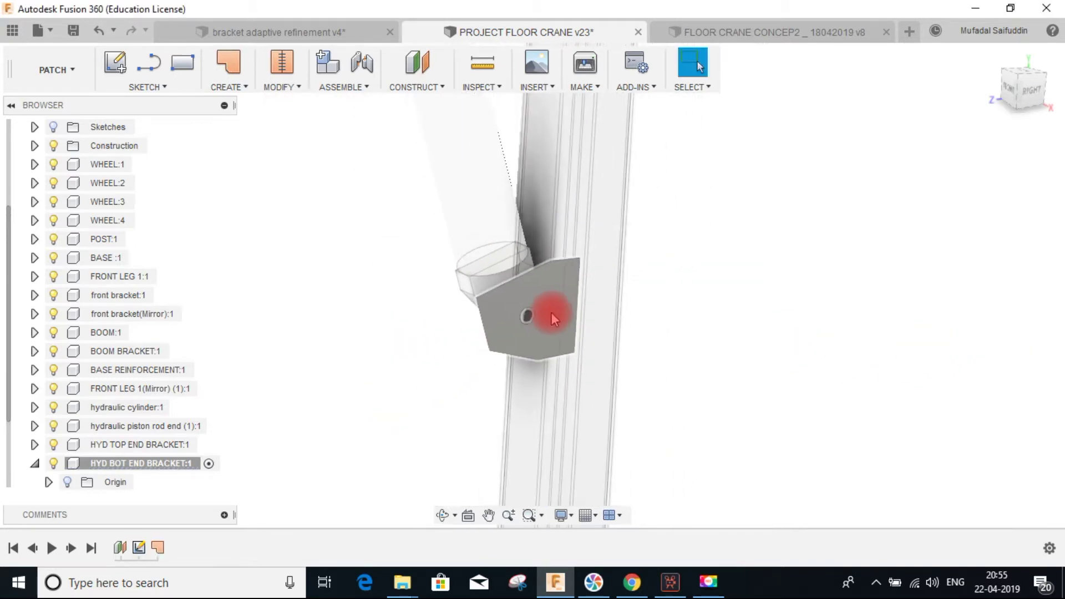
pyautogui.moveTo(543, 329)
pyautogui.keyDown('shift'); pyautogui.mouseDown(button='middle')
pyautogui.moveTo(573, 345)
pyautogui.moveTo(526, 316)
pyautogui.mouseUp(button='middle'); pyautogui.keyUp('shift')
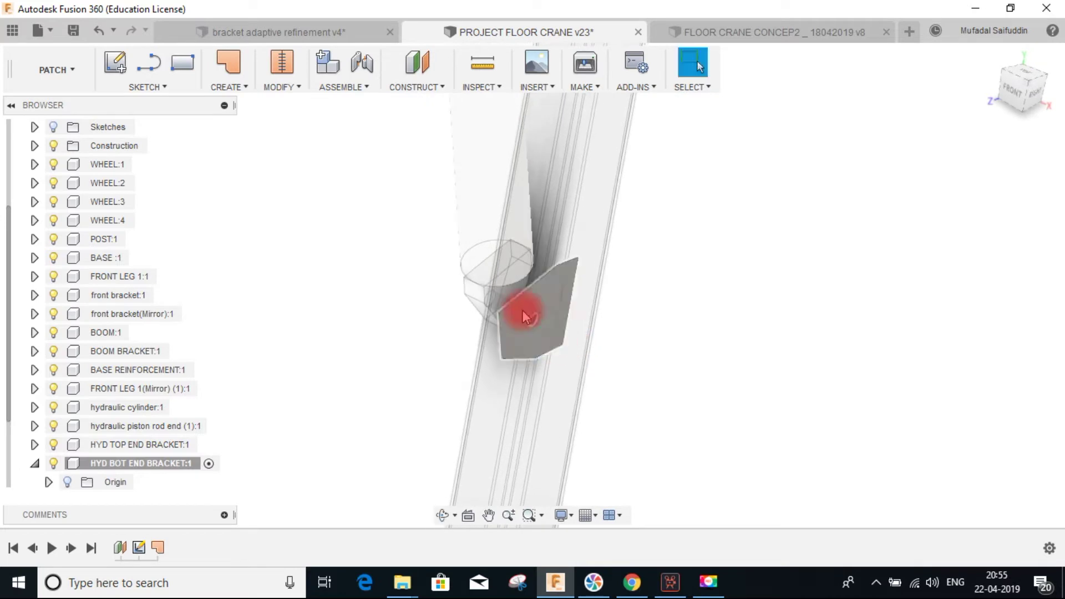
pyautogui.click(556, 323)
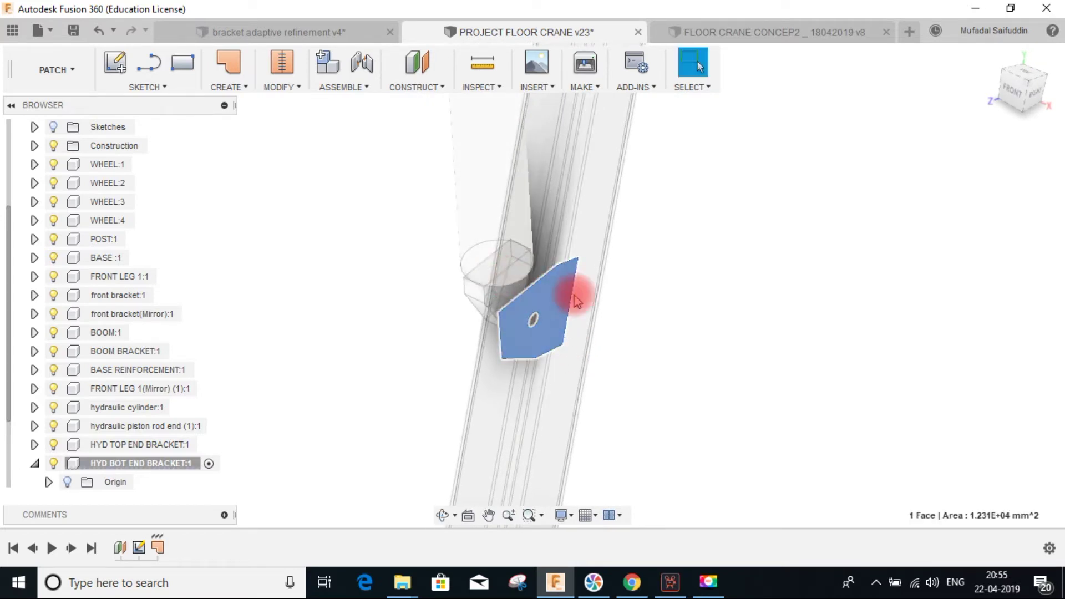
pyautogui.click(236, 89)
pyautogui.click(229, 255)
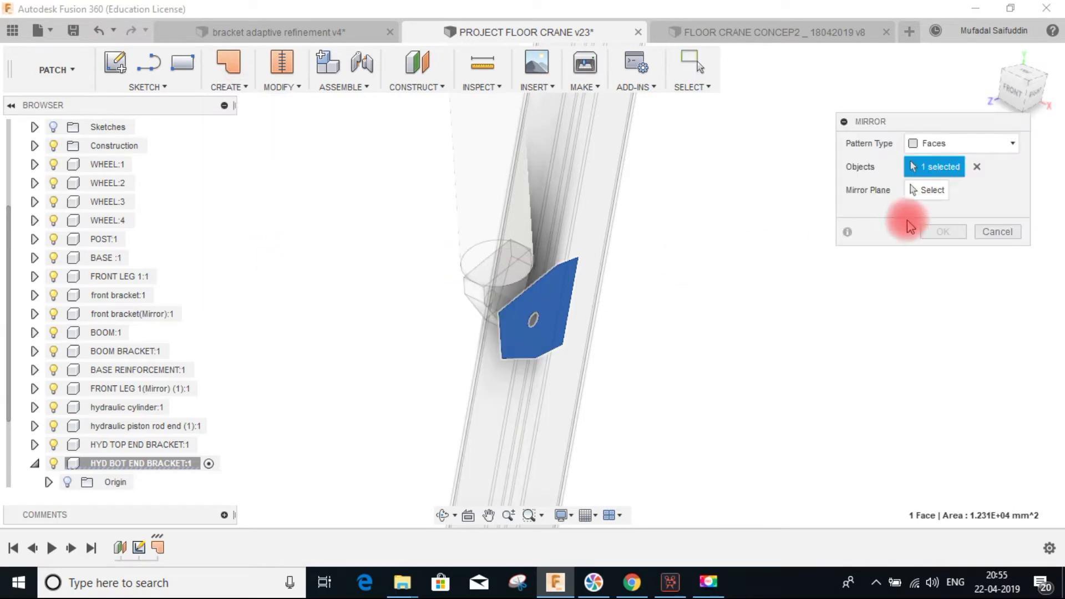
pyautogui.click(926, 195)
pyautogui.scroll(-3, 596, 270)
pyautogui.moveTo(719, 319); pyautogui.dragTo(712, 136, button='middle')
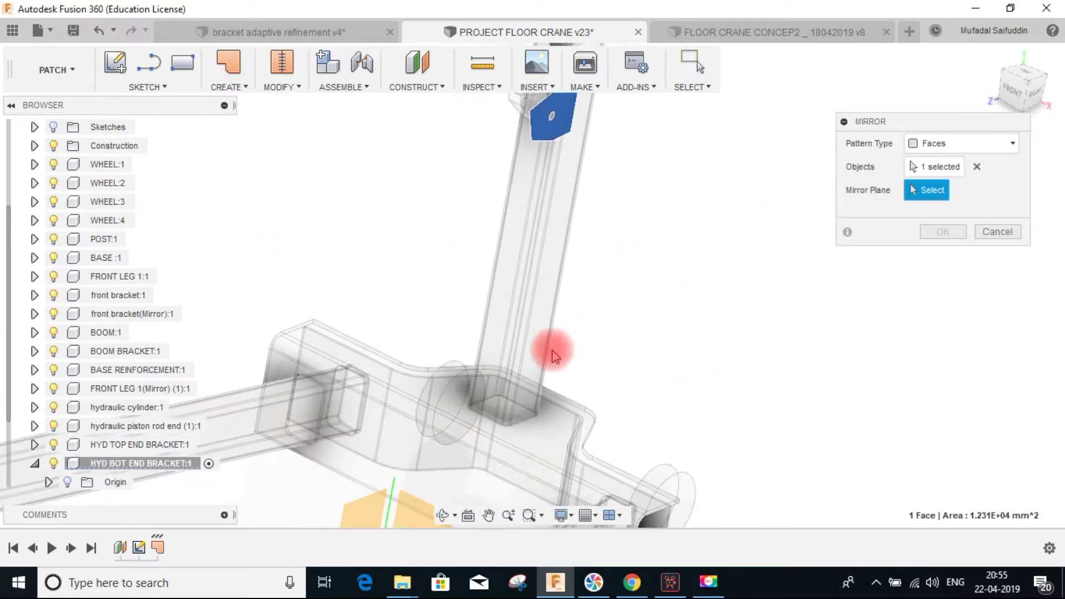
pyautogui.keyDown('shift'); pyautogui.moveTo(494, 404); pyautogui.dragTo(564, 245, button='middle'); pyautogui.keyUp('shift')
pyautogui.click(937, 144)
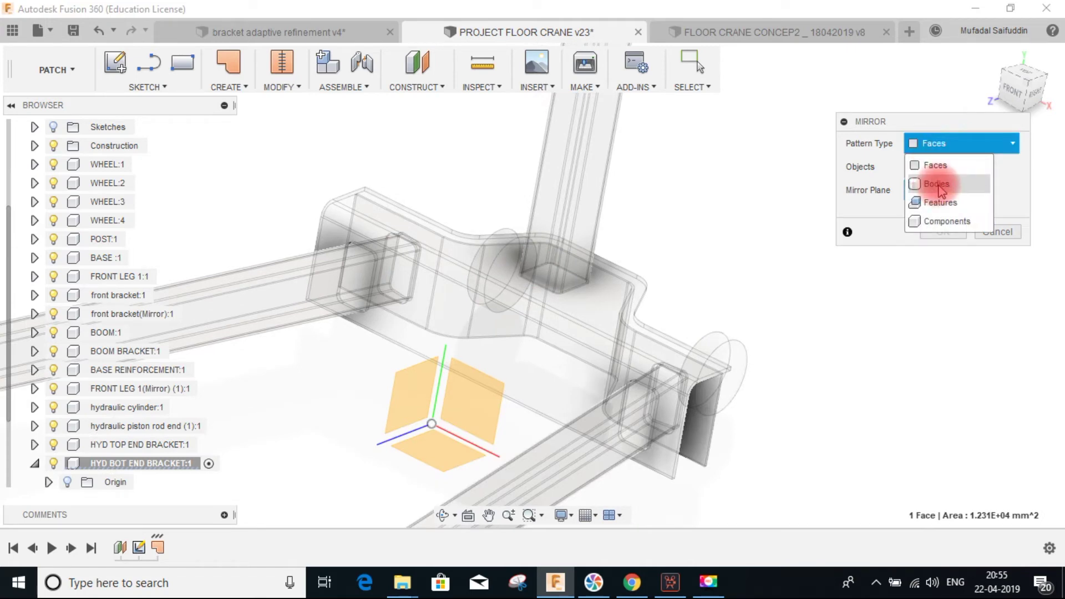
pyautogui.click(938, 185)
pyautogui.scroll(-3, 639, 249)
pyautogui.moveTo(685, 166); pyautogui.dragTo(636, 297, button='middle')
pyautogui.moveTo(518, 376); pyautogui.dragTo(594, 173, button='middle')
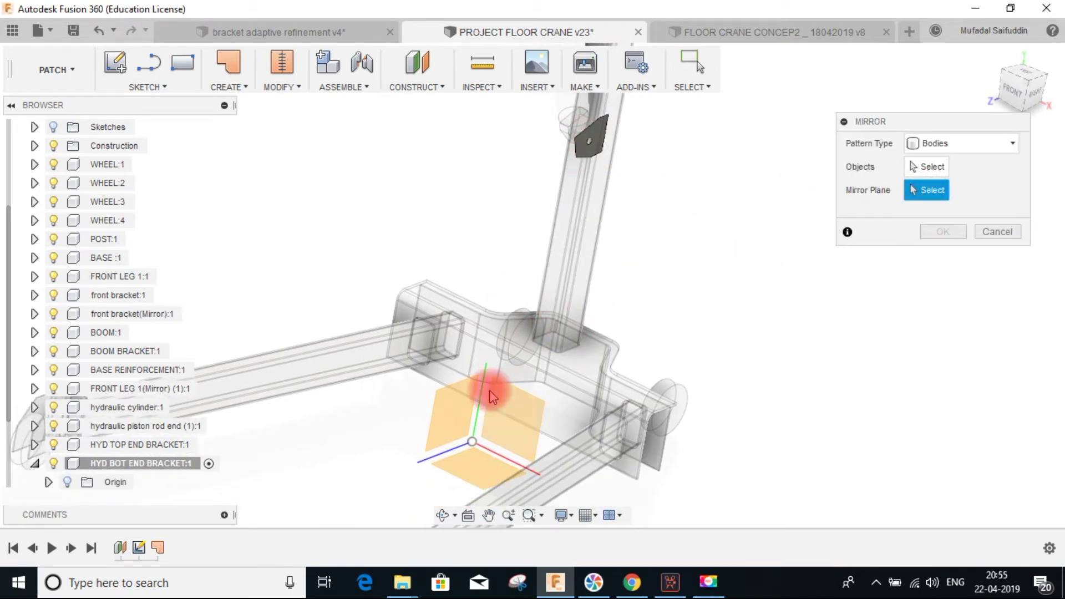
pyautogui.moveTo(603, 214); pyautogui.dragTo(589, 271, button='middle')
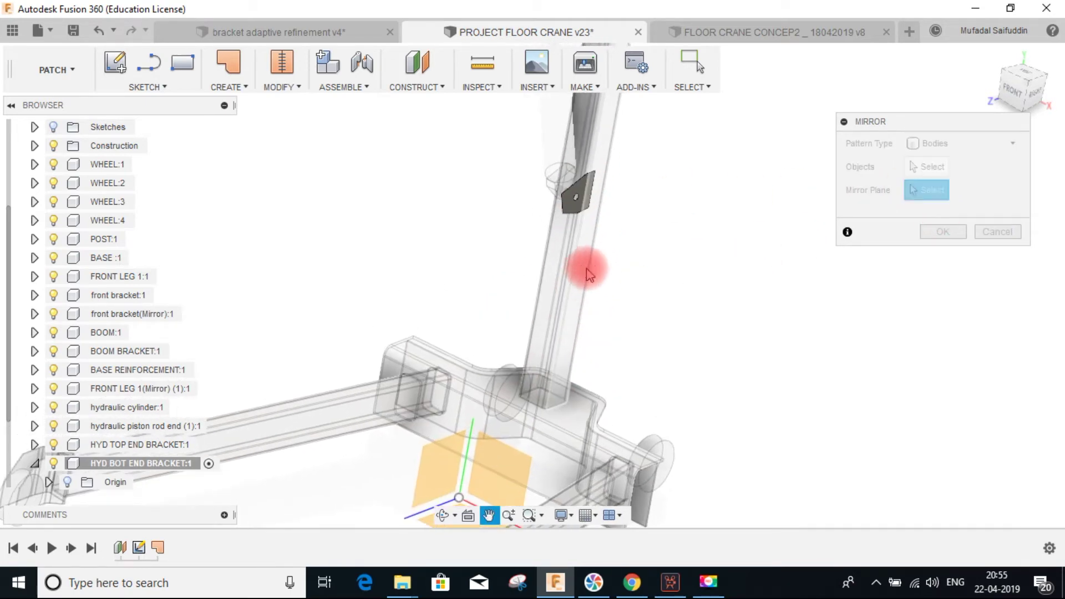
pyautogui.click(937, 168)
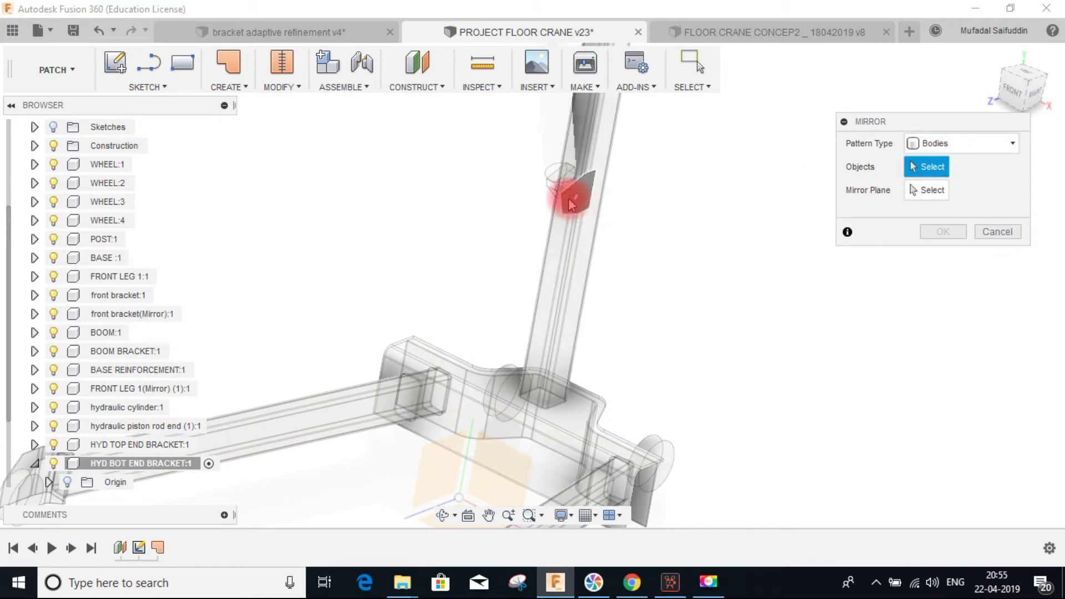
pyautogui.click(913, 192)
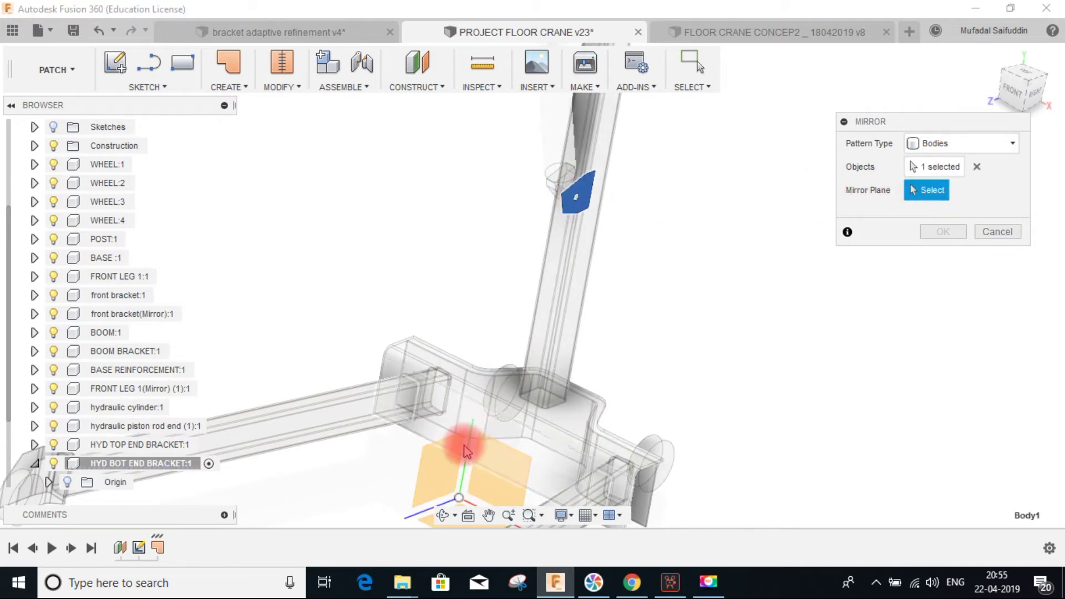
pyautogui.click(723, 200)
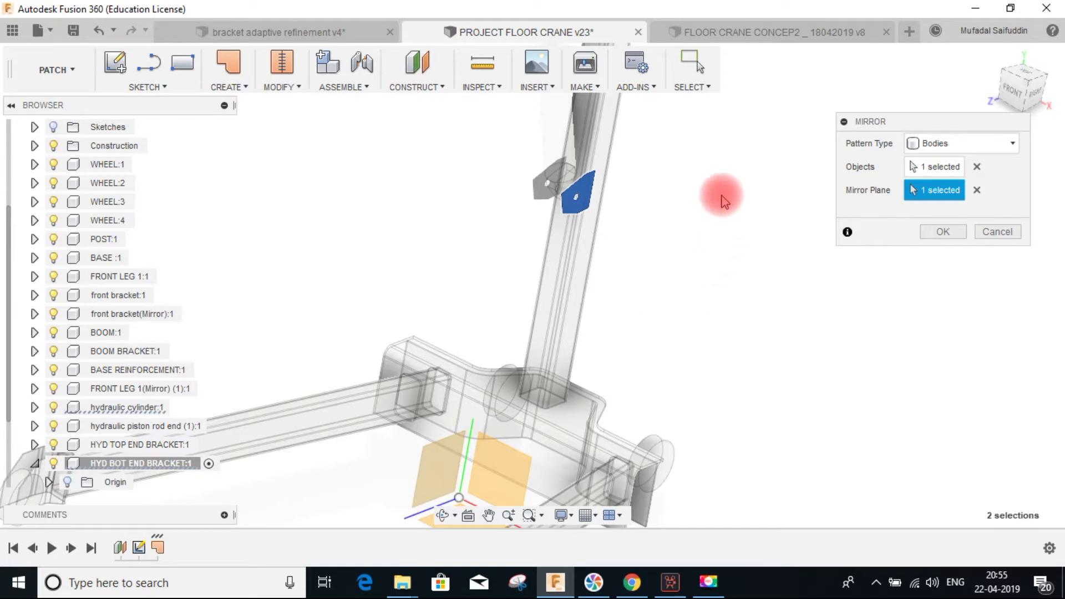
pyautogui.click(952, 232)
# Loft a new surface body between the matching outer front edges of the two side plates.
pyautogui.keyDown('shift'); pyautogui.moveTo(713, 215); pyautogui.dragTo(664, 247, button='middle'); pyautogui.keyUp('shift')
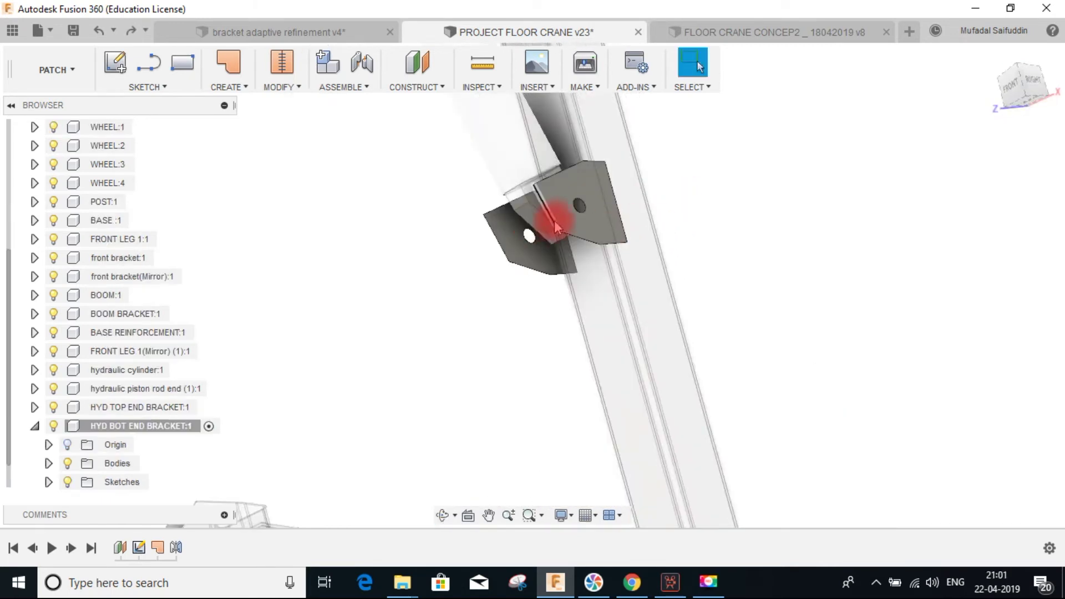
pyautogui.keyDown('shift'); pyautogui.moveTo(556, 224); pyautogui.dragTo(604, 239, button='middle'); pyautogui.keyUp('shift')
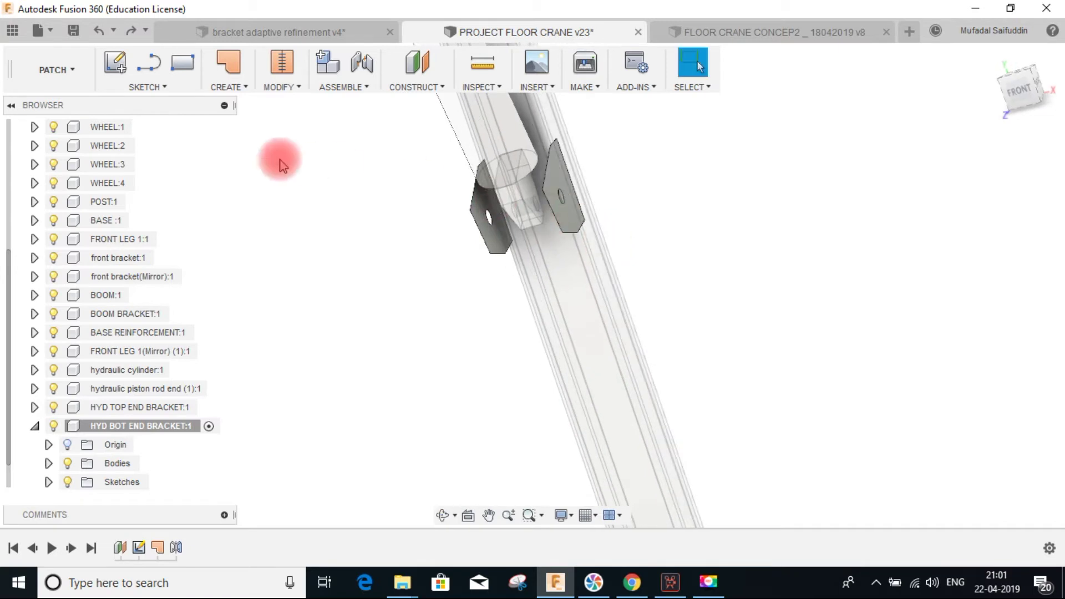
pyautogui.click(237, 91)
pyautogui.click(239, 178)
pyautogui.keyDown('shift'); pyautogui.moveTo(490, 237); pyautogui.dragTo(462, 224, button='middle'); pyautogui.keyUp('shift')
pyautogui.scroll(4, 450, 225)
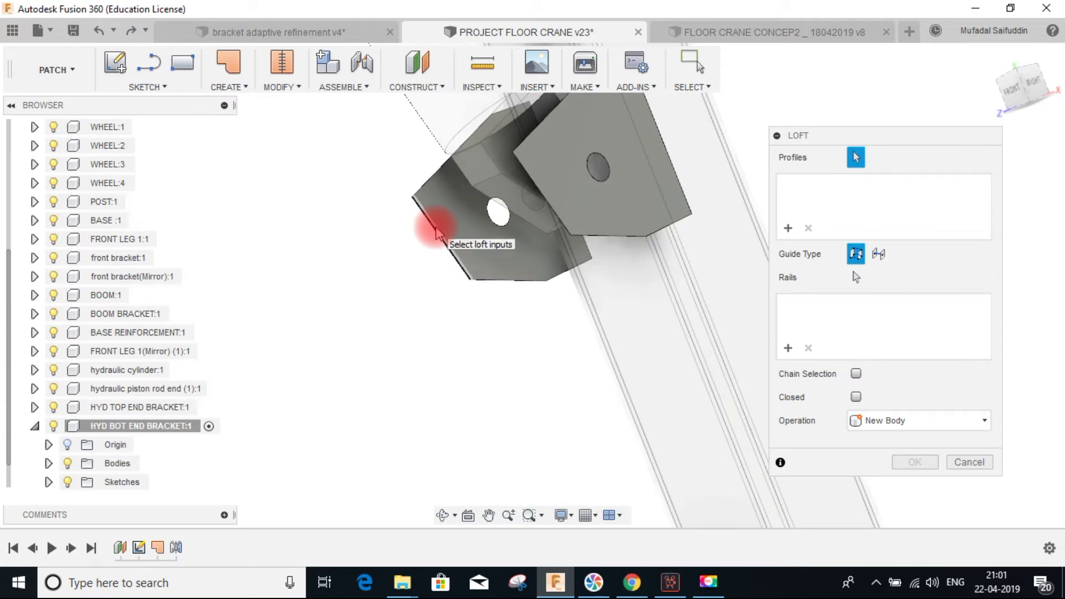
pyautogui.click(437, 231)
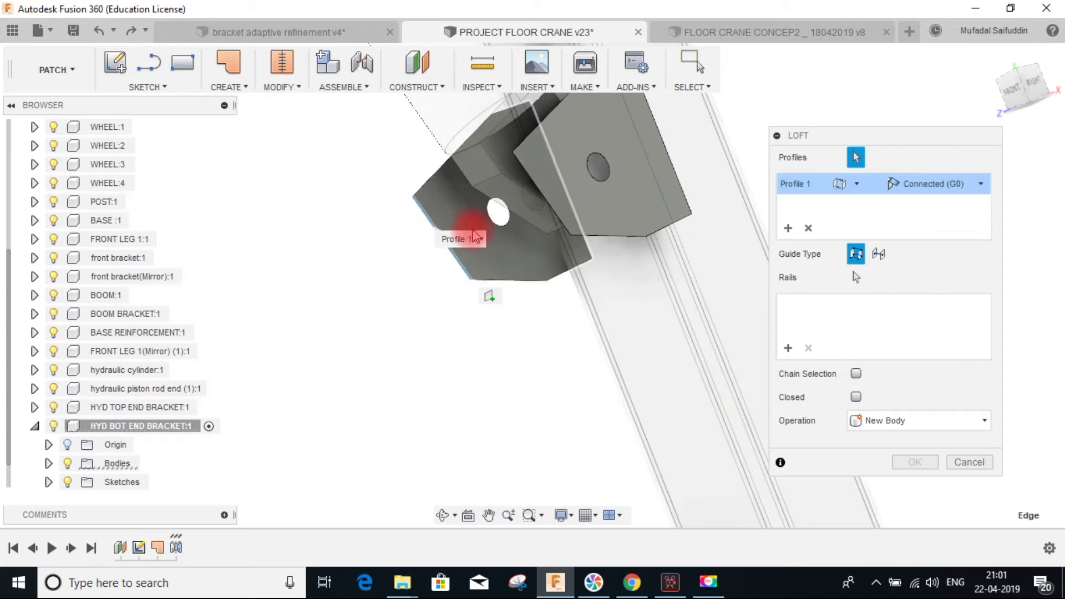
pyautogui.click(541, 191)
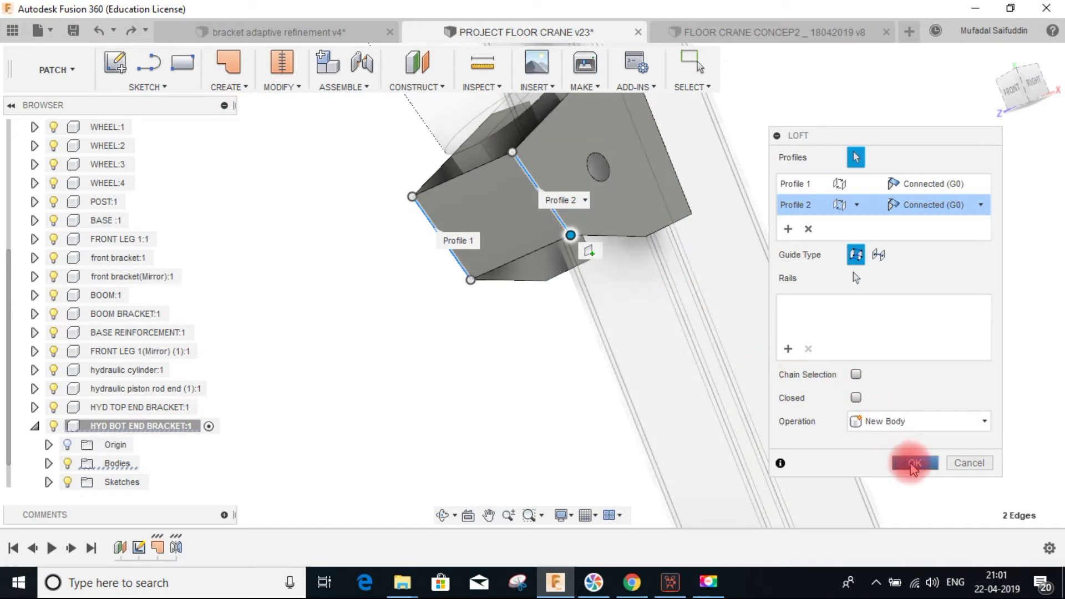
pyautogui.click(915, 462)
# Loft another new surface body between the two plates' sloping bottom edges, adjoining the front surface.
pyautogui.click(229, 88)
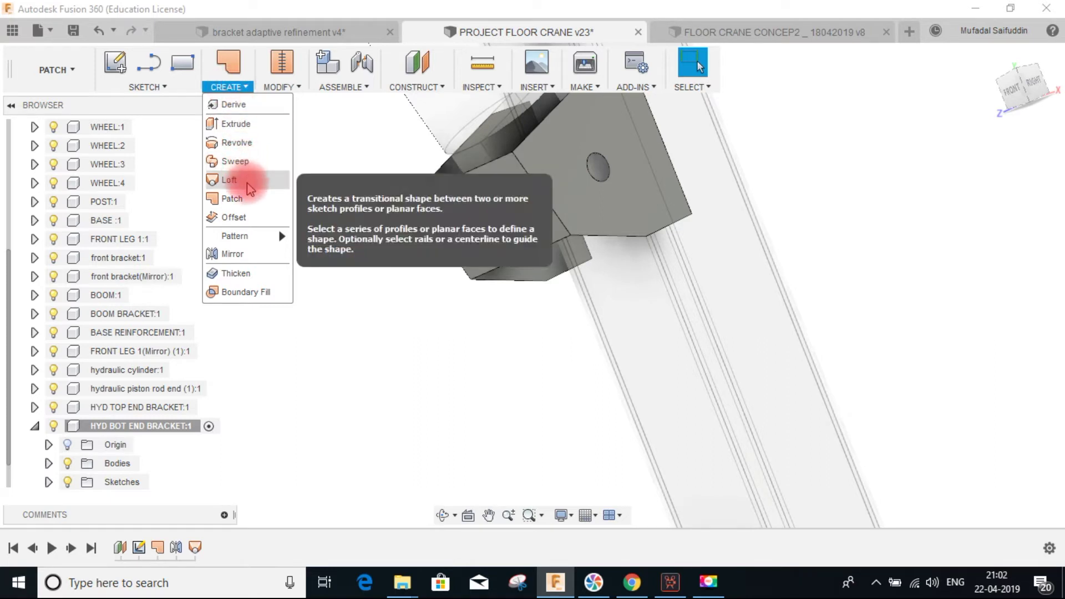
pyautogui.click(229, 179)
pyautogui.keyDown('shift'); pyautogui.moveTo(508, 282); pyautogui.dragTo(507, 290, button='middle'); pyautogui.keyUp('shift')
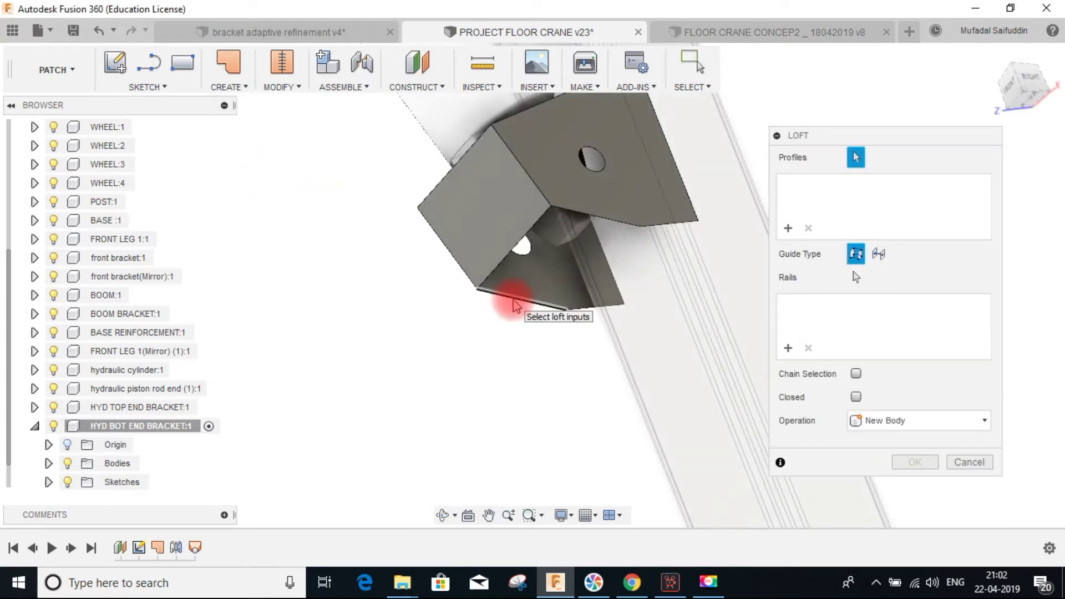
pyautogui.click(507, 296)
pyautogui.click(605, 225)
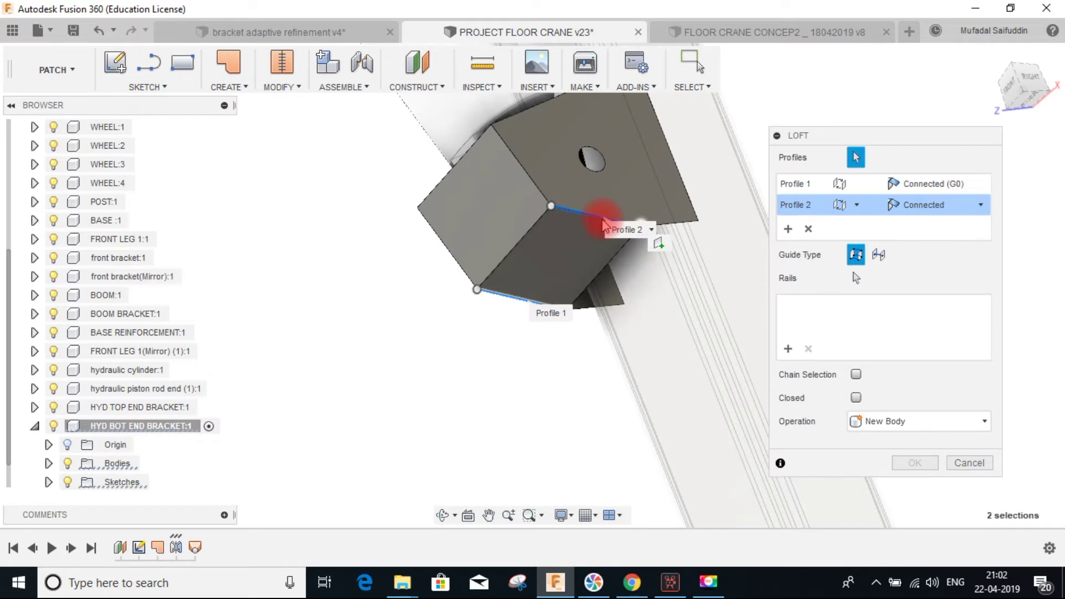
pyautogui.click(915, 463)
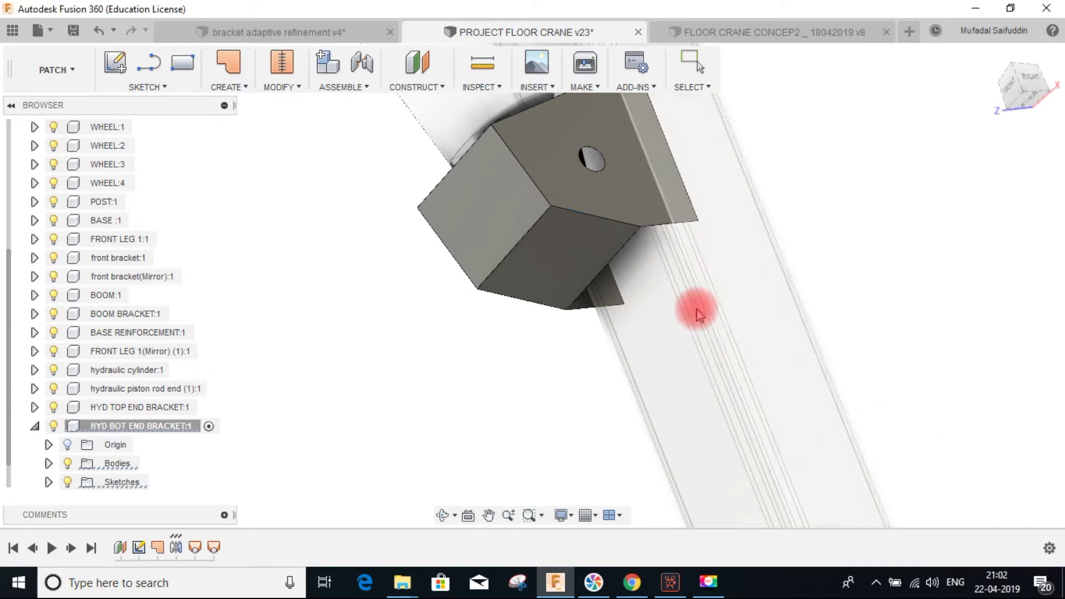
pyautogui.keyDown('shift'); pyautogui.moveTo(549, 231); pyautogui.dragTo(511, 242, button='middle'); pyautogui.keyUp('shift')
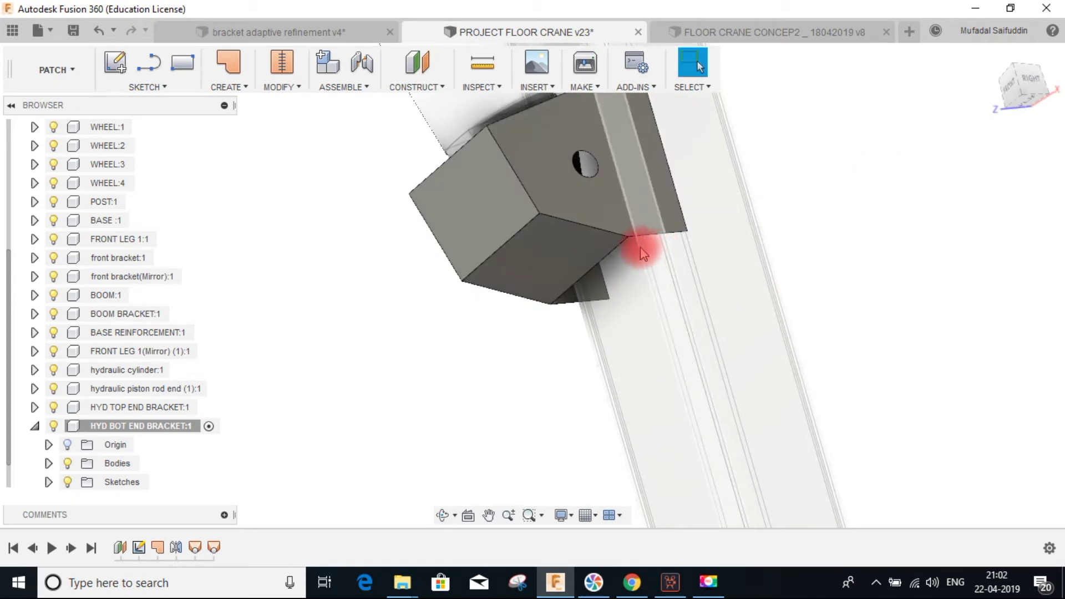
pyautogui.click(511, 231)
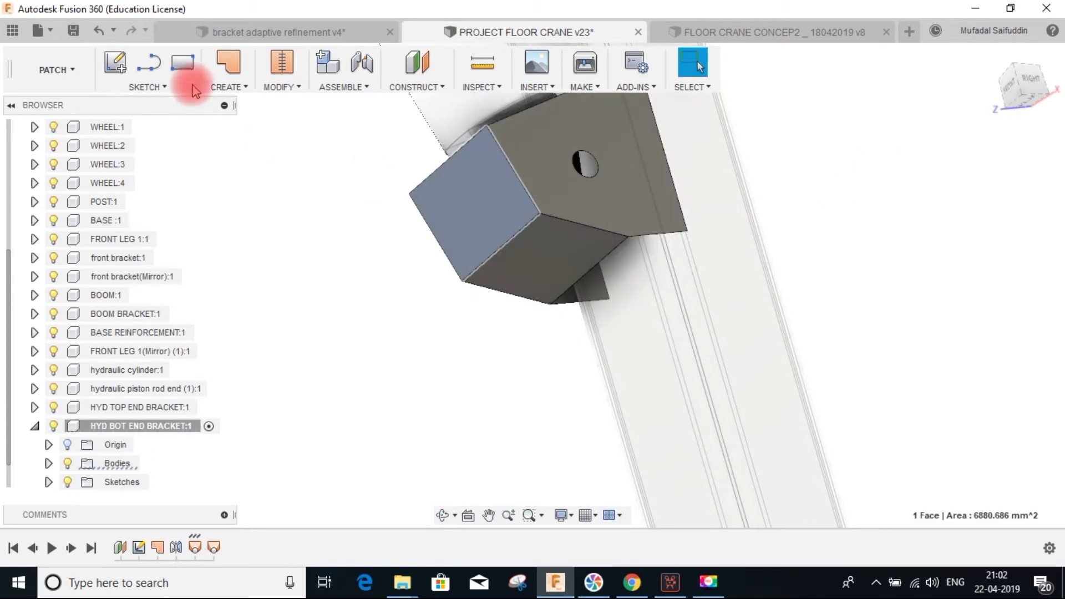
pyautogui.click(284, 60)
pyautogui.click(556, 246)
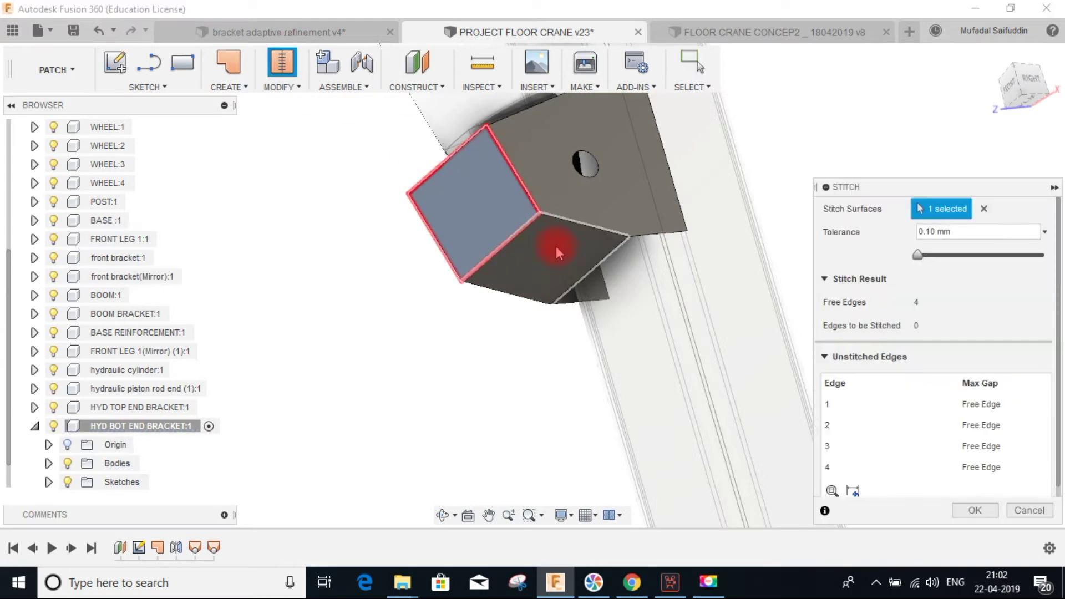
pyautogui.click(541, 164)
pyautogui.keyDown('shift'); pyautogui.moveTo(499, 200); pyautogui.dragTo(379, 199, button='middle'); pyautogui.keyUp('shift')
pyautogui.click(1033, 511)
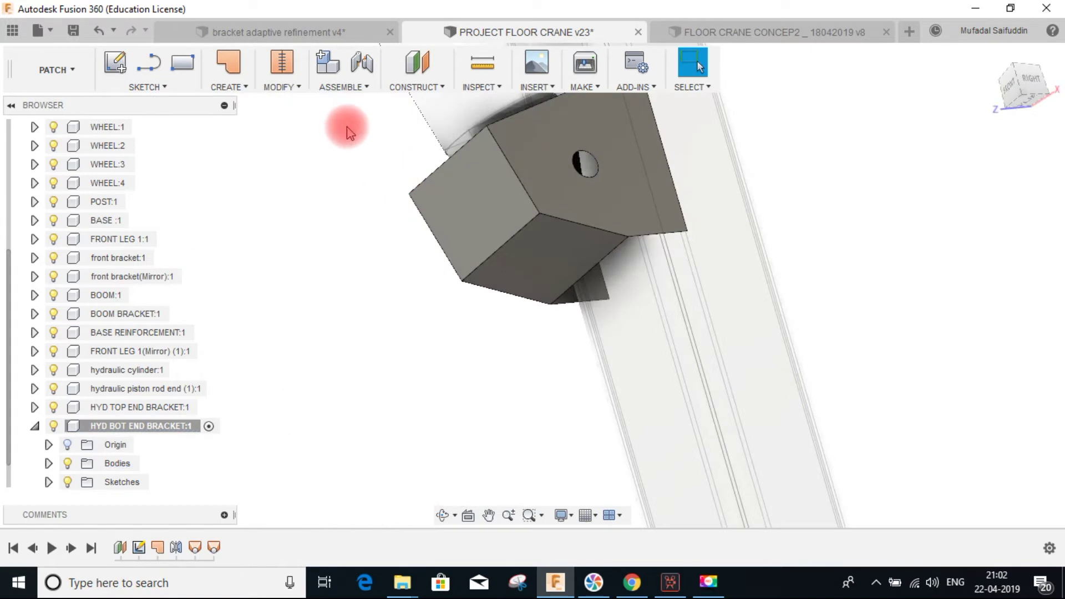
# Stitch all four surface bodies of the bottom end bracket, Body1 to Body4, into one with a 0.10 mm tolerance.
pyautogui.click(286, 66)
pyautogui.click(531, 159)
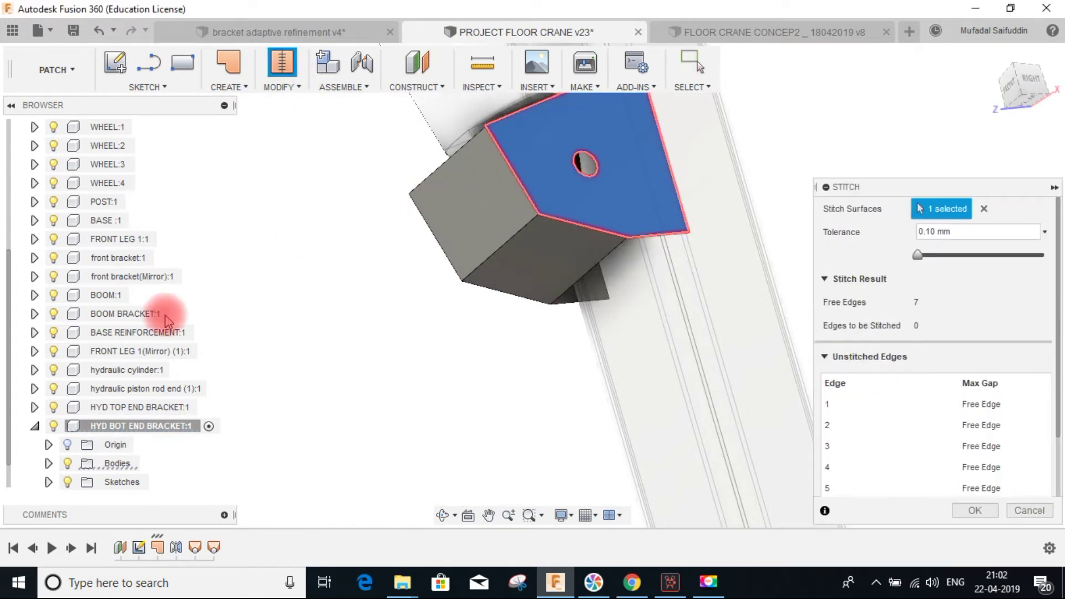
pyautogui.click(49, 463)
pyautogui.scroll(-3, 83, 433)
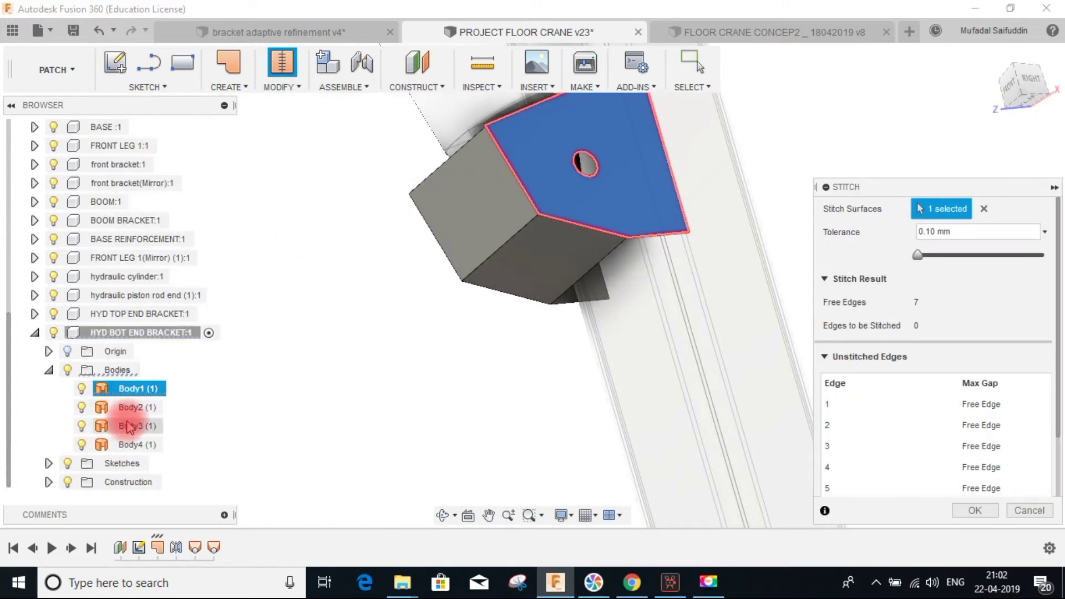
pyautogui.click(143, 408)
pyautogui.click(140, 426)
pyautogui.click(142, 445)
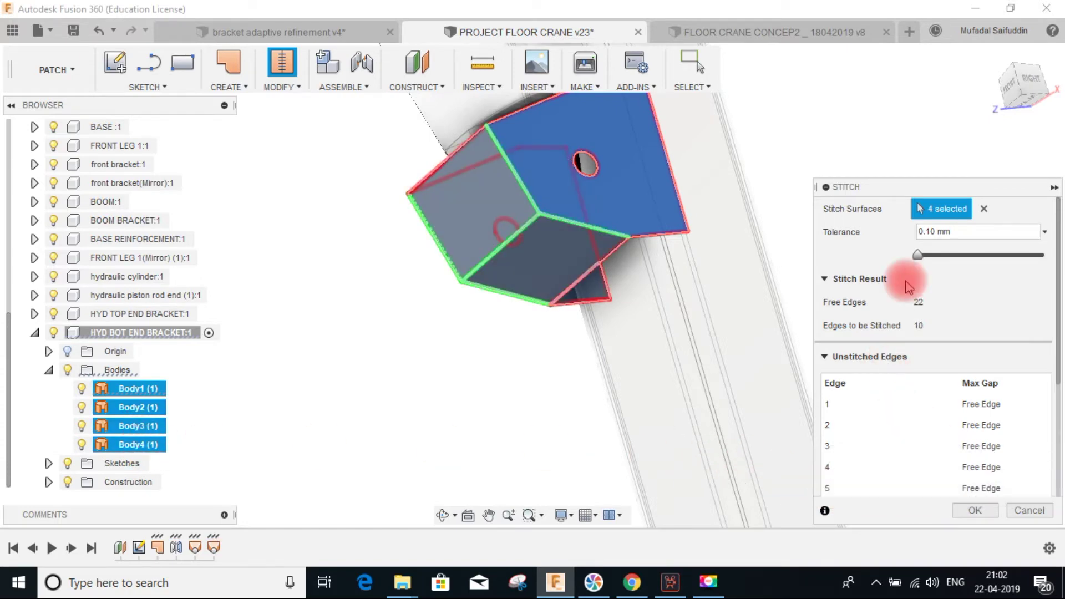
pyautogui.moveTo(922, 188); pyautogui.dragTo(871, 128)
pyautogui.click(922, 453)
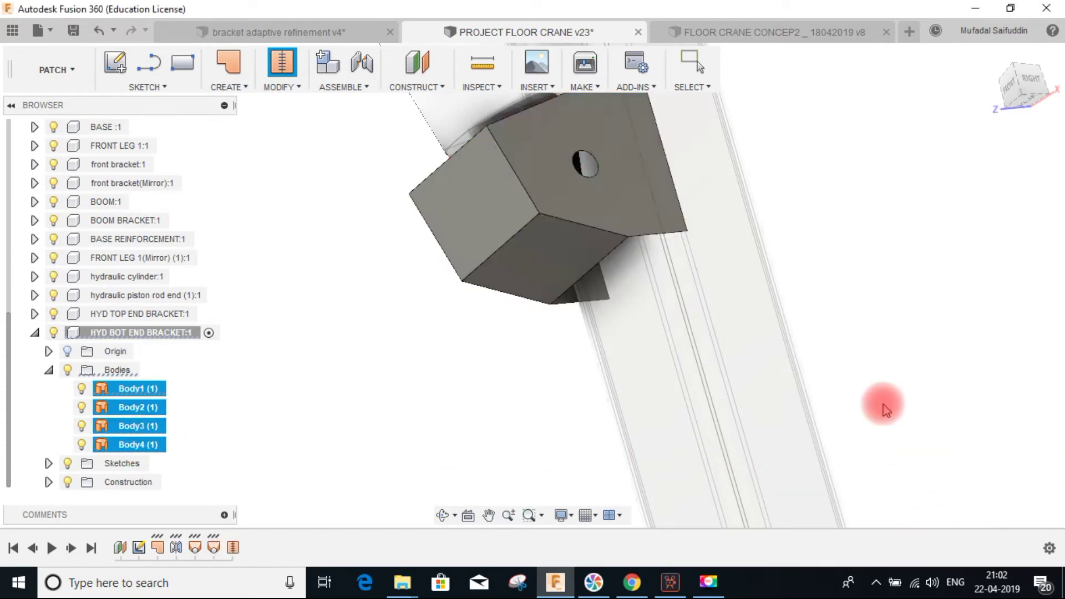
# Fillet the edge between the bracket's front and sloping bottom faces with a constant 50 mm radius.
pyautogui.moveTo(584, 226); pyautogui.dragTo(582, 256)
pyautogui.press('f')
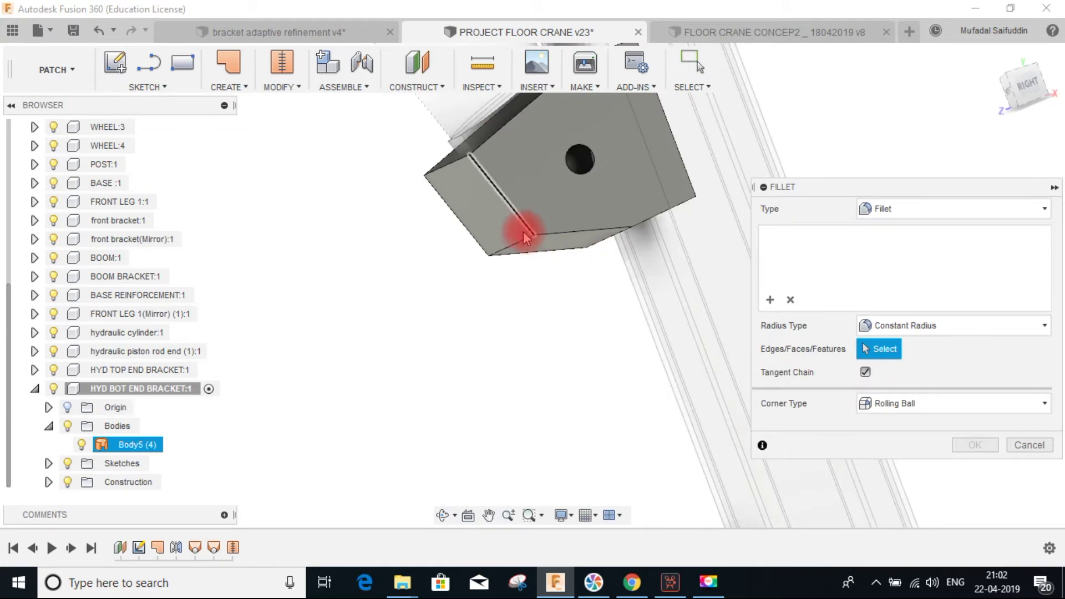
pyautogui.click(520, 248)
pyautogui.moveTo(528, 226); pyautogui.dragTo(635, 236)
pyautogui.click(839, 237)
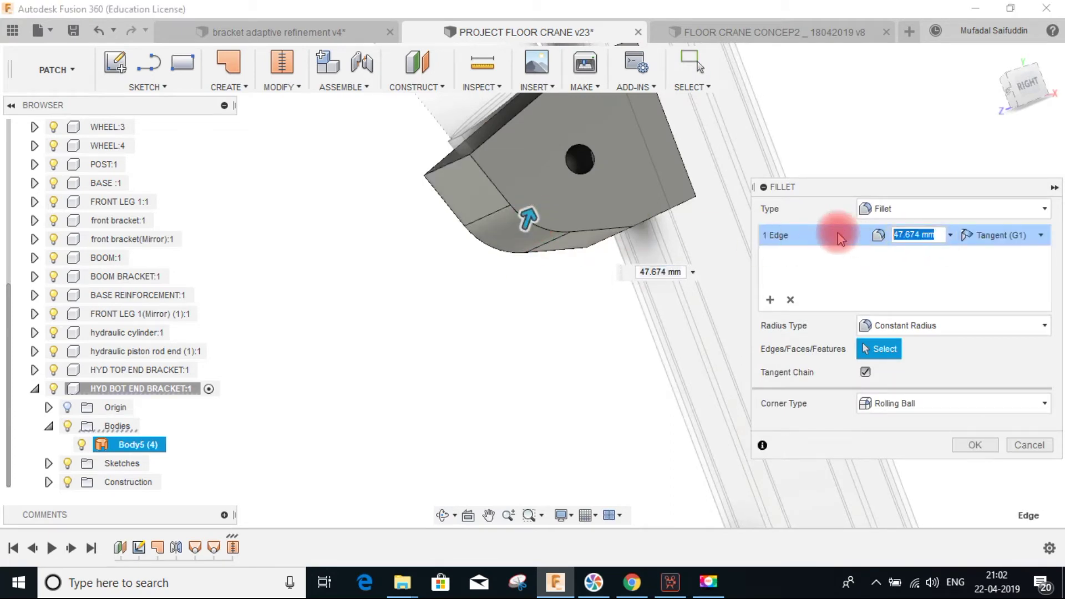
pyautogui.write('50')
pyautogui.press('Return')
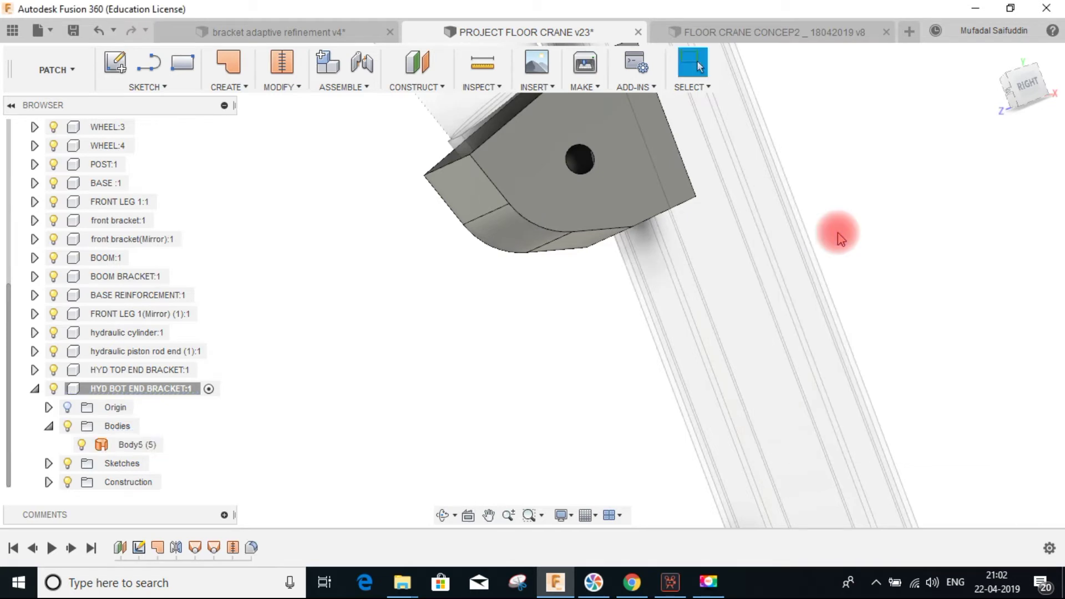
# Hide the sketches of the bottom end bracket so only the surface body's own edges are displayed.
pyautogui.keyDown('shift'); pyautogui.moveTo(729, 220); pyautogui.dragTo(672, 191, button='middle'); pyautogui.keyUp('shift')
pyautogui.scroll(5, 644, 259)
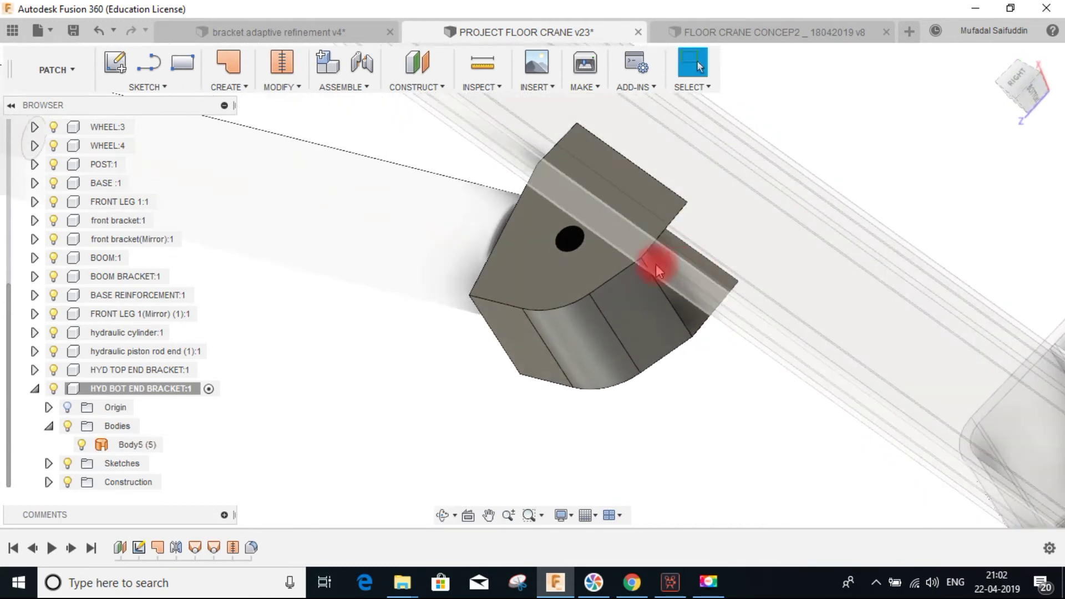
pyautogui.scroll(2, 638, 257)
pyautogui.click(642, 260)
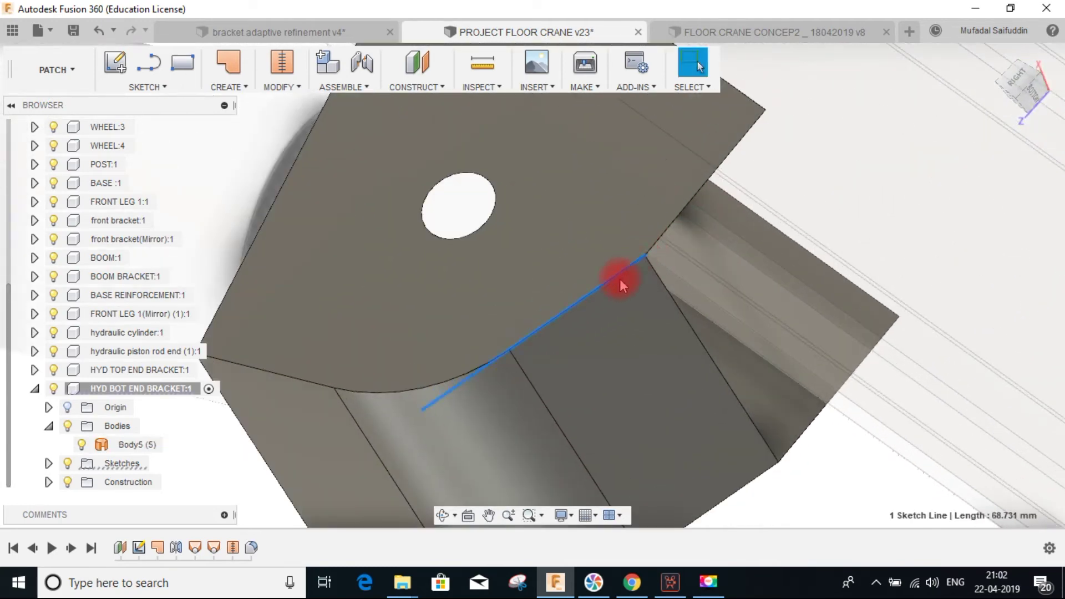
pyautogui.click(442, 380)
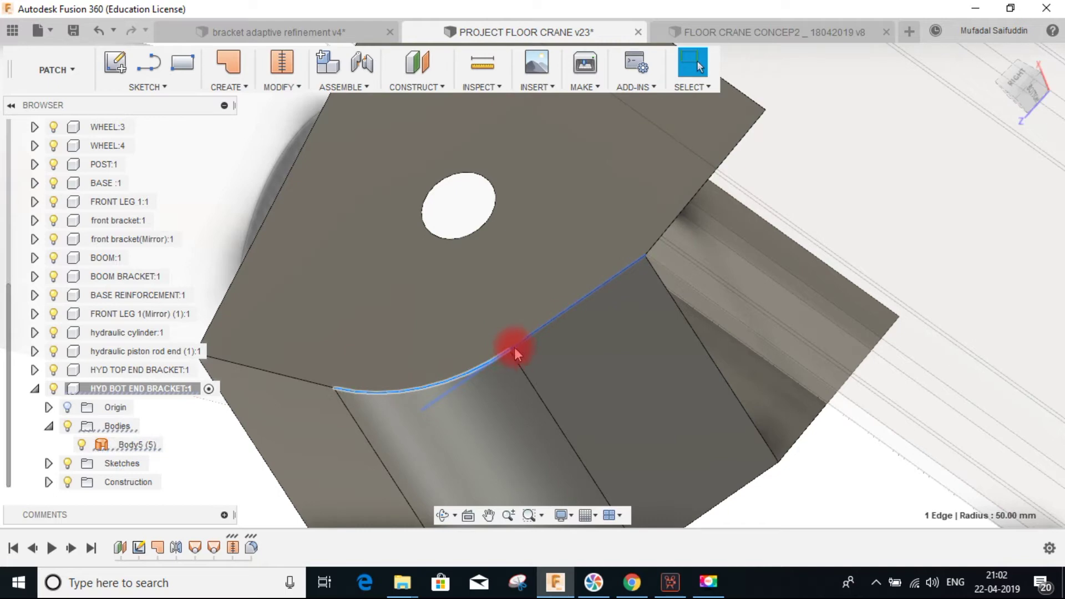
pyautogui.click(84, 458)
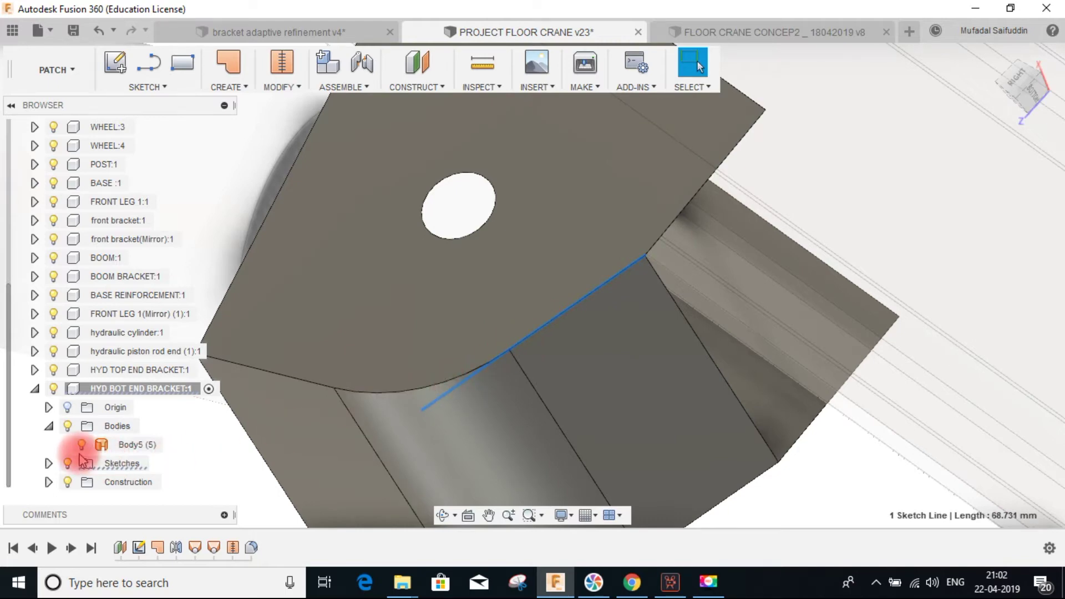
# Examine the filleted bottom of the bracket and the open corner beside the post from several angles.
pyautogui.click(598, 357)
pyautogui.scroll(-3, 597, 357)
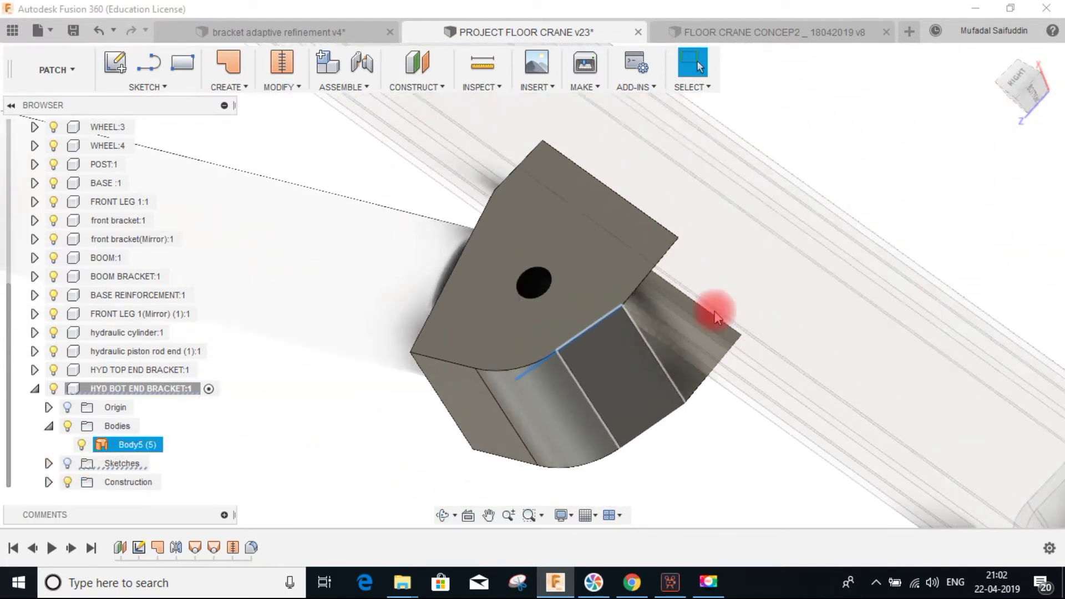
pyautogui.click(866, 159)
pyautogui.scroll(4, 566, 344)
pyautogui.click(662, 306)
pyautogui.moveTo(638, 332)
pyautogui.keyDown('shift'); pyautogui.mouseDown(button='middle')
pyautogui.moveTo(697, 381)
pyautogui.moveTo(577, 419)
pyautogui.mouseUp(button='middle'); pyautogui.keyUp('shift')
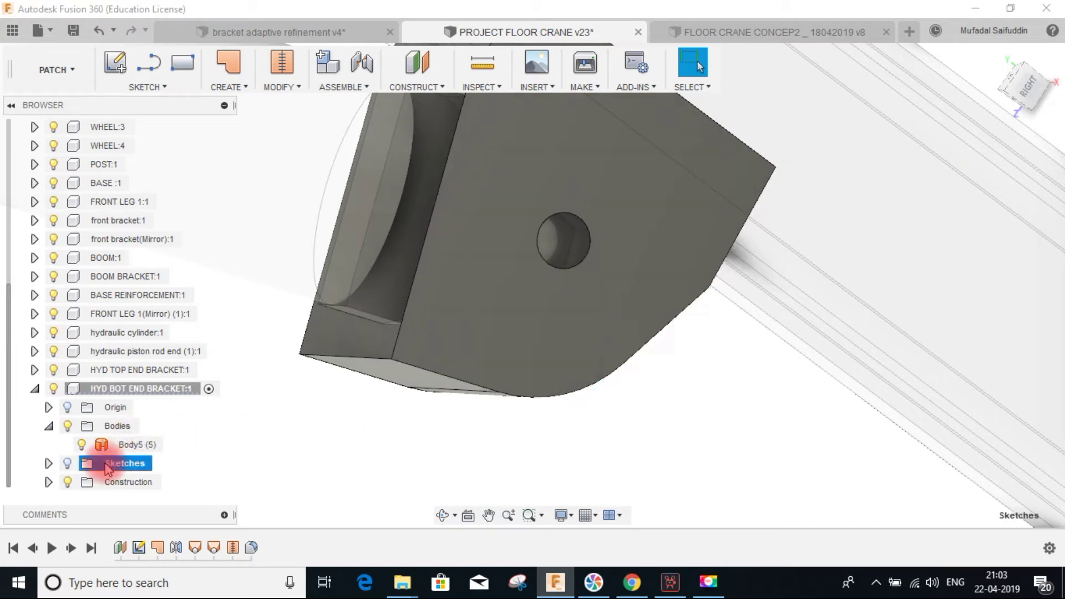
pyautogui.keyDown('shift'); pyautogui.moveTo(565, 397); pyautogui.dragTo(737, 300, button='middle'); pyautogui.keyUp('shift')
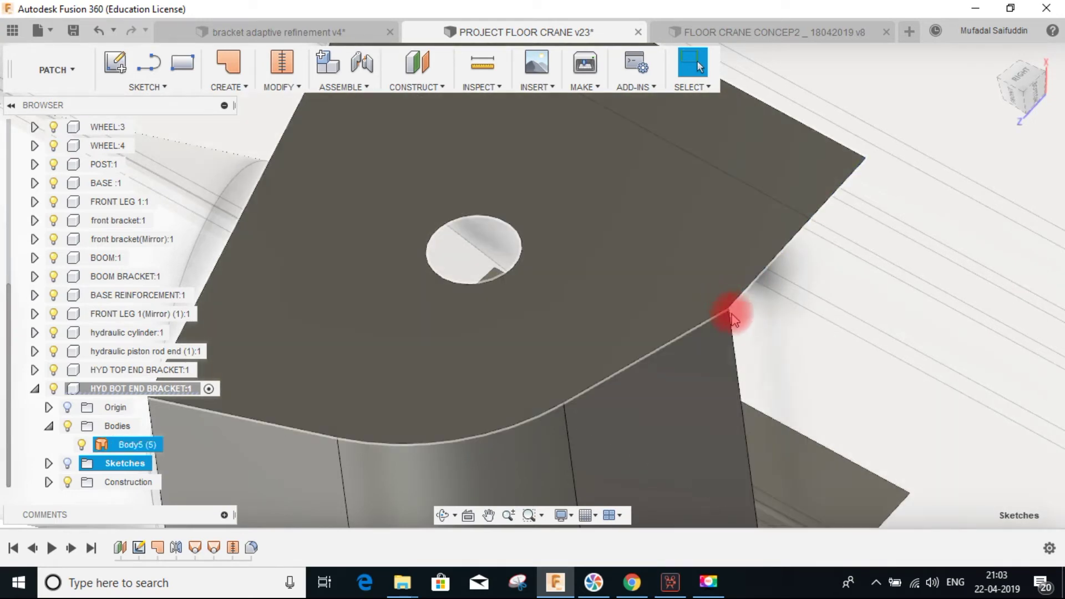
pyautogui.scroll(-5, 733, 319)
pyautogui.keyDown('shift'); pyautogui.moveTo(741, 326); pyautogui.dragTo(741, 382, button='middle'); pyautogui.keyUp('shift')
# Start a sketch on the bracket's outer side face and draw a short vertical line up from its lowest corner.
pyautogui.click(711, 345)
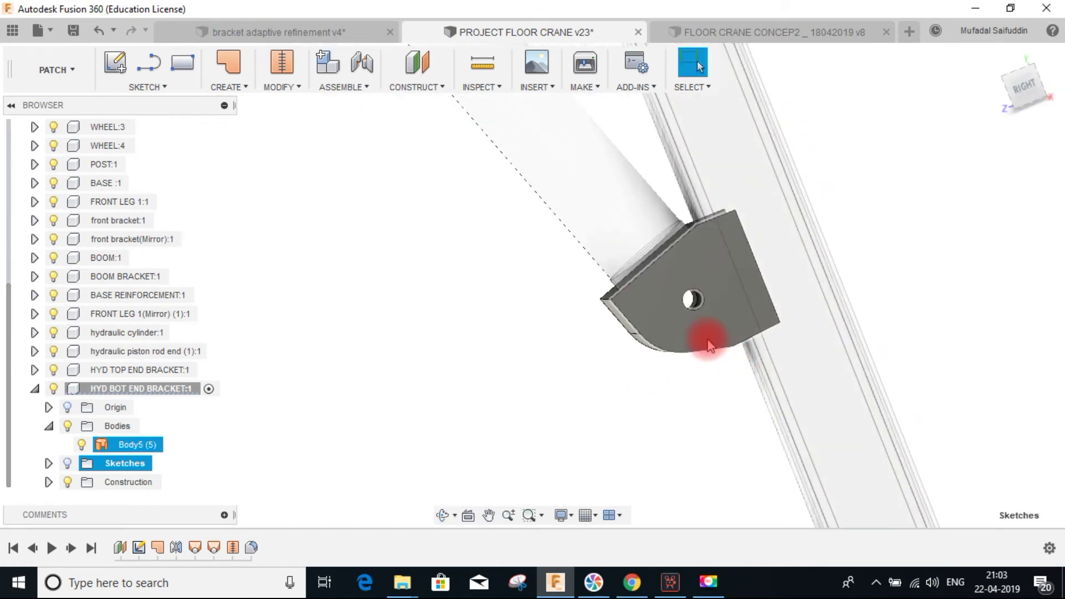
pyautogui.click(117, 65)
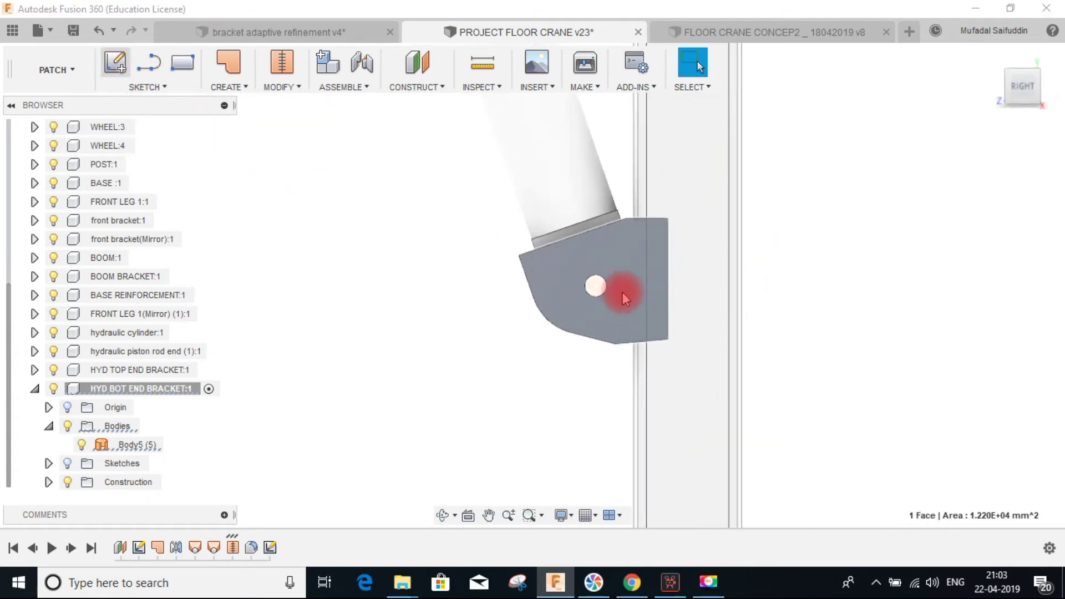
pyautogui.click(593, 281)
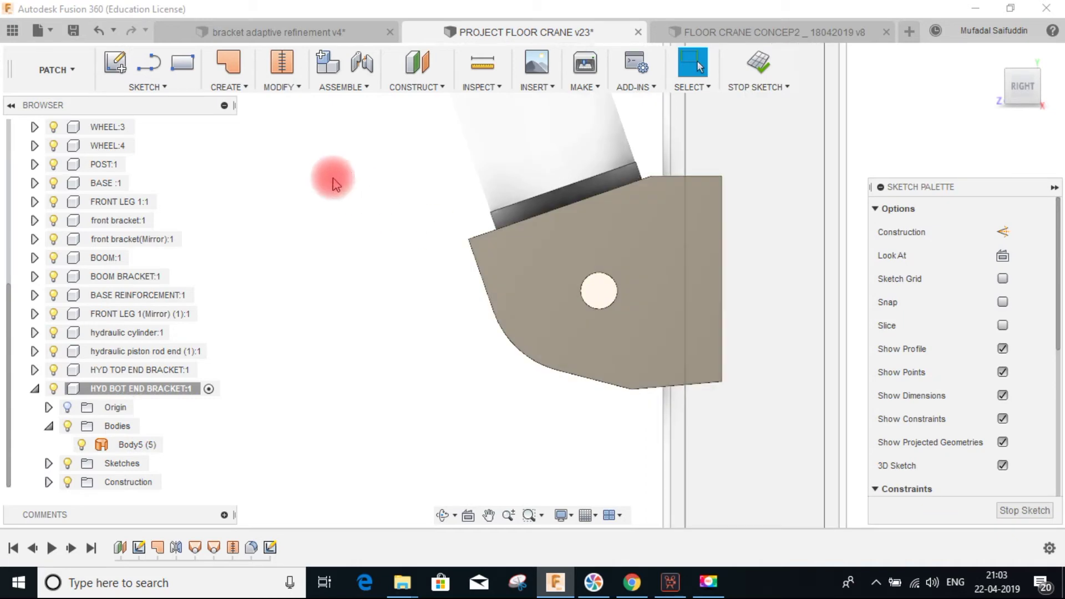
pyautogui.click(147, 64)
pyautogui.scroll(5, 635, 385)
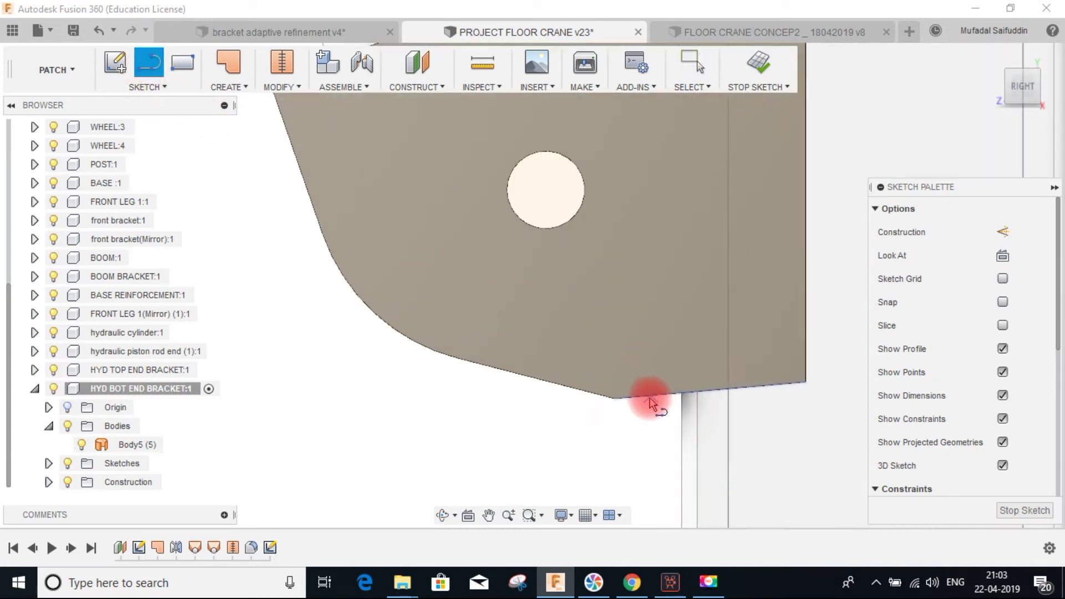
pyautogui.keyDown('shift'); pyautogui.moveTo(629, 392); pyautogui.dragTo(635, 404, button='middle'); pyautogui.keyUp('shift')
pyautogui.click(616, 386)
pyautogui.click(616, 334)
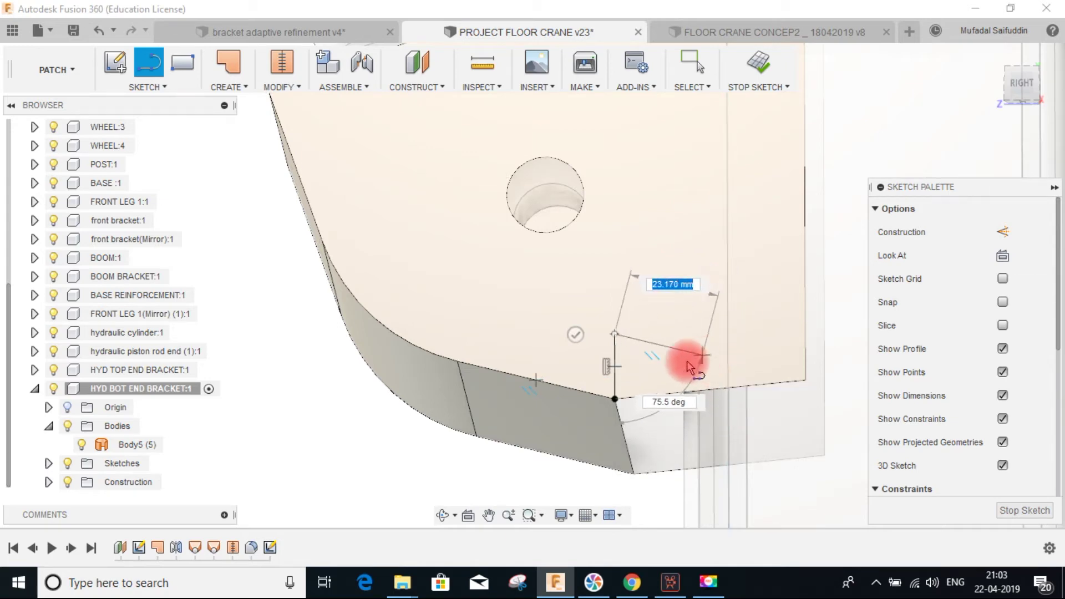
pyautogui.click(690, 365)
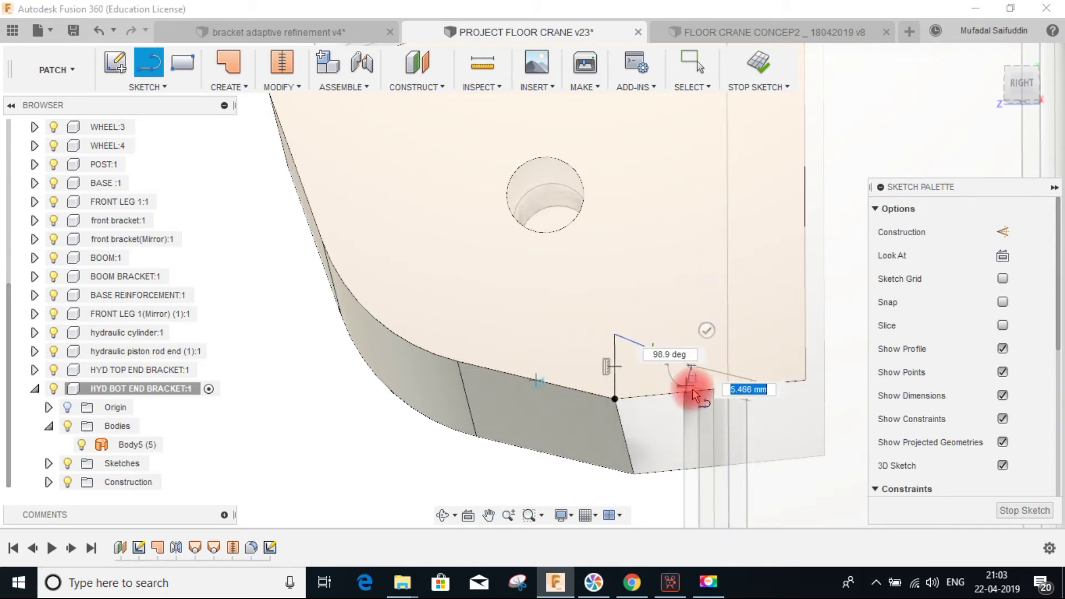
pyautogui.click(694, 393)
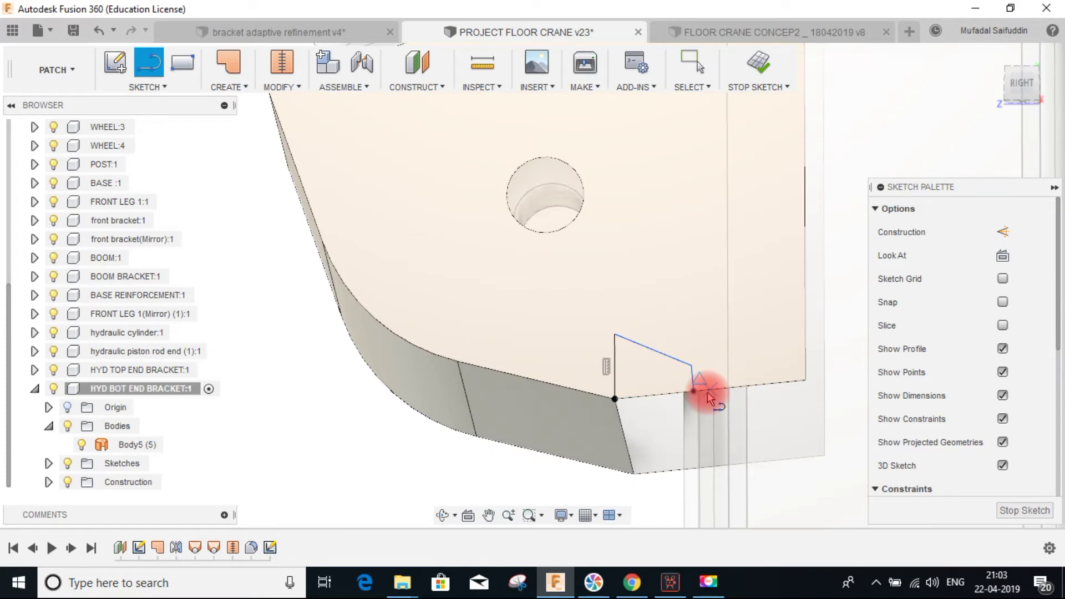
pyautogui.press('Escape')
pyautogui.click(658, 364)
pyautogui.keyDown('shift'); pyautogui.moveTo(673, 348); pyautogui.dragTo(749, 366, button='middle'); pyautogui.keyUp('shift')
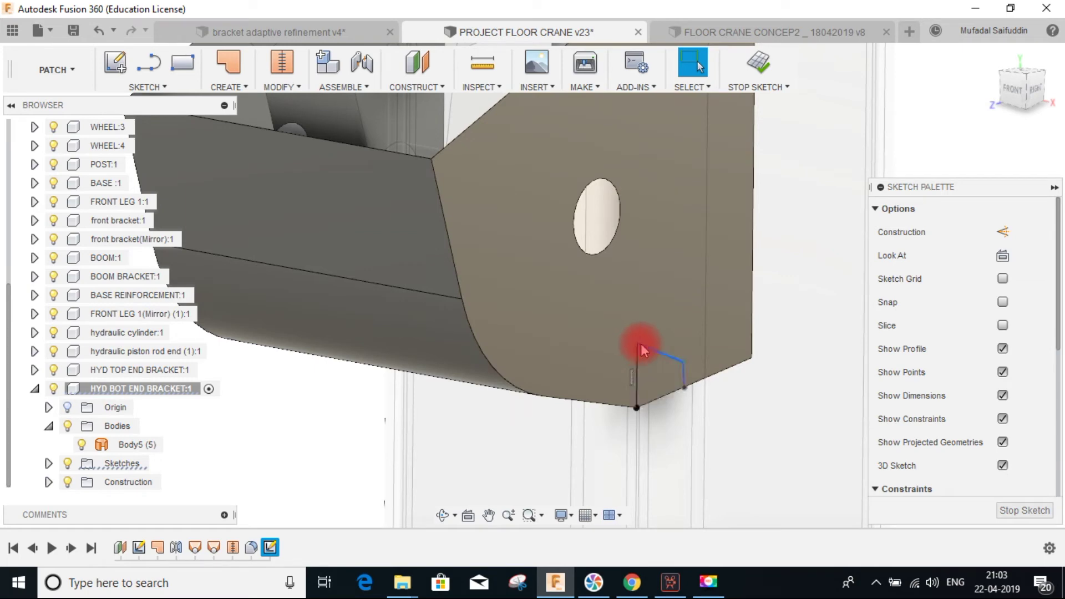
pyautogui.press('Escape')
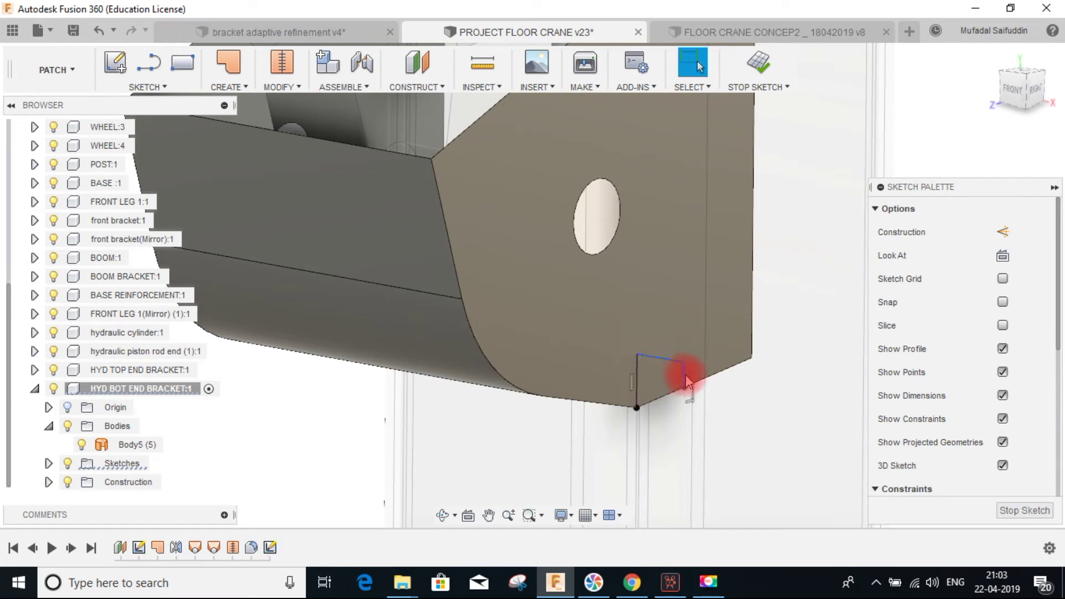
pyautogui.click(684, 375)
pyautogui.press('Delete')
pyautogui.click(671, 361)
pyautogui.press('Delete')
# Draw a line from the vertical line's upper end past the plate's rear edge, constrain it horizontal, and finish the sketch.
pyautogui.click(148, 62)
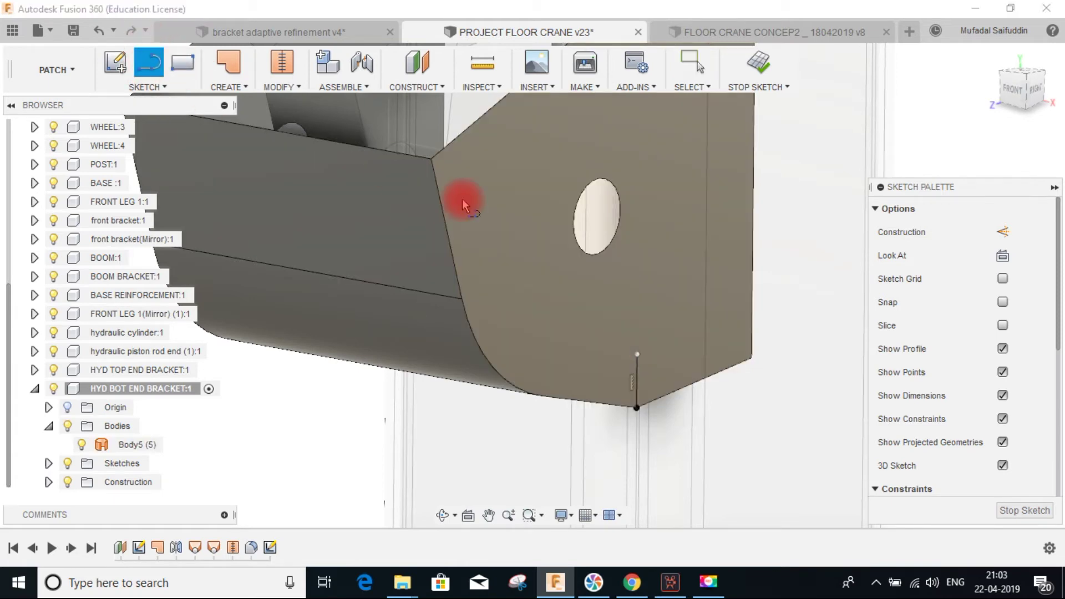
pyautogui.moveTo(642, 357)
pyautogui.mouseDown()
pyautogui.moveTo(749, 333)
pyautogui.moveTo(785, 305)
pyautogui.moveTo(780, 312)
pyautogui.mouseUp()
pyautogui.click(778, 314)
pyautogui.press('Escape')
pyautogui.moveTo(704, 358)
pyautogui.keyDown('shift'); pyautogui.mouseDown(button='middle')
pyautogui.moveTo(647, 357)
pyautogui.moveTo(674, 339)
pyautogui.mouseUp(button='middle'); pyautogui.keyUp('shift')
pyautogui.click(728, 331)
pyautogui.rightClick(728, 331)
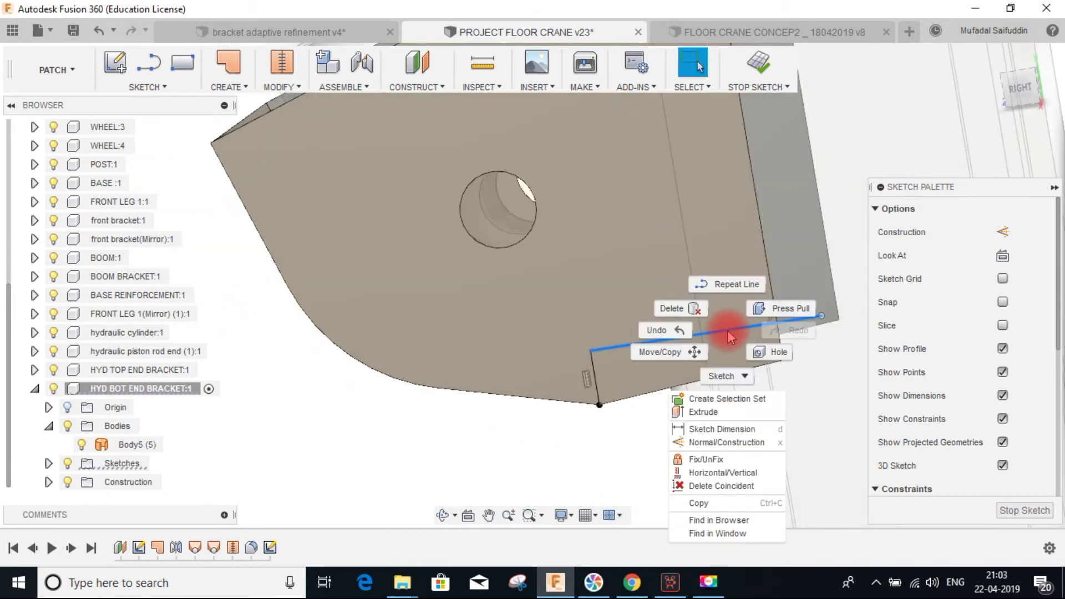
pyautogui.click(722, 473)
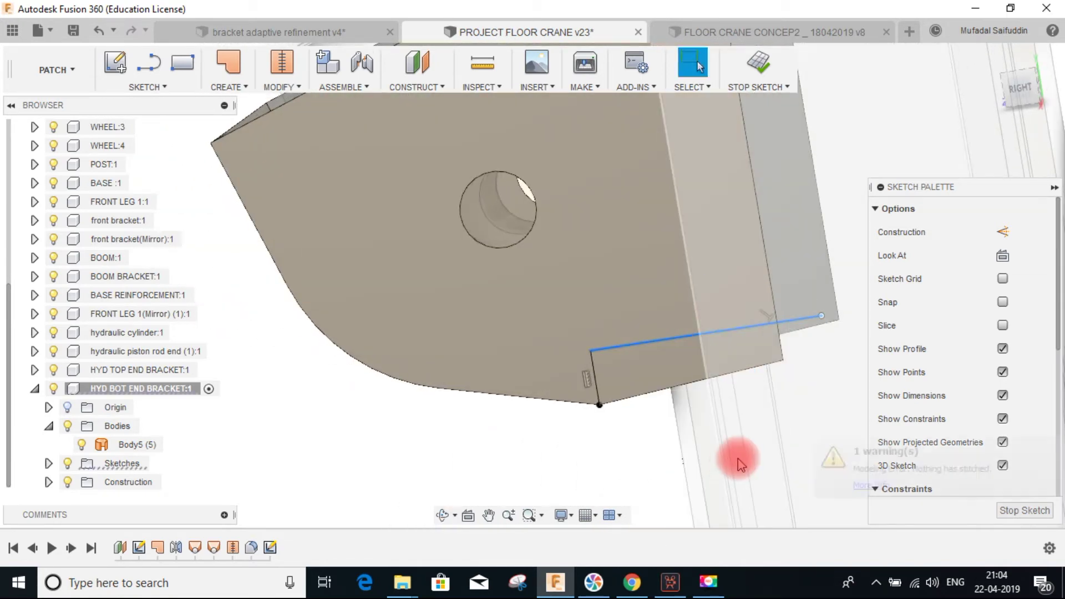
pyautogui.click(774, 317)
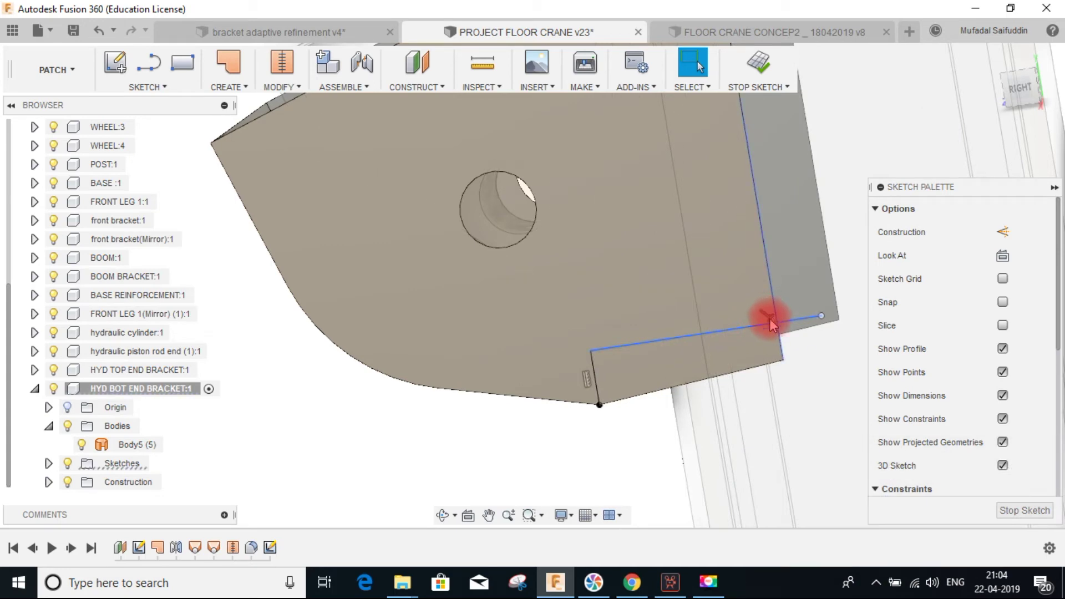
pyautogui.click(647, 352)
pyautogui.click(622, 376)
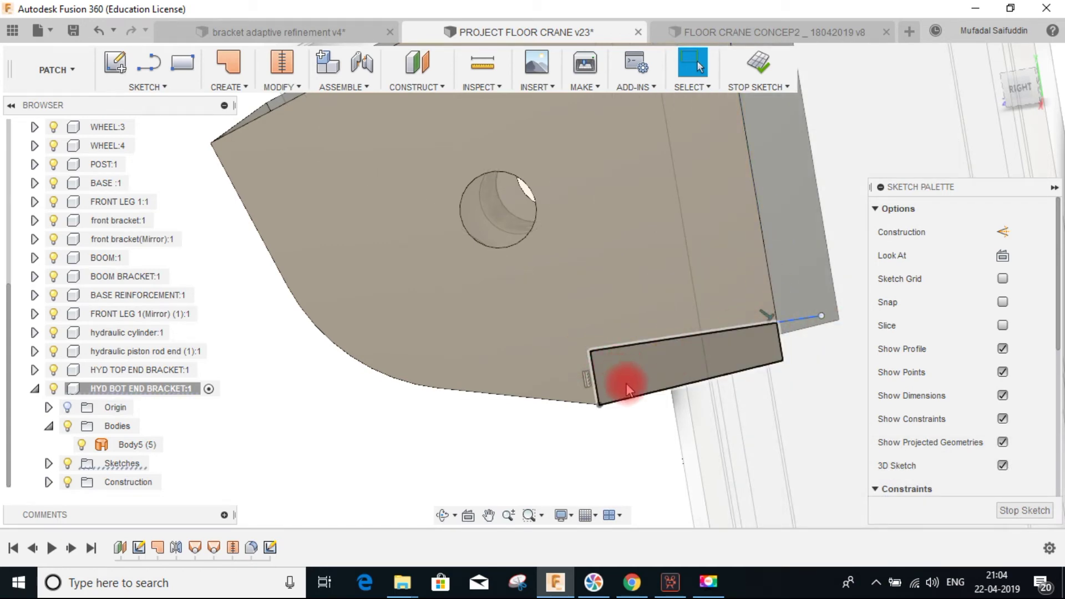
pyautogui.click(611, 379)
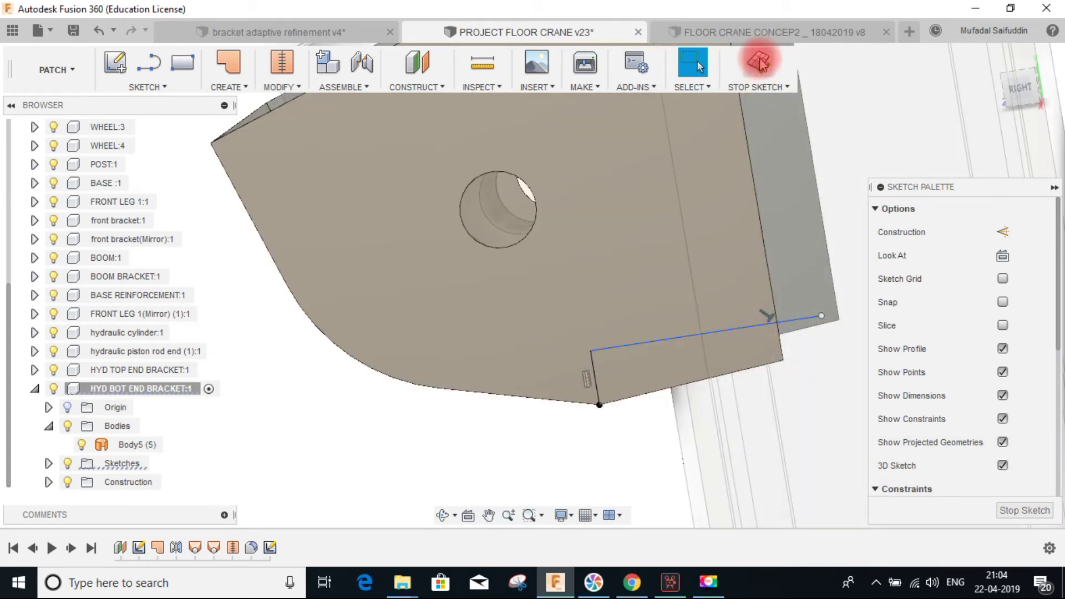
pyautogui.click(760, 64)
# Start a surface extrusion of the two sketch lines at the lower rear corner and pull it about 160 mm across the bracket's width.
pyautogui.click(67, 464)
pyautogui.click(286, 473)
pyautogui.scroll(-5, 542, 411)
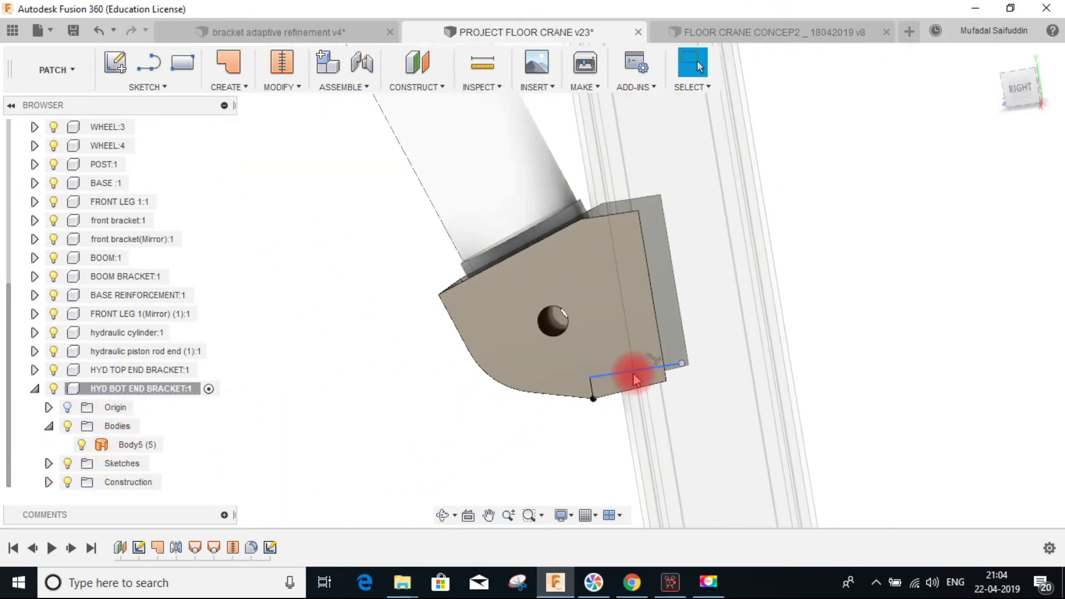
pyautogui.keyDown('shift'); pyautogui.moveTo(448, 422); pyautogui.dragTo(630, 381, button='middle'); pyautogui.keyUp('shift')
pyautogui.click(265, 122)
pyautogui.click(229, 88)
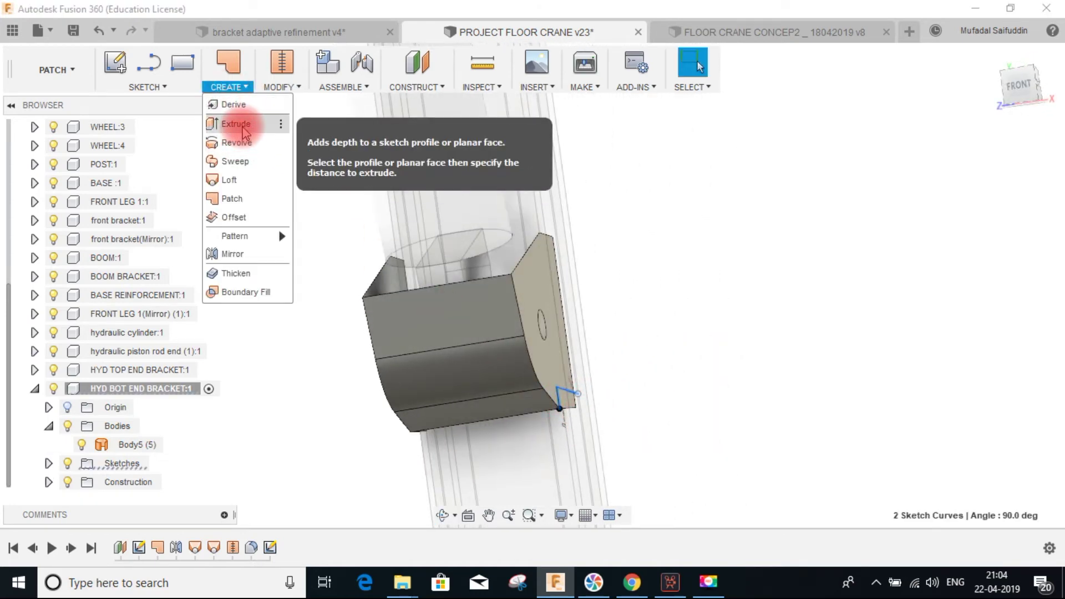
pyautogui.click(239, 120)
pyautogui.moveTo(557, 411); pyautogui.dragTo(304, 430)
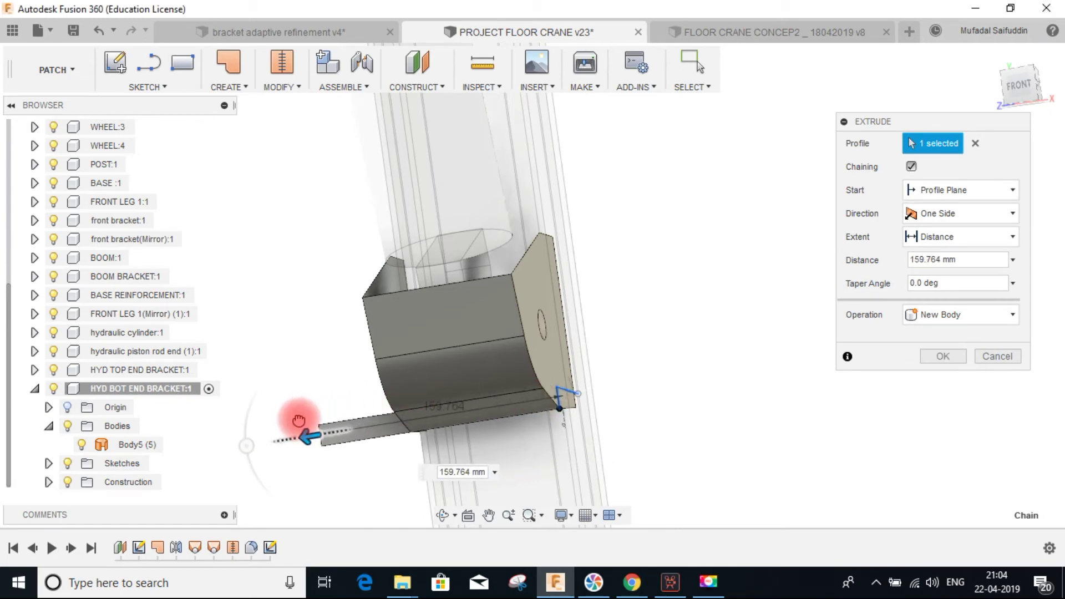
pyautogui.click(491, 262)
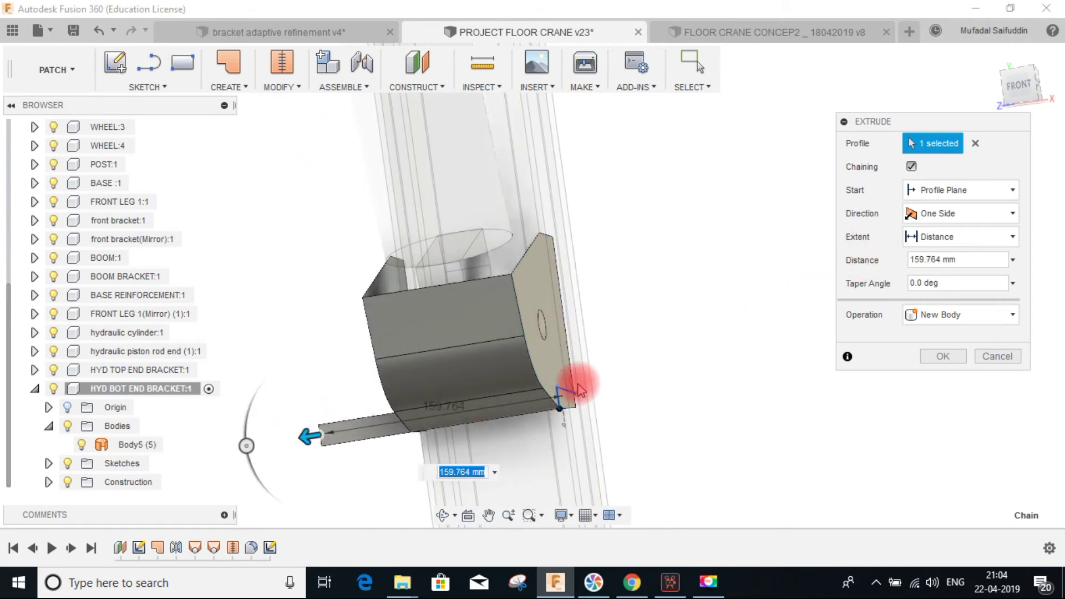
# Make the extrusion two-sided, extend the second side about 67 mm beyond the side plate, and create it as a new body.
pyautogui.click(943, 213)
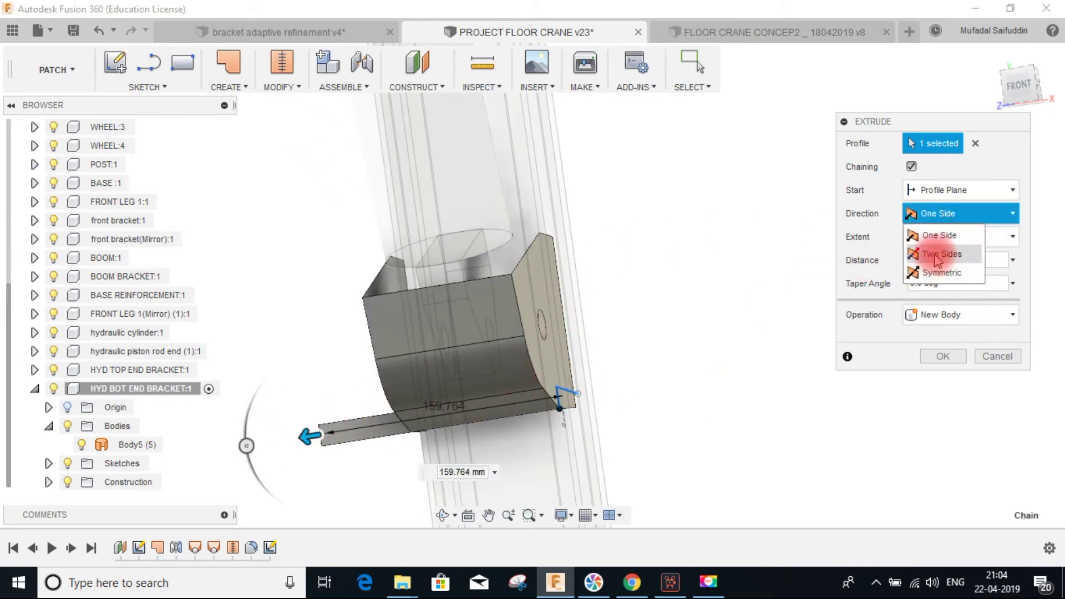
pyautogui.click(938, 256)
pyautogui.moveTo(607, 392); pyautogui.dragTo(693, 378)
pyautogui.keyDown('shift'); pyautogui.moveTo(518, 345); pyautogui.dragTo(548, 225, button='middle'); pyautogui.keyUp('shift')
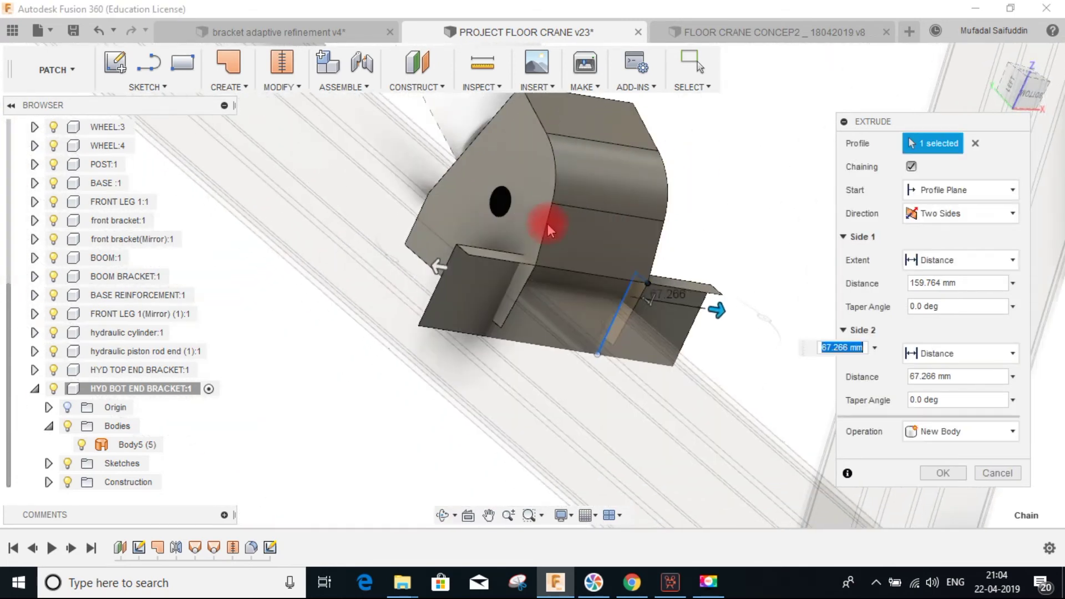
pyautogui.keyDown('shift'); pyautogui.moveTo(680, 258); pyautogui.dragTo(581, 273, button='middle'); pyautogui.keyUp('shift')
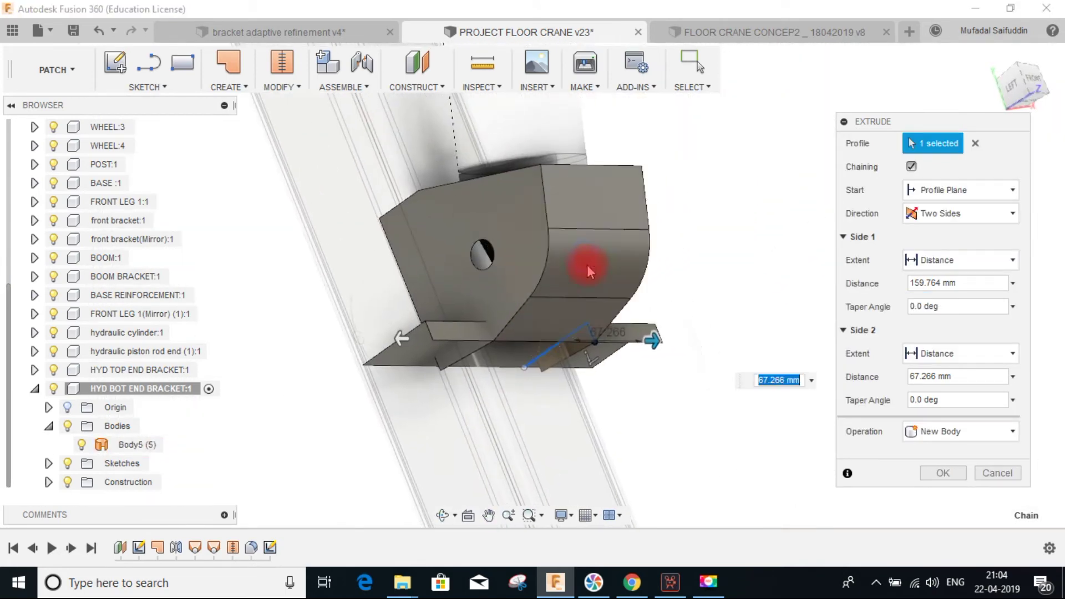
pyautogui.click(864, 432)
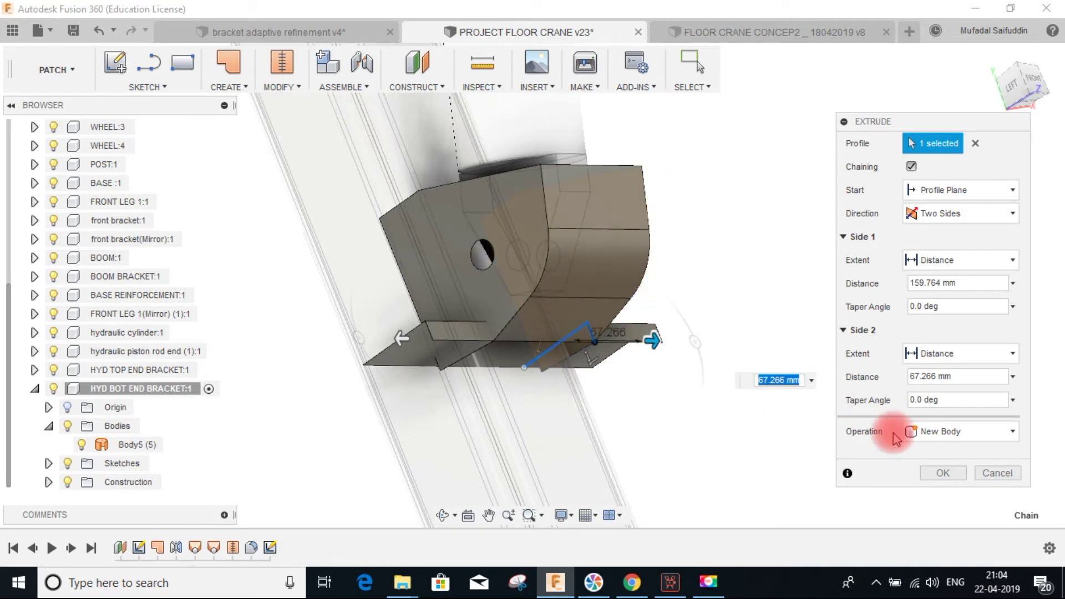
pyautogui.click(957, 477)
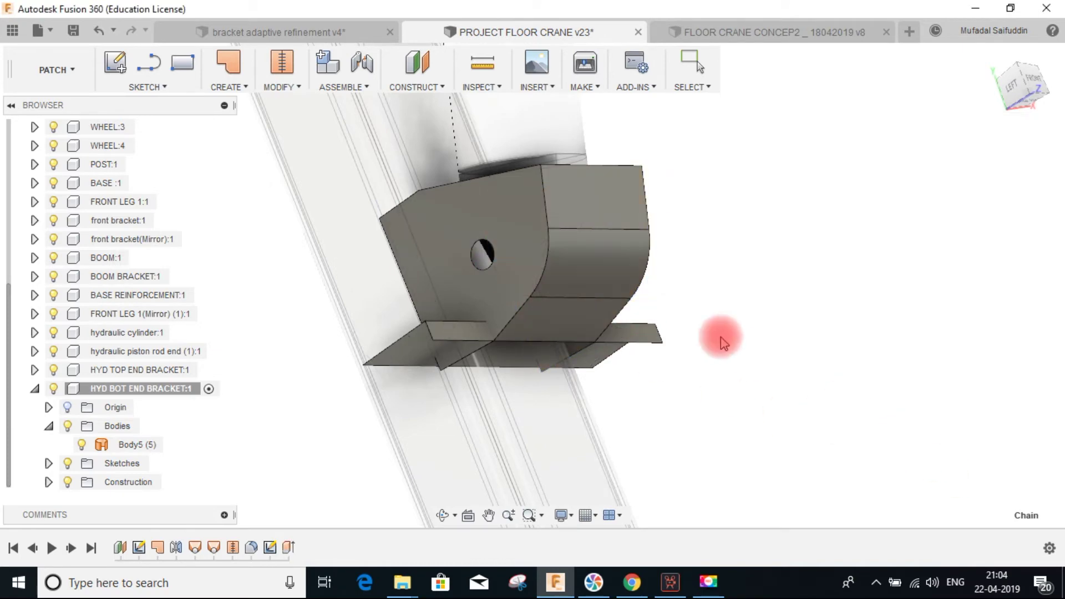
# Trim the bracket with the extruded surface, removing the lower rear portions of both side plates beneath it.
pyautogui.click(290, 90)
pyautogui.click(284, 162)
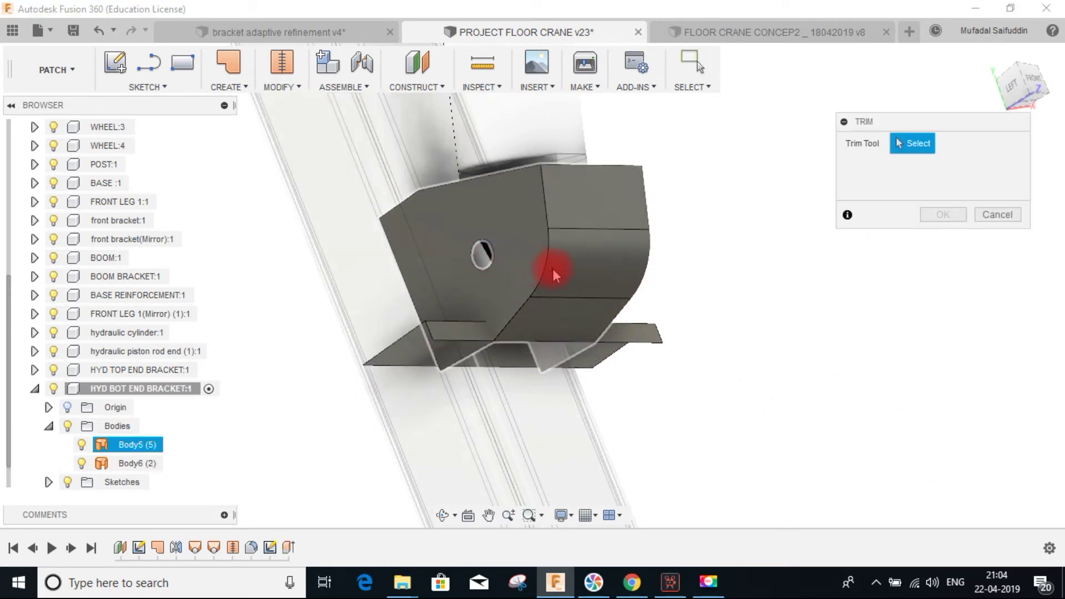
pyautogui.click(476, 342)
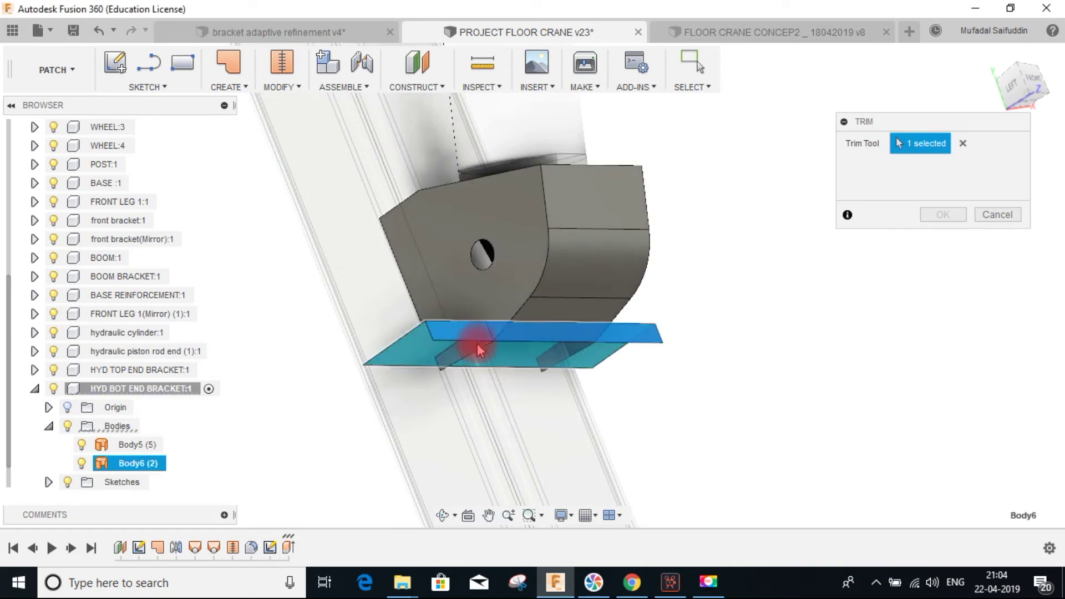
pyautogui.keyDown('shift'); pyautogui.moveTo(564, 315); pyautogui.dragTo(540, 320, button='middle'); pyautogui.keyUp('shift')
pyautogui.click(481, 340)
pyautogui.click(476, 337)
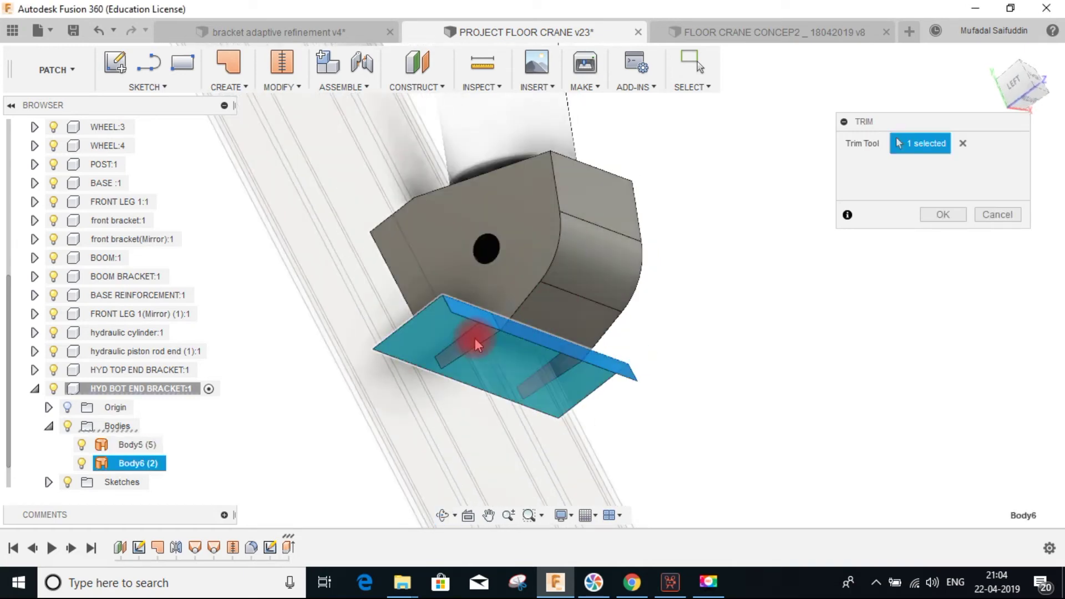
pyautogui.click(478, 332)
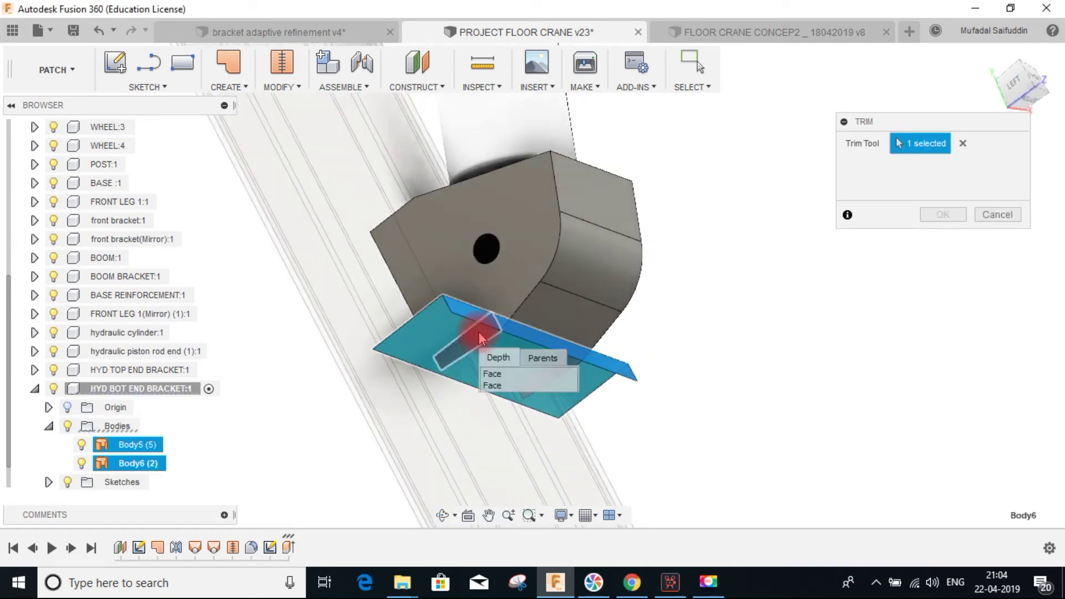
pyautogui.click(506, 377)
pyautogui.click(561, 372)
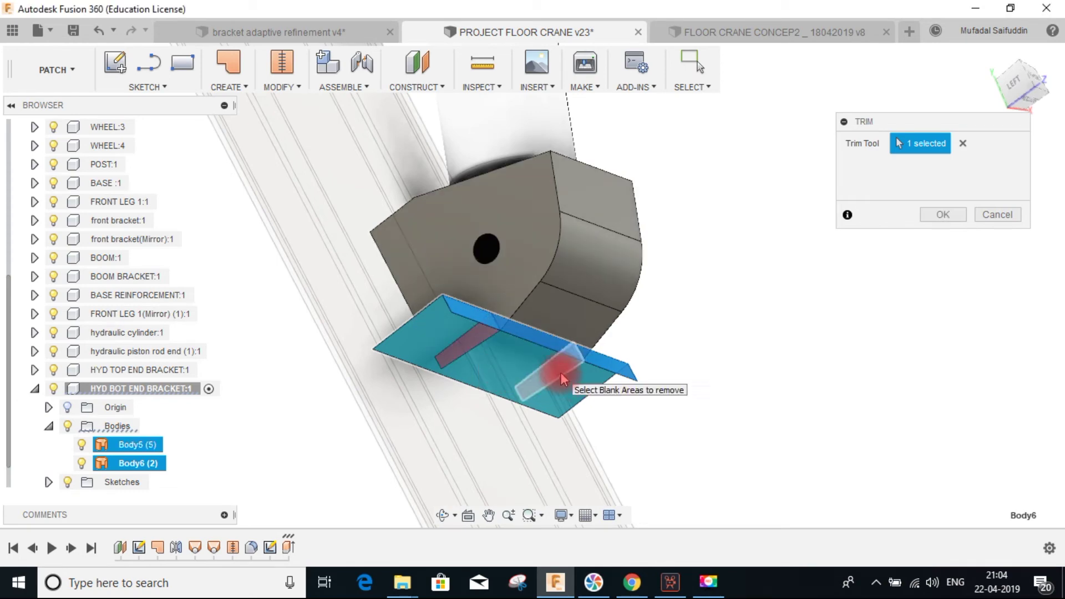
pyautogui.click(576, 417)
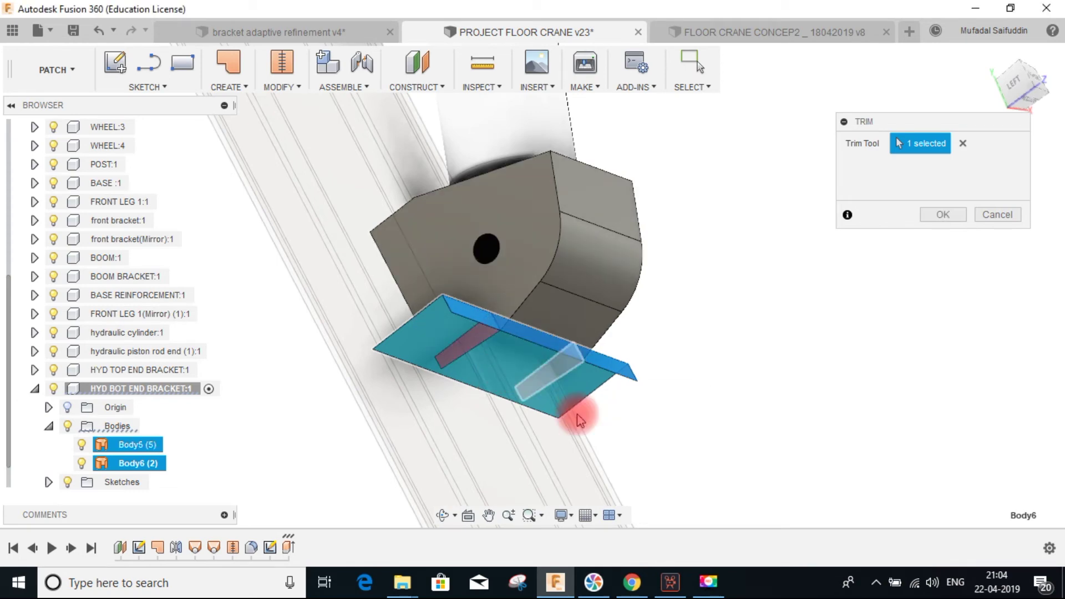
pyautogui.click(950, 222)
# Hide the extruded surface body used as the trim tool so only the trimmed bracket is displayed.
pyautogui.click(487, 322)
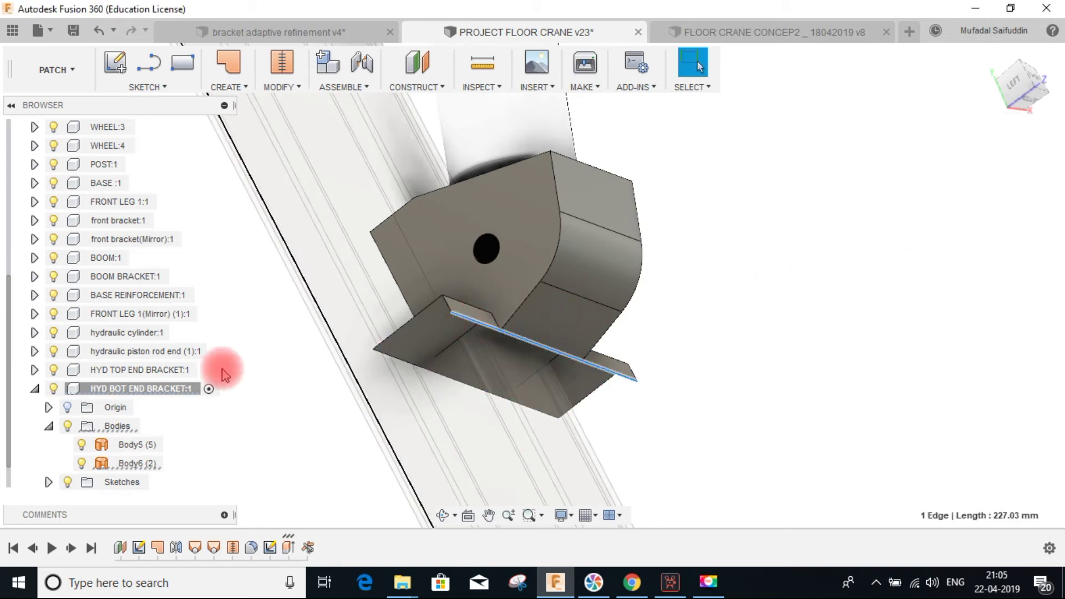
pyautogui.click(82, 463)
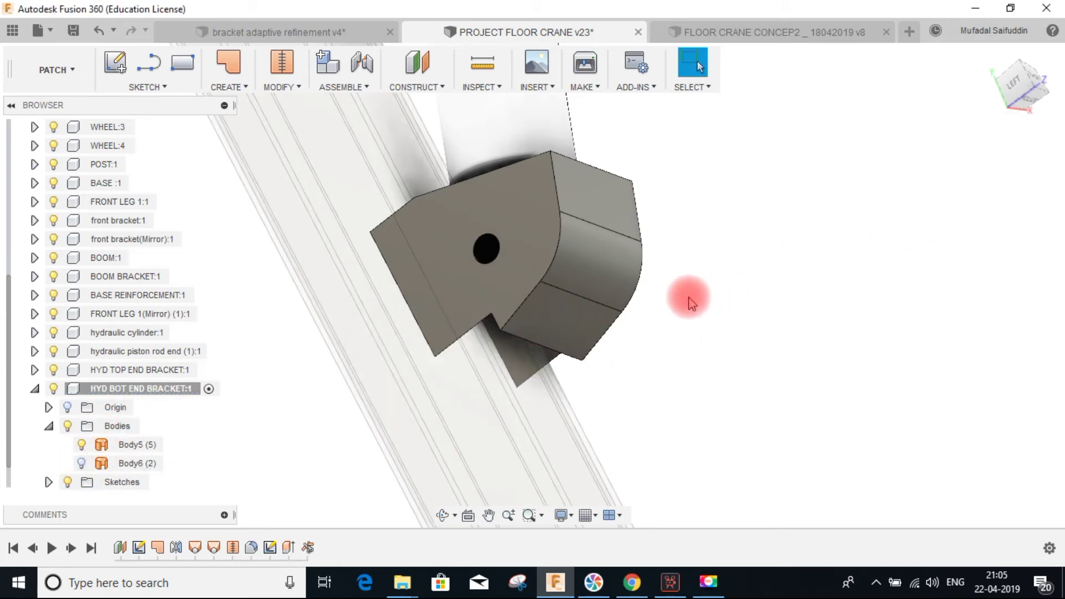
pyautogui.keyDown('shift'); pyautogui.moveTo(659, 278); pyautogui.dragTo(541, 323, button='middle'); pyautogui.keyUp('shift')
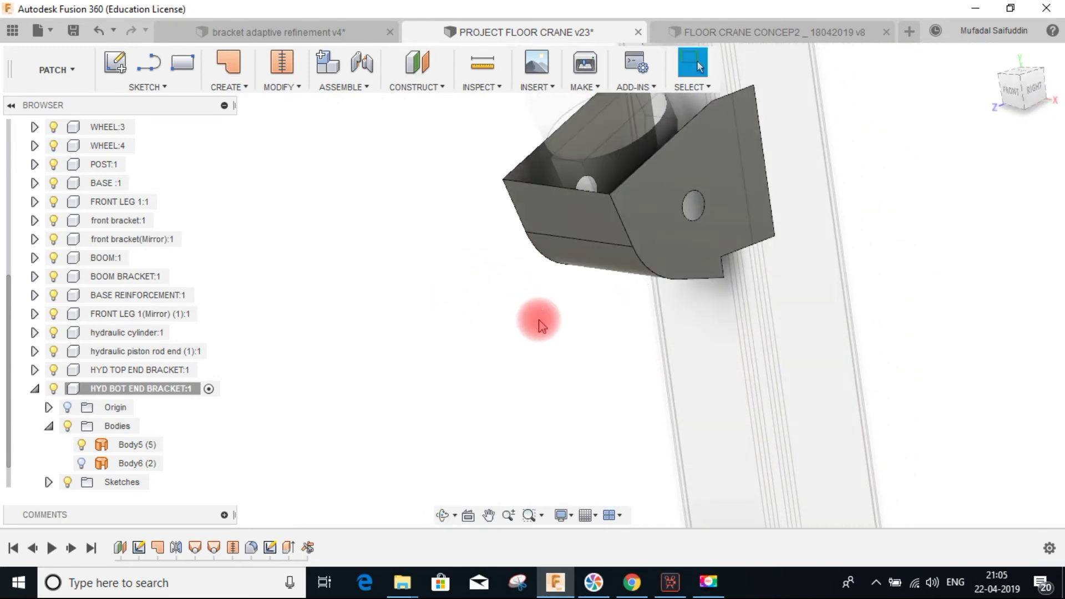
# Fillet the edge chains along both sides of the bracket's front and bottom with a constant 10 mm radius.
pyautogui.click(285, 89)
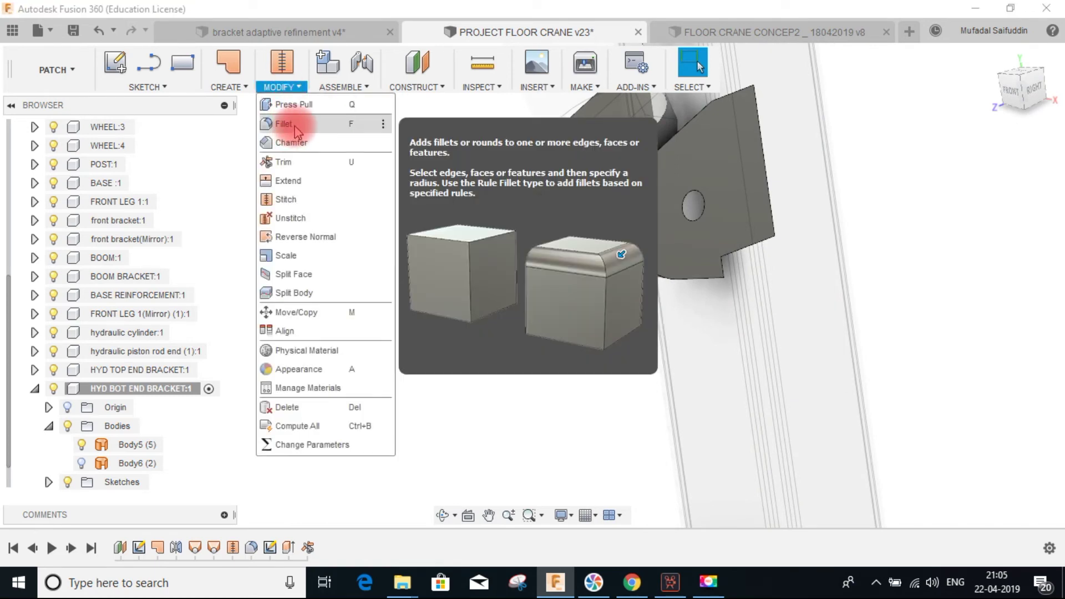
pyautogui.click(272, 143)
pyautogui.click(641, 262)
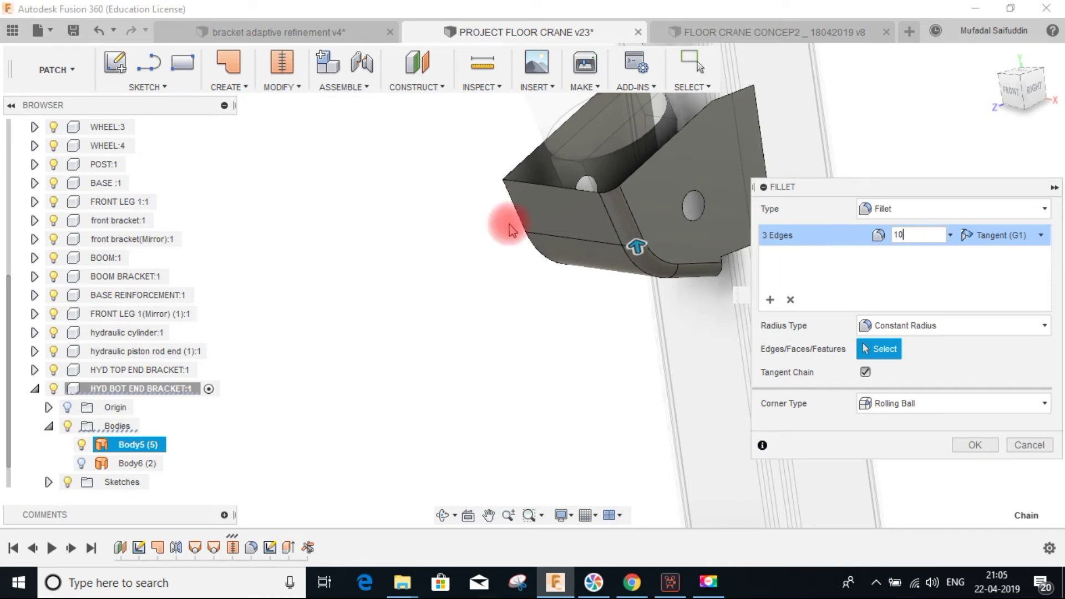
pyautogui.click(552, 238)
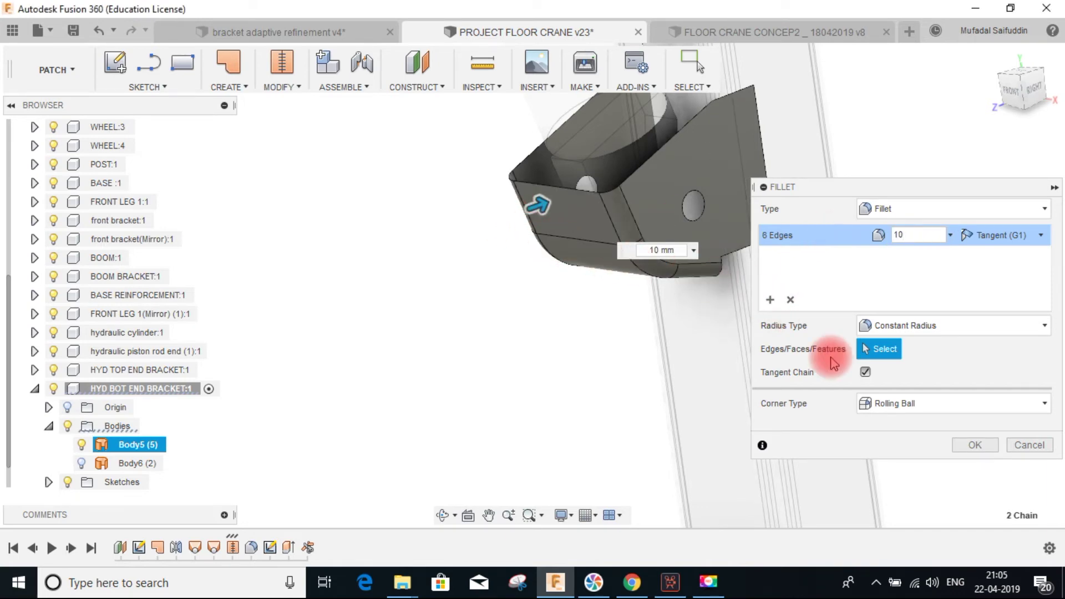
pyautogui.click(999, 450)
pyautogui.keyDown('shift'); pyautogui.moveTo(952, 436); pyautogui.dragTo(523, 286, button='middle'); pyautogui.keyUp('shift')
pyautogui.keyDown('shift'); pyautogui.moveTo(638, 400); pyautogui.dragTo(628, 329, button='middle'); pyautogui.keyUp('shift')
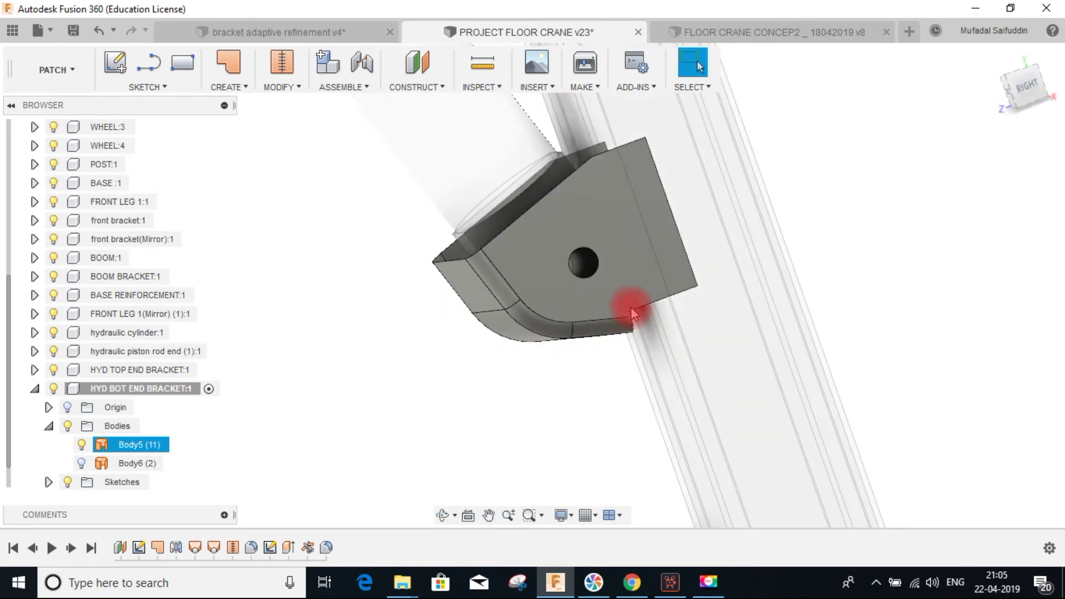
# Examine the notch beside the post and the trimming sketch's short vertical line at the bracket's lowest corner.
pyautogui.keyDown('shift'); pyautogui.moveTo(657, 329); pyautogui.dragTo(615, 408, button='middle'); pyautogui.keyUp('shift')
pyautogui.click(656, 379)
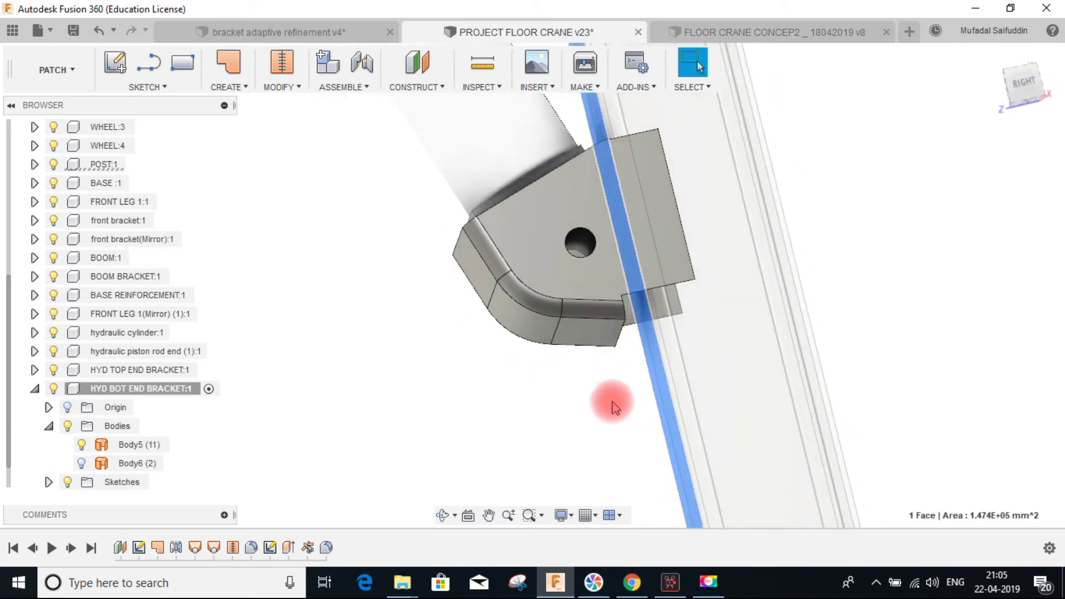
pyautogui.doubleClick(272, 548)
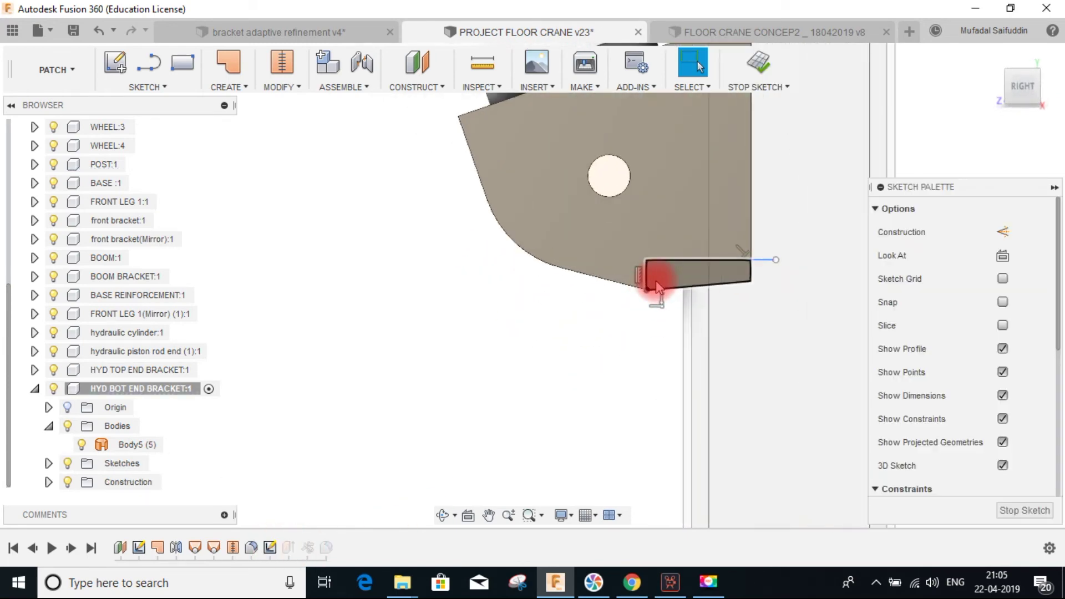
pyautogui.scroll(3, 656, 280)
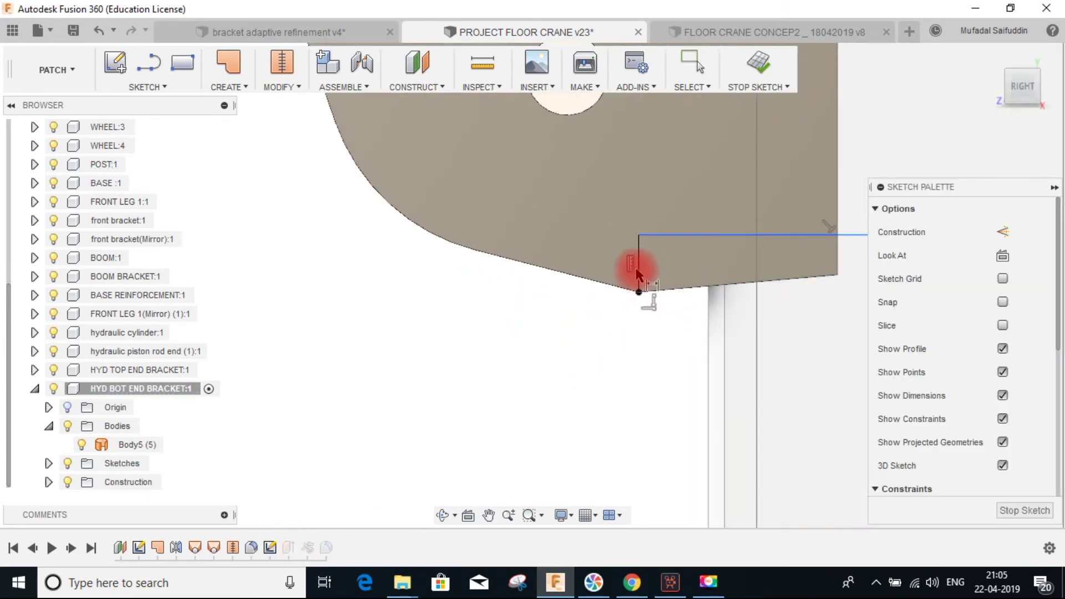
pyautogui.press('Escape')
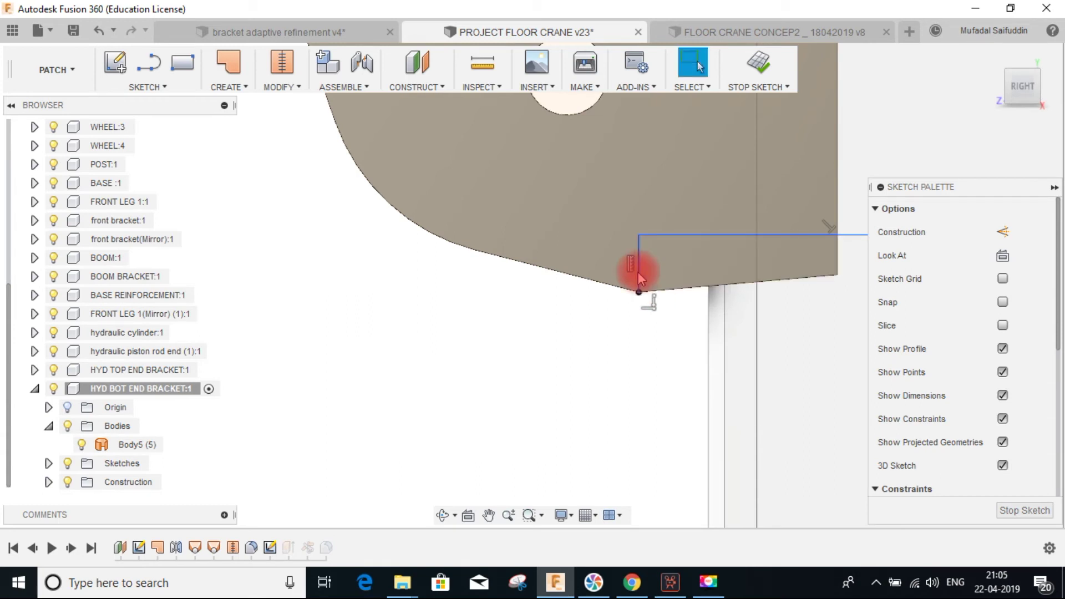
pyautogui.click(641, 276)
pyautogui.click(1032, 511)
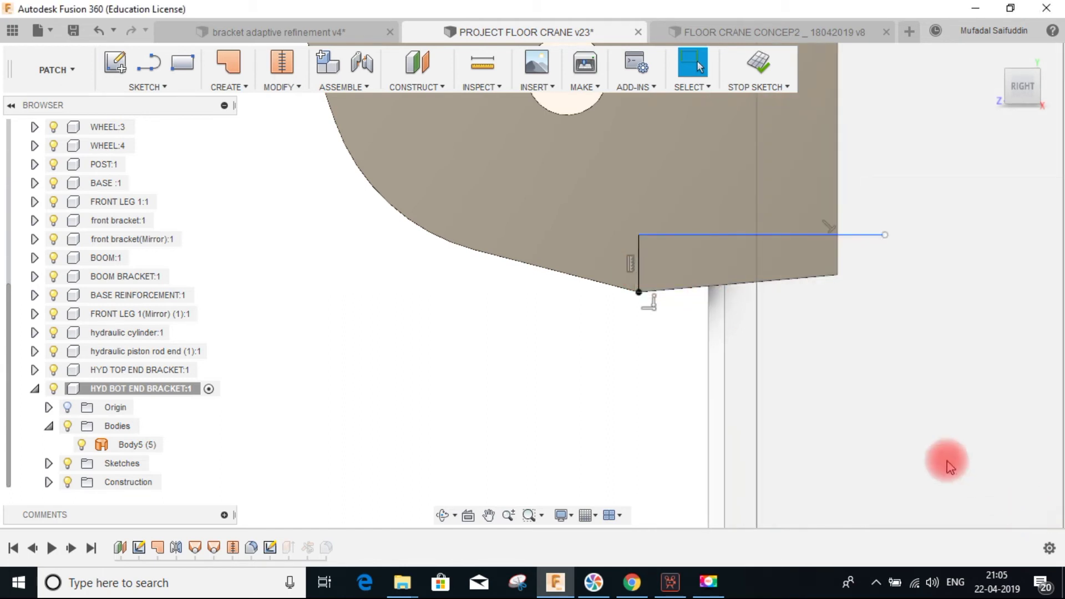
# Edit the bracket's profile sketch, move its lowest corner point along toward the post's front face, and finish the sketch.
pyautogui.doubleClick(138, 547)
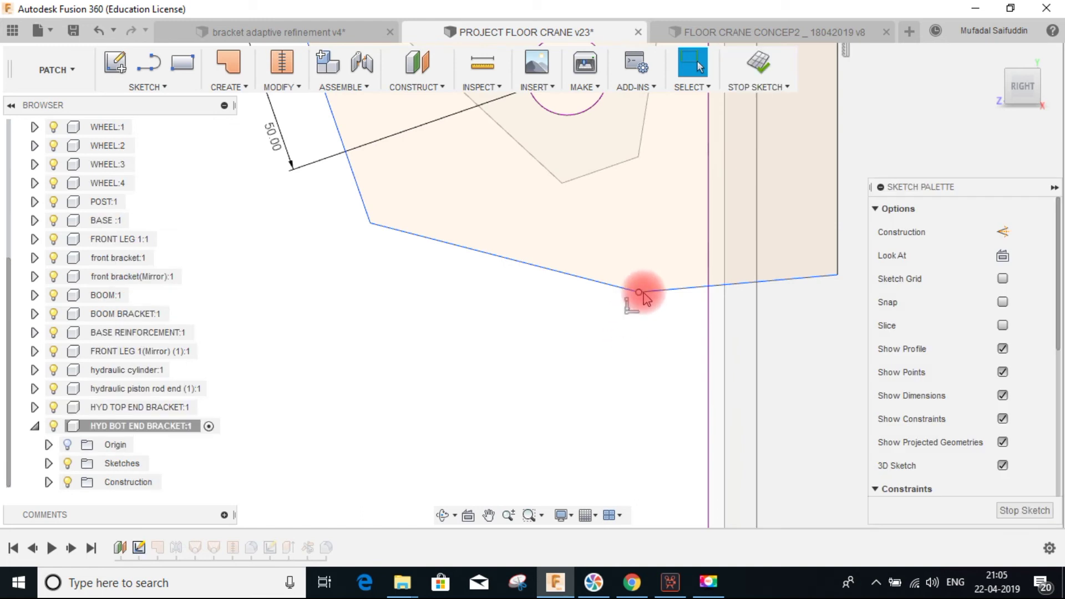
pyautogui.moveTo(654, 293); pyautogui.dragTo(697, 290)
pyautogui.click(761, 64)
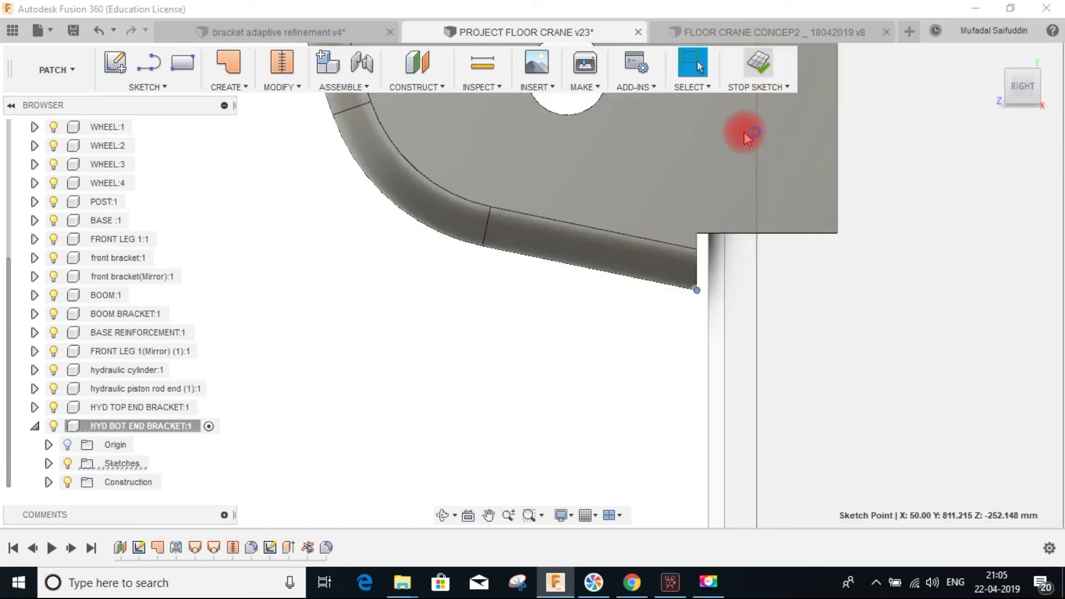
pyautogui.moveTo(683, 298)
pyautogui.keyDown('shift'); pyautogui.mouseDown(button='middle')
pyautogui.moveTo(716, 288)
pyautogui.moveTo(708, 264)
pyautogui.moveTo(697, 286)
pyautogui.moveTo(655, 311)
pyautogui.mouseUp(button='middle'); pyautogui.keyUp('shift')
# Edit the profile sketch again, constrain its lowest corner point coincident with the post's projected front face line, and finish the sketch.
pyautogui.click(161, 548)
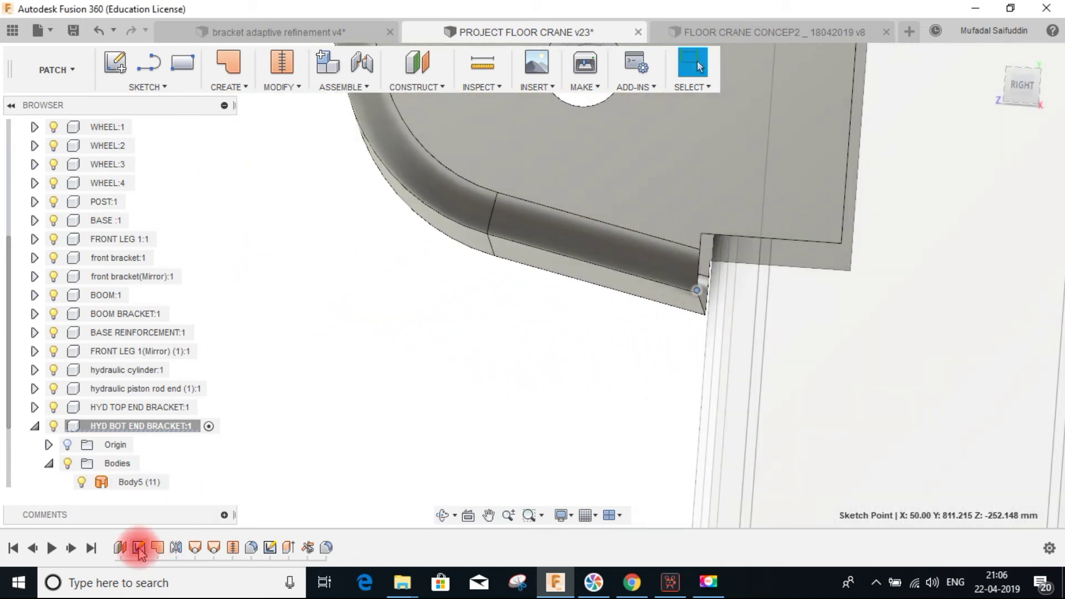
pyautogui.doubleClick(139, 547)
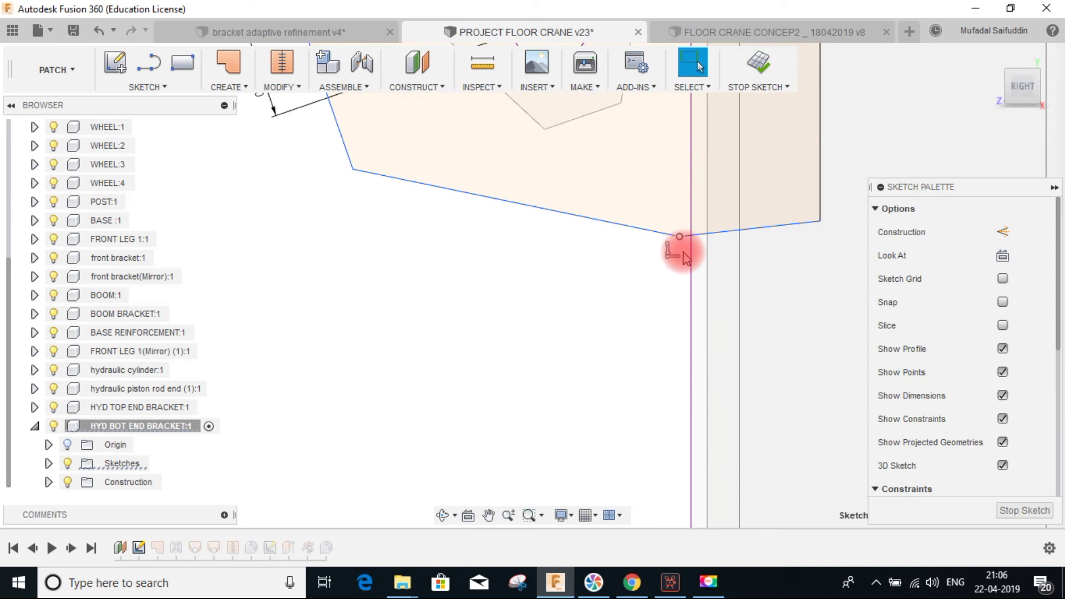
pyautogui.scroll(-3, 1006, 444)
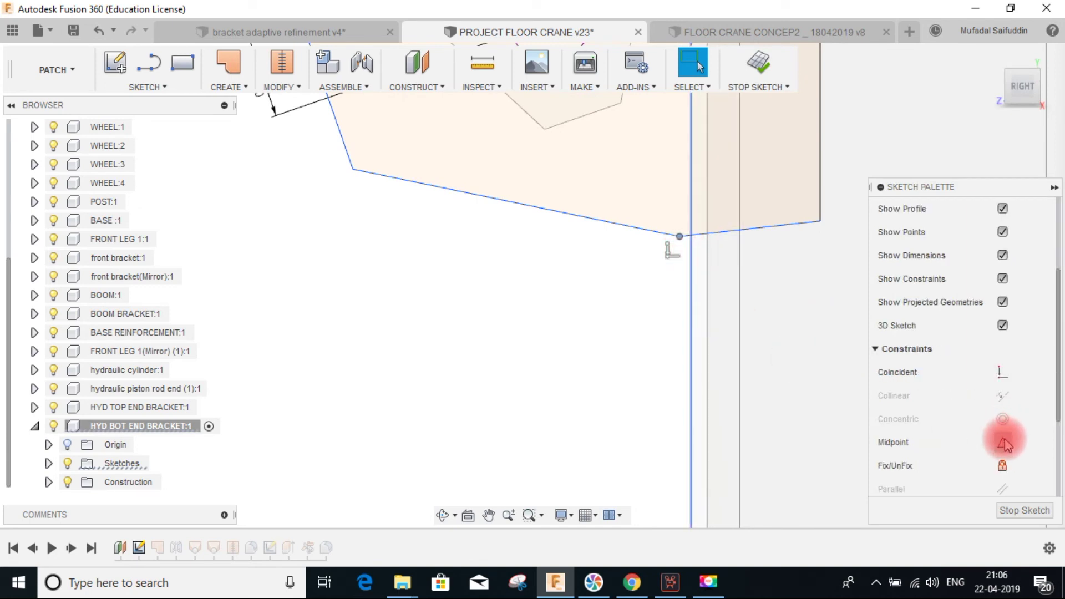
pyautogui.click(1004, 372)
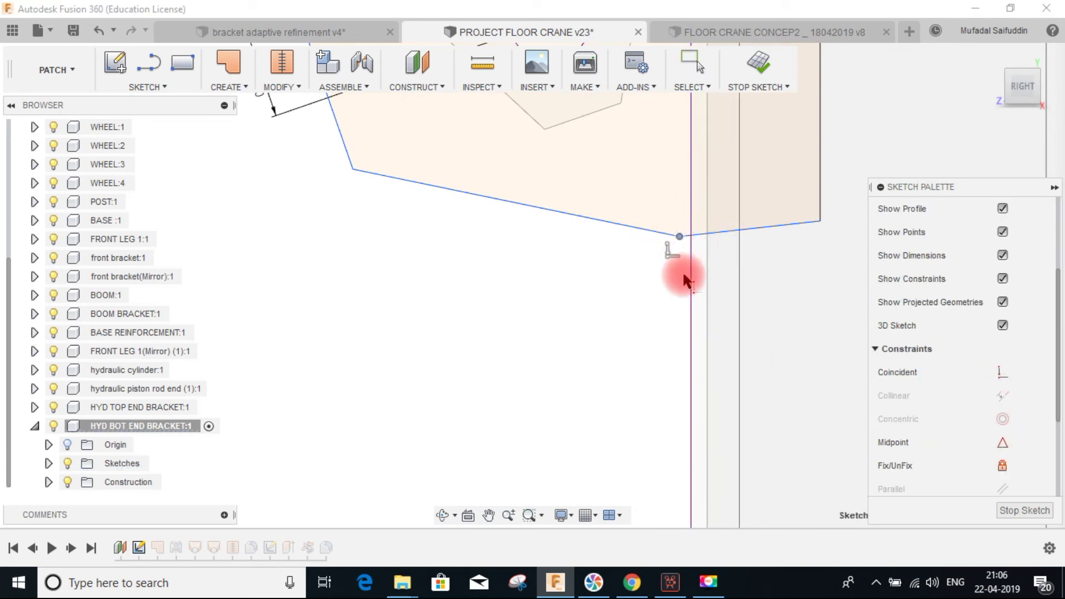
pyautogui.press('Escape')
pyautogui.scroll(-3, 685, 277)
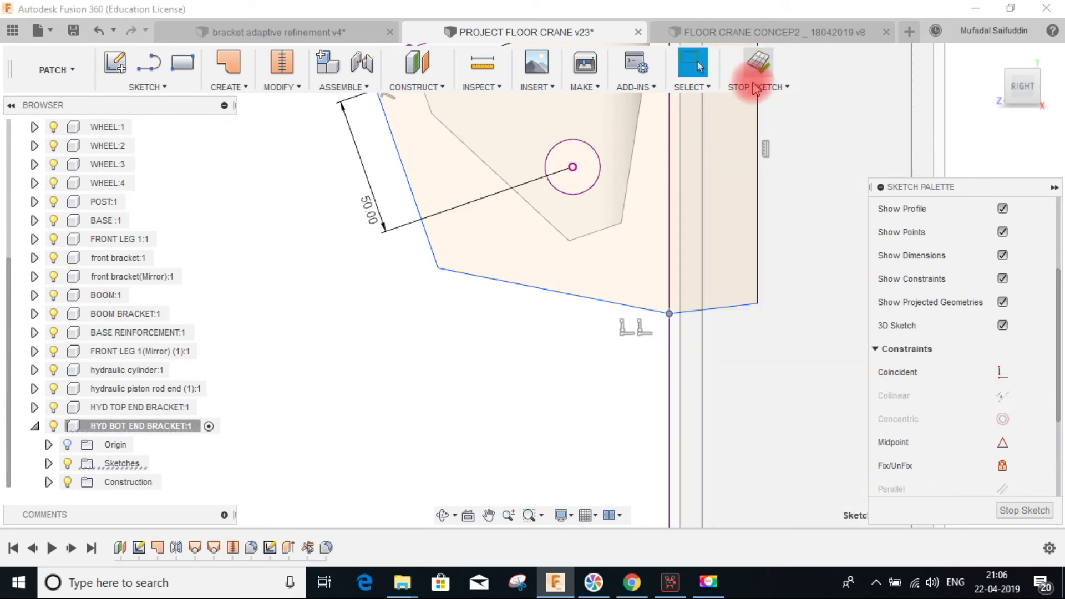
pyautogui.click(756, 64)
pyautogui.moveTo(672, 339)
pyautogui.keyDown('shift'); pyautogui.mouseDown(button='middle')
pyautogui.moveTo(690, 298)
pyautogui.moveTo(767, 284)
pyautogui.mouseUp(button='middle'); pyautogui.keyUp('shift')
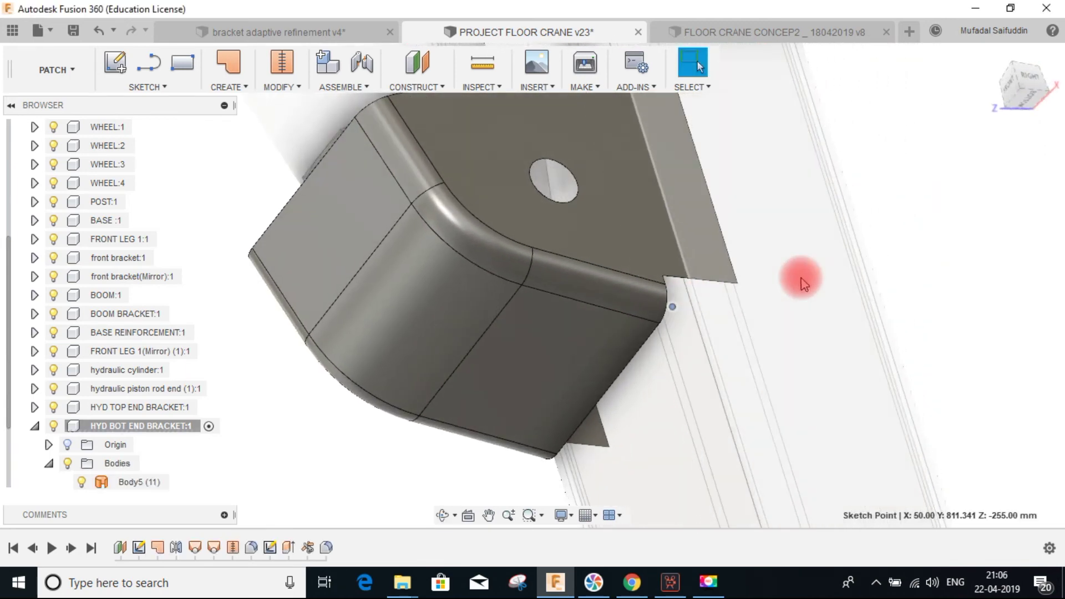
# Examine how the bracket's bottom face meets the front face of the post.
pyautogui.keyDown('shift'); pyautogui.moveTo(641, 290); pyautogui.dragTo(610, 325, button='middle'); pyautogui.keyUp('shift')
pyautogui.click(602, 315)
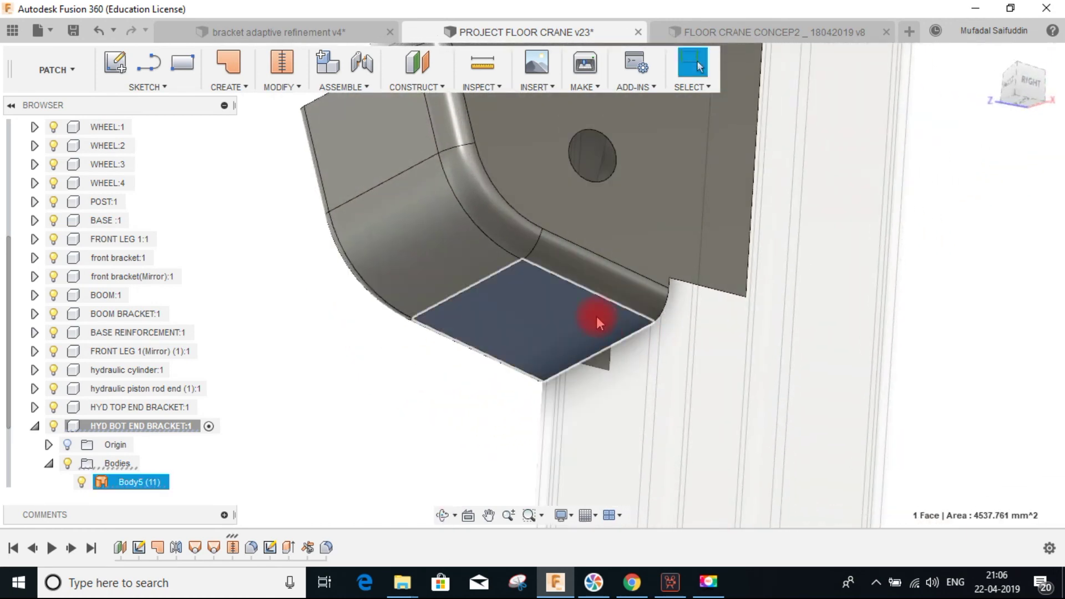
pyautogui.click(632, 371)
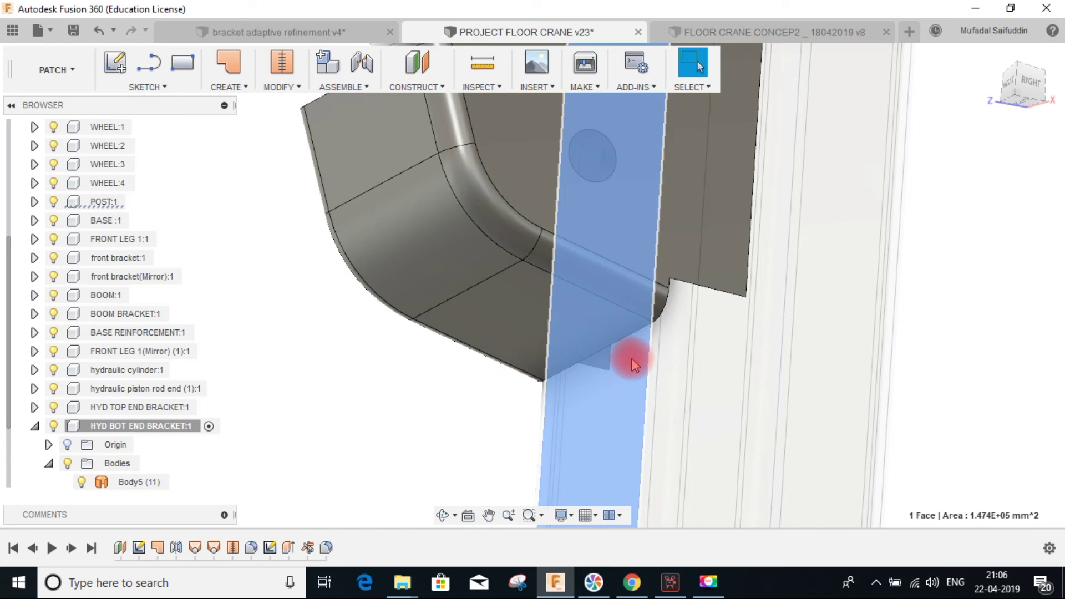
pyautogui.keyDown('shift'); pyautogui.moveTo(616, 344); pyautogui.dragTo(638, 324, button='middle'); pyautogui.keyUp('shift')
pyautogui.scroll(-5, 600, 311)
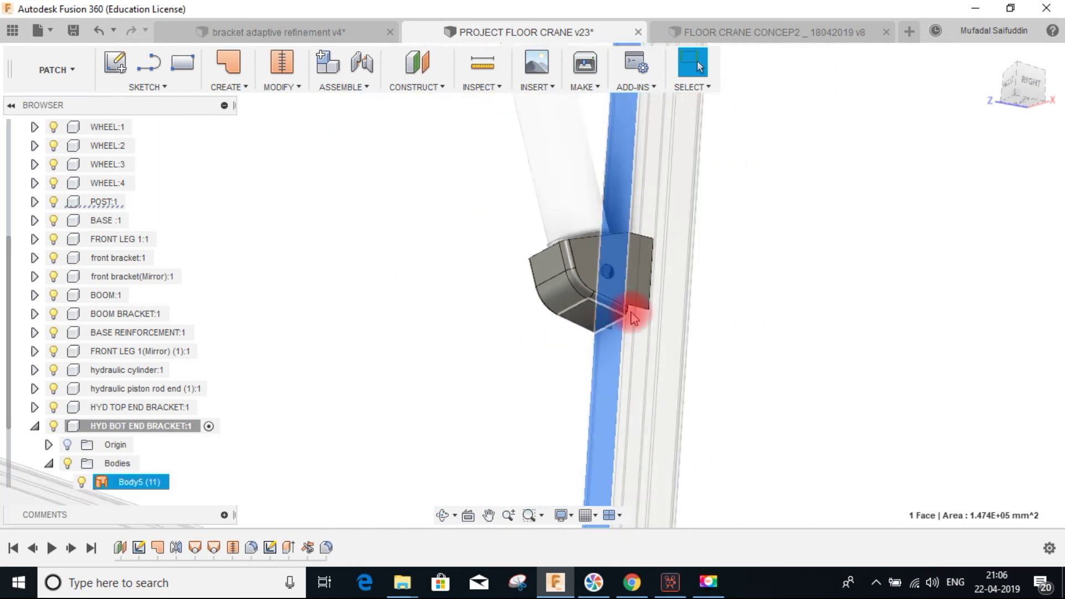
pyautogui.keyDown('shift'); pyautogui.moveTo(576, 298); pyautogui.dragTo(694, 333, button='middle'); pyautogui.keyUp('shift')
pyautogui.click(820, 270)
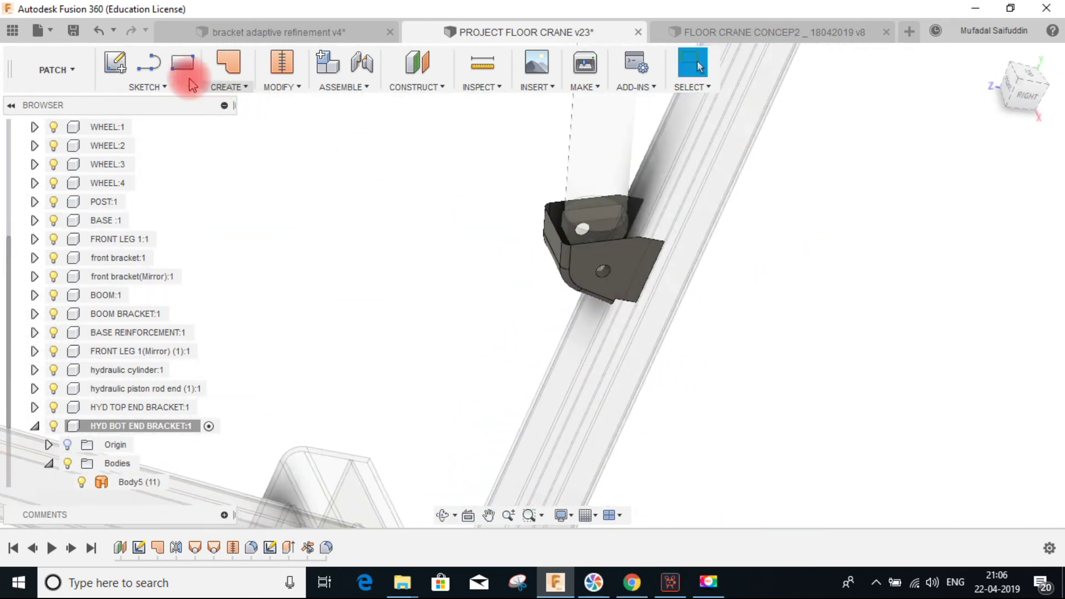
# Thicken the bracket's chained surface faces by -5 mm on one side as a new body.
pyautogui.click(251, 98)
pyautogui.click(267, 272)
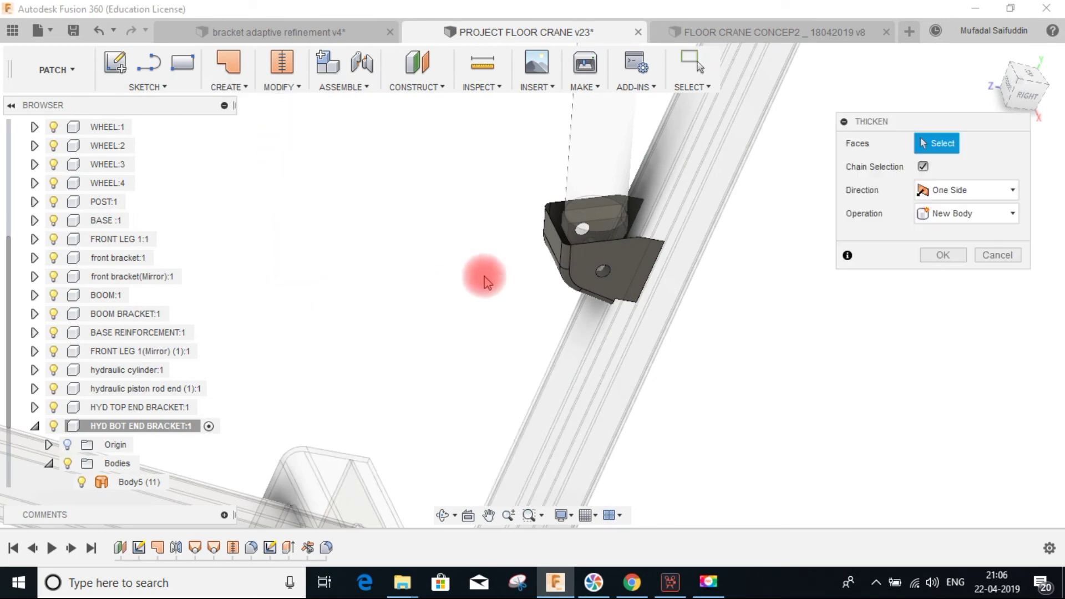
pyautogui.click(577, 267)
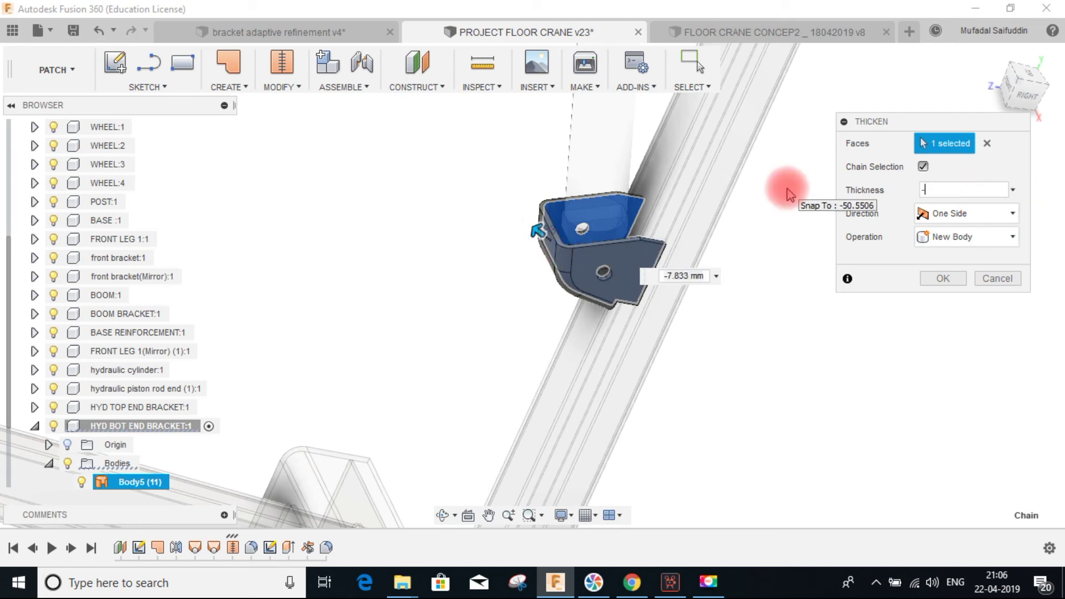
pyautogui.moveTo(698, 273)
pyautogui.keyDown('shift'); pyautogui.mouseDown(button='middle')
pyautogui.moveTo(687, 200)
pyautogui.moveTo(702, 199)
pyautogui.moveTo(708, 222)
pyautogui.moveTo(776, 240)
pyautogui.moveTo(680, 231)
pyautogui.mouseUp(button='middle'); pyautogui.keyUp('shift')
pyautogui.click(943, 278)
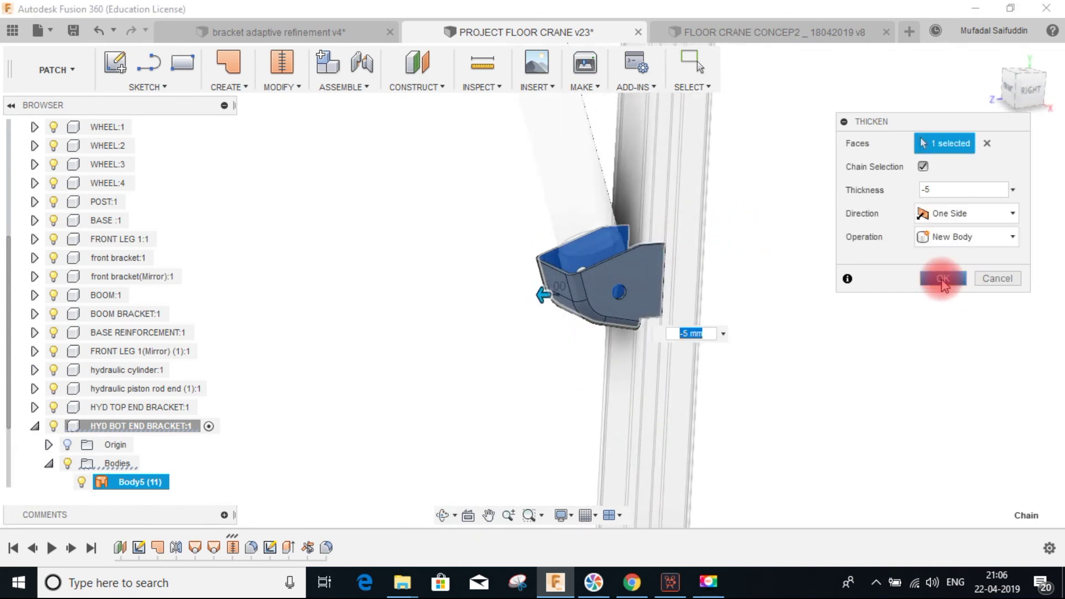
# Fillet the two upper edges where the side plates' sloped tops bend beside the post with a constant 50 mm radius.
pyautogui.scroll(-5, 661, 284)
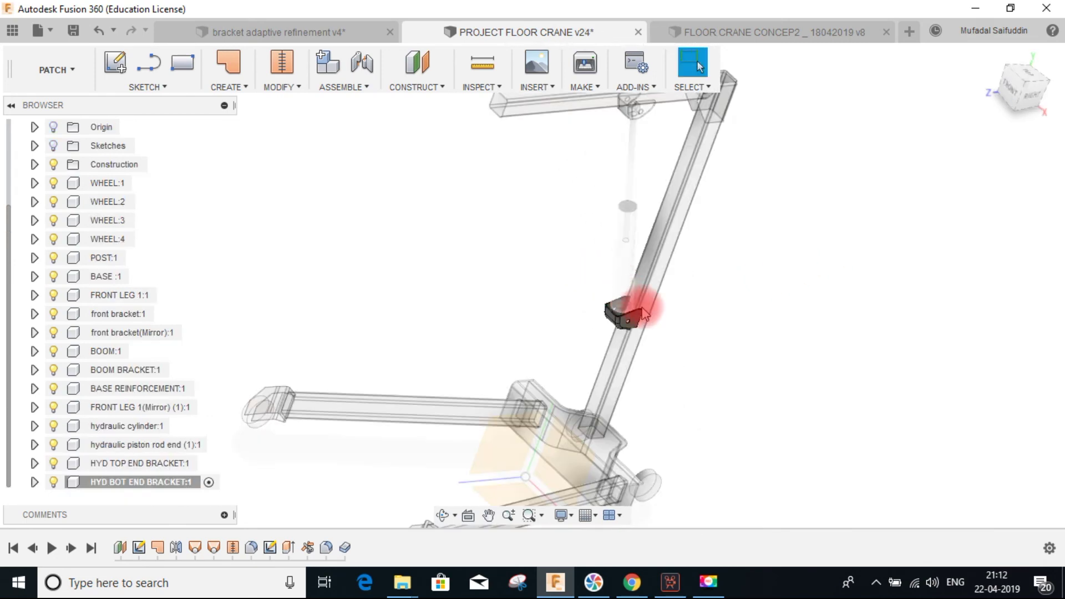
pyautogui.scroll(6, 666, 291)
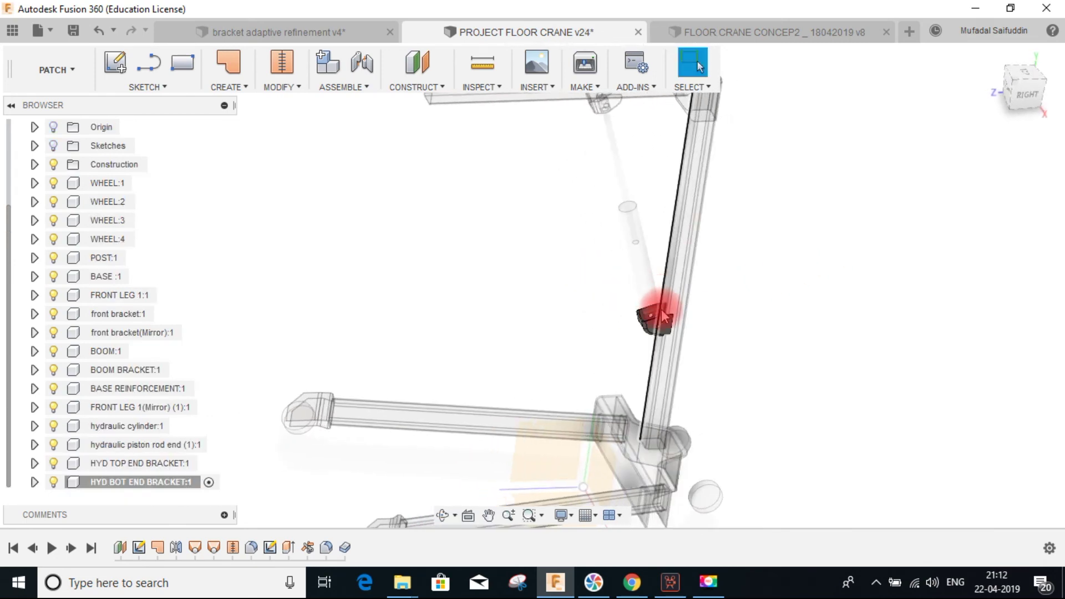
pyautogui.scroll(3, 671, 322)
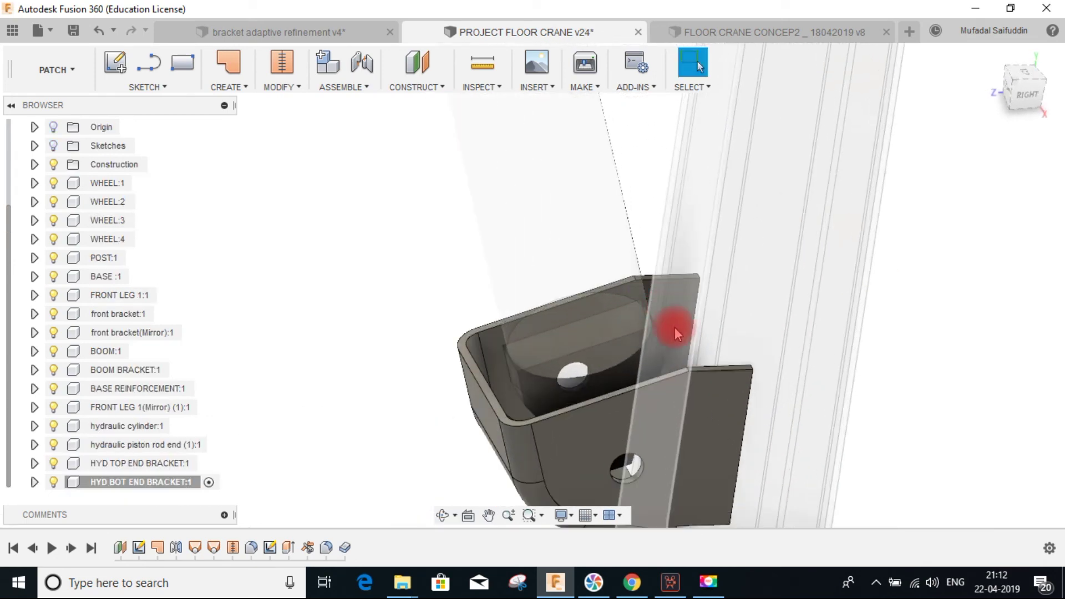
pyautogui.click(304, 92)
pyautogui.click(271, 123)
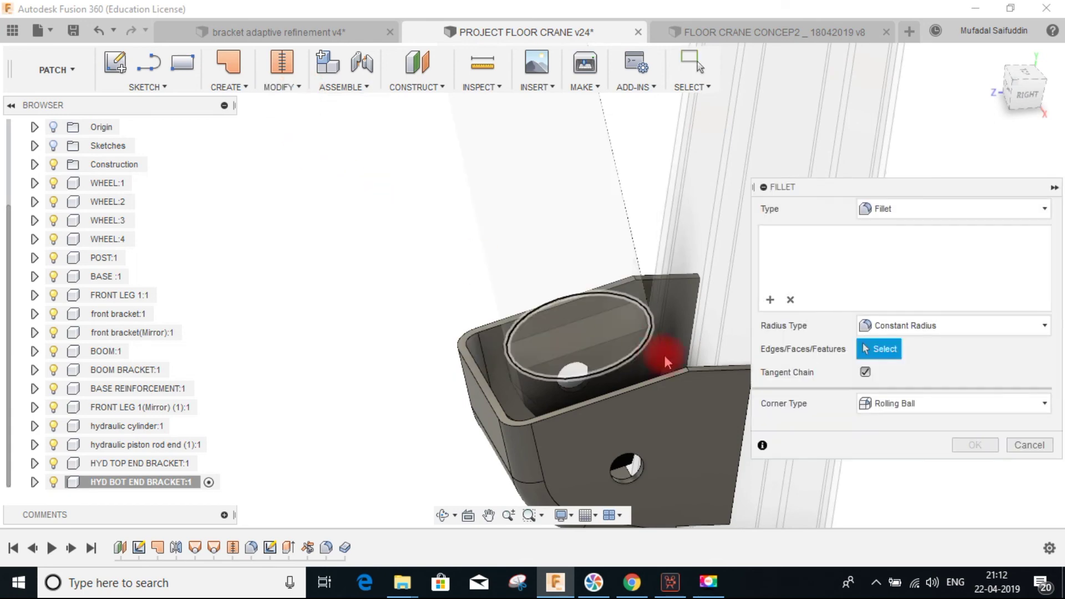
pyautogui.scroll(5, 661, 361)
pyautogui.click(655, 352)
pyautogui.keyDown('shift'); pyautogui.moveTo(574, 152); pyautogui.dragTo(540, 164, button='middle'); pyautogui.keyUp('shift')
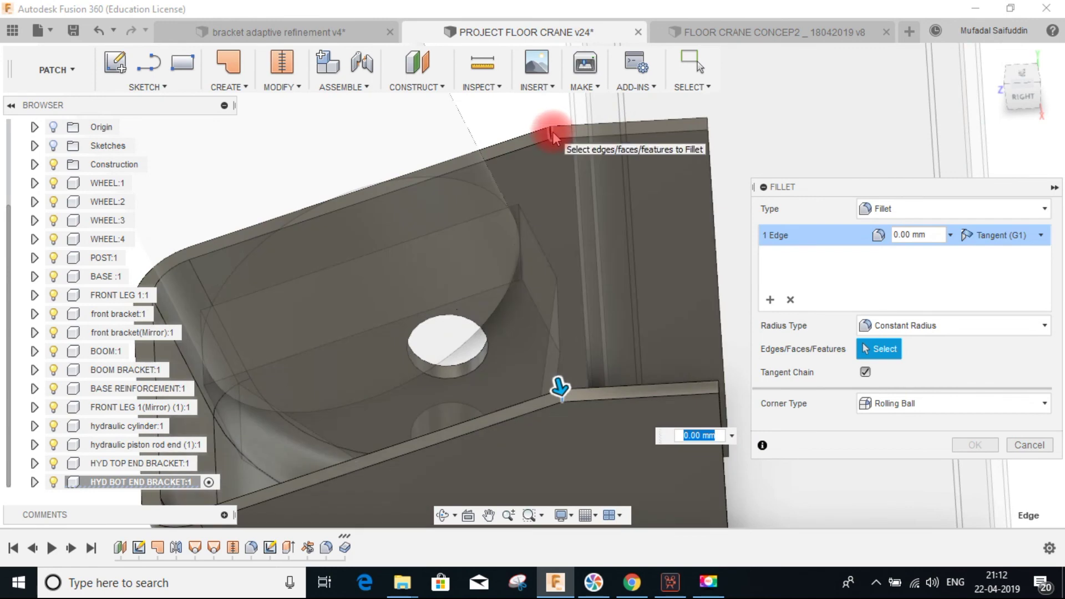
pyautogui.click(552, 133)
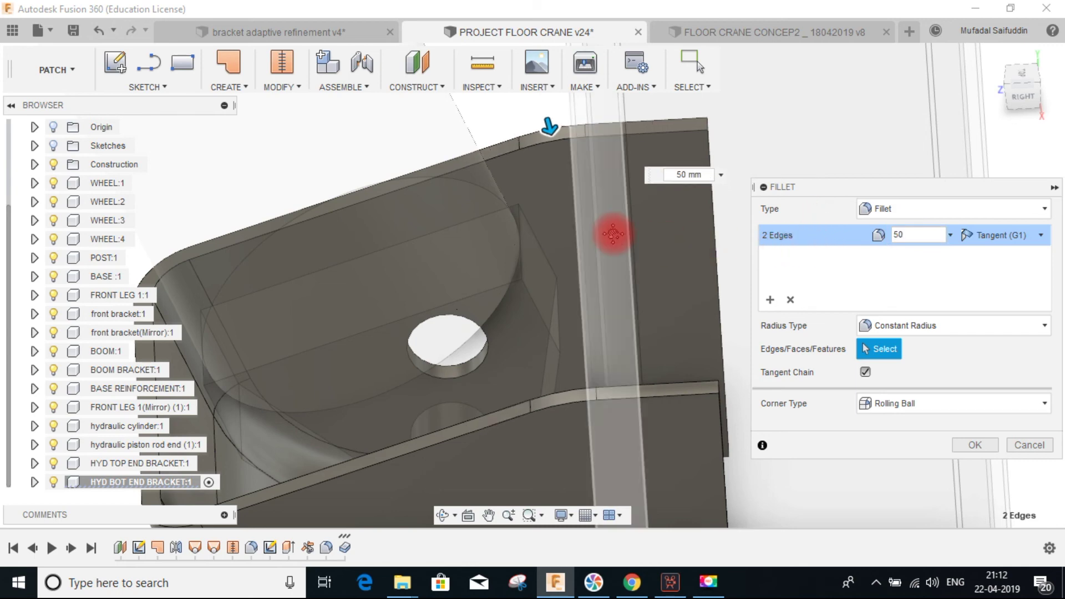
pyautogui.moveTo(613, 233); pyautogui.dragTo(598, 294, button='middle')
pyautogui.scroll(-3, 620, 308)
pyautogui.click(981, 448)
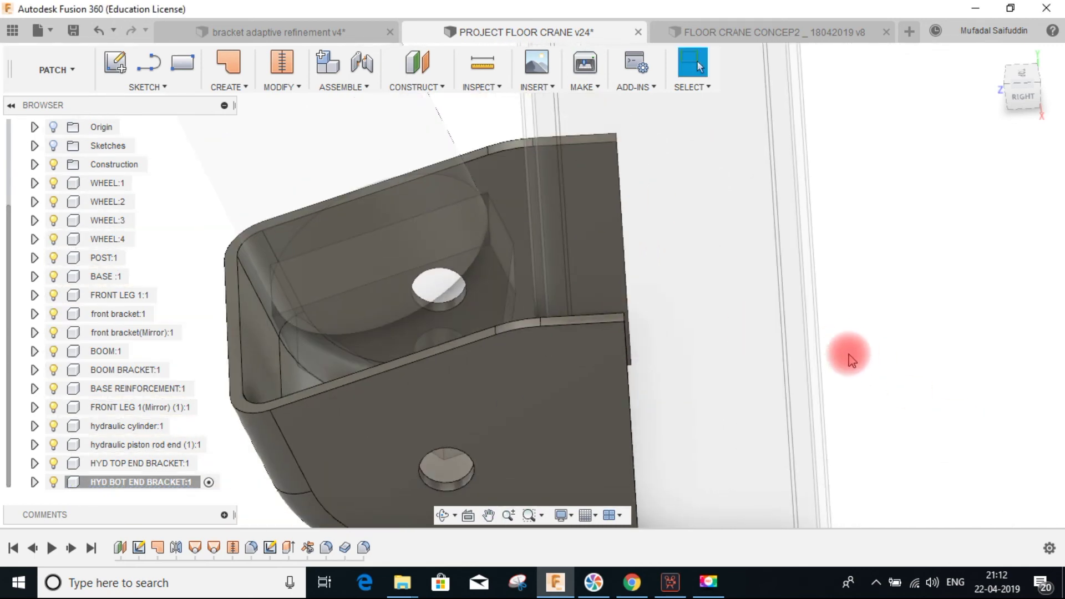
# Fillet the four rear corner edges of the bracket's two side plates with a constant 10 mm radius.
pyautogui.press('f')
pyautogui.moveTo(621, 313); pyautogui.dragTo(577, 272, button='middle')
pyautogui.scroll(4, 577, 260)
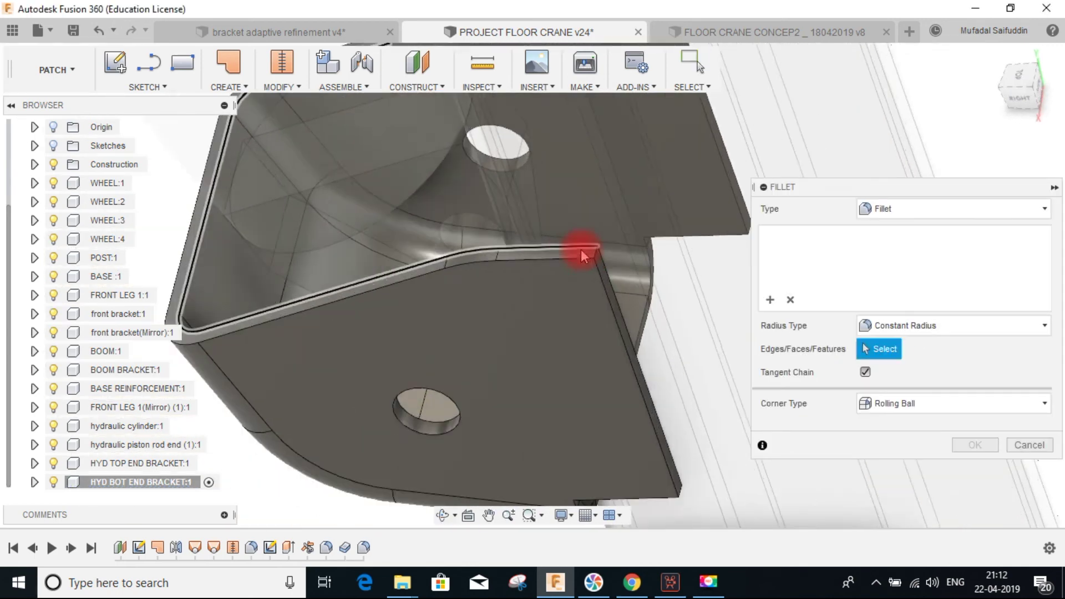
pyautogui.click(607, 257)
pyautogui.scroll(3, 606, 257)
pyautogui.keyDown('shift'); pyautogui.moveTo(458, 5); pyautogui.dragTo(464, 187, button='middle'); pyautogui.keyUp('shift')
pyautogui.scroll(-5, 504, 218)
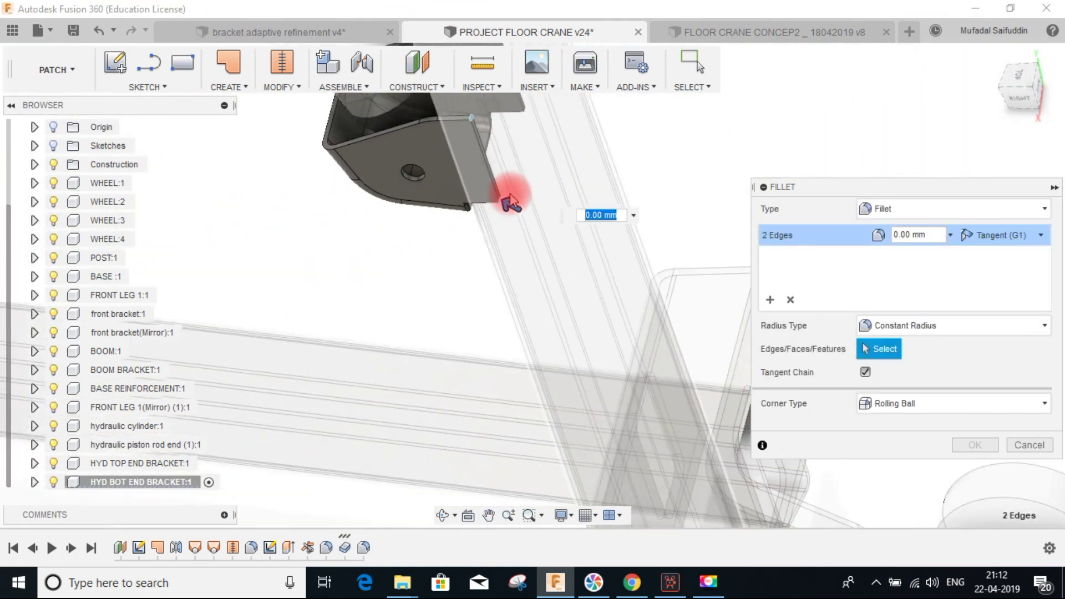
pyautogui.click(482, 284)
pyautogui.keyDown('shift'); pyautogui.moveTo(483, 283); pyautogui.dragTo(448, 247, button='middle'); pyautogui.keyUp('shift')
pyautogui.scroll(3, 448, 247)
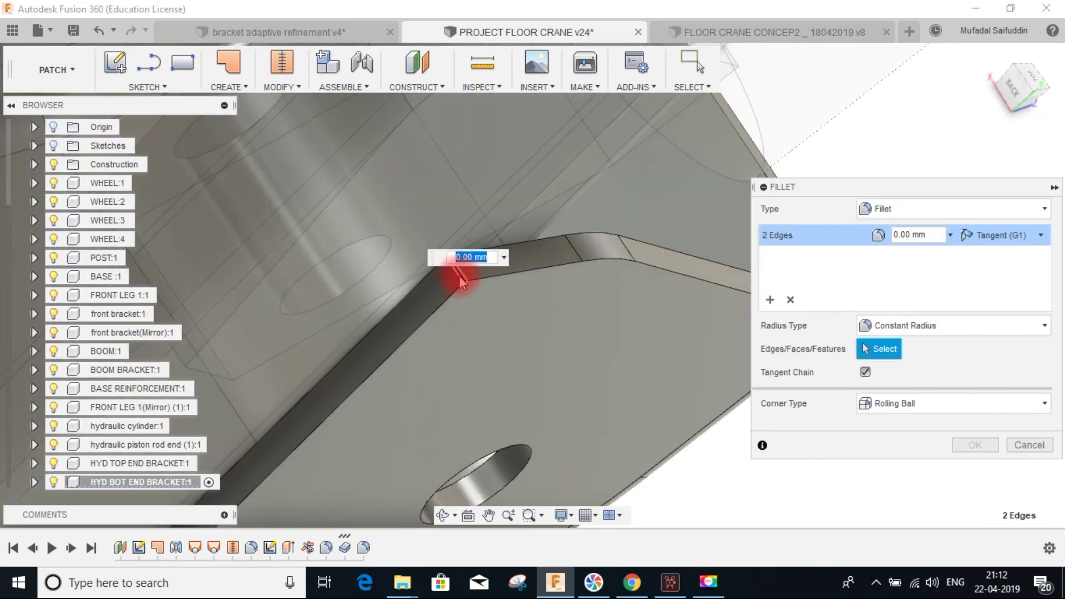
pyautogui.keyDown('shift'); pyautogui.moveTo(469, 315); pyautogui.dragTo(342, 336, button='middle'); pyautogui.keyUp('shift')
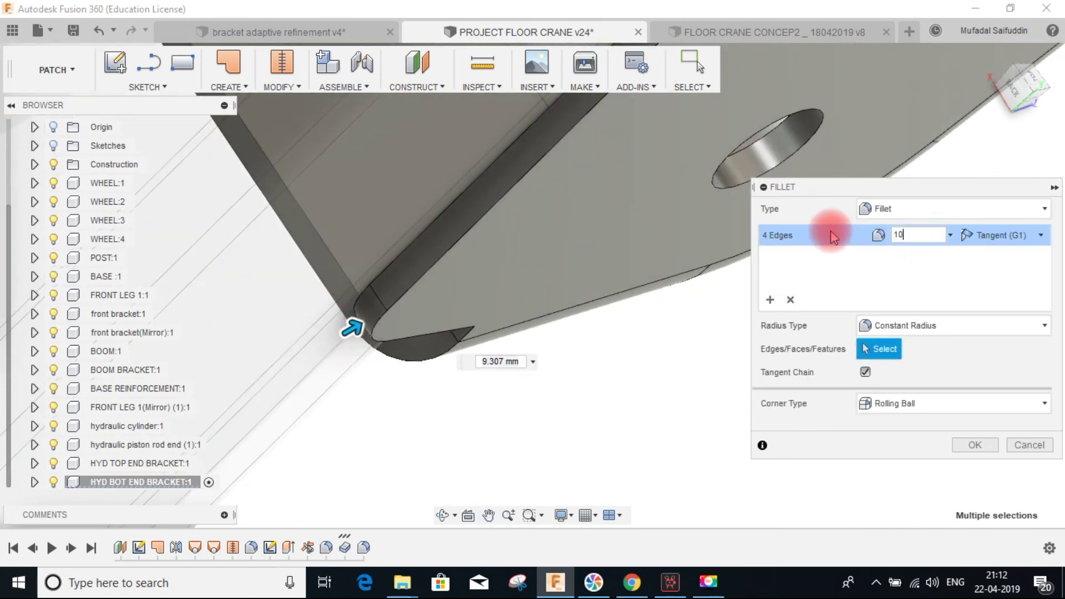
pyautogui.press('Return')
# Activate the top-level floor crane assembly and inspect the finished bracket on the post from both sides.
pyautogui.scroll(-5, 552, 215)
pyautogui.keyDown('shift'); pyautogui.moveTo(588, 209); pyautogui.dragTo(604, 264, button='middle'); pyautogui.keyUp('shift')
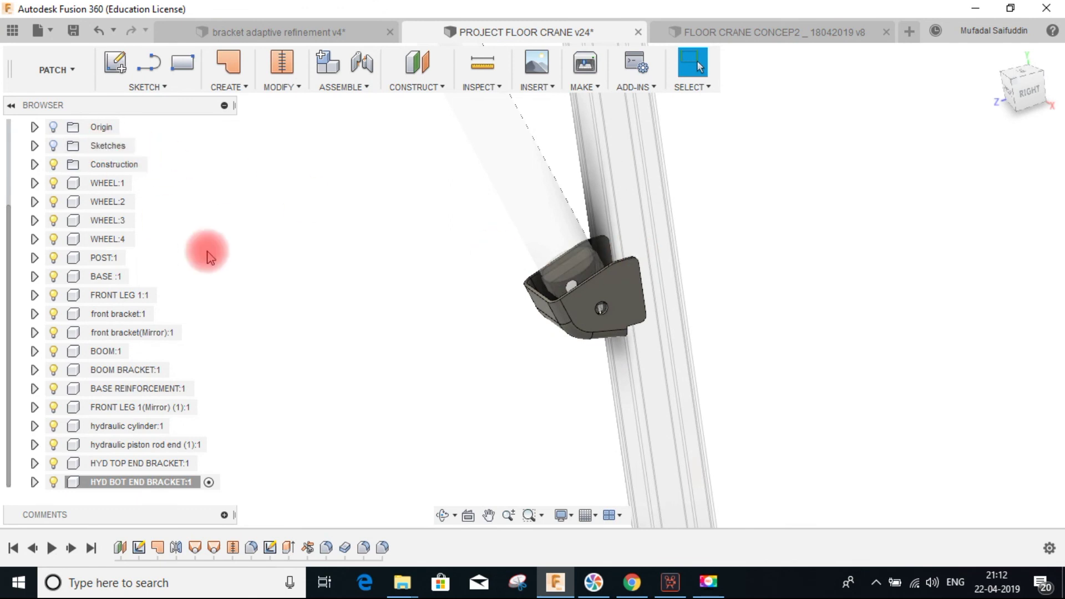
pyautogui.scroll(3, 55, 228)
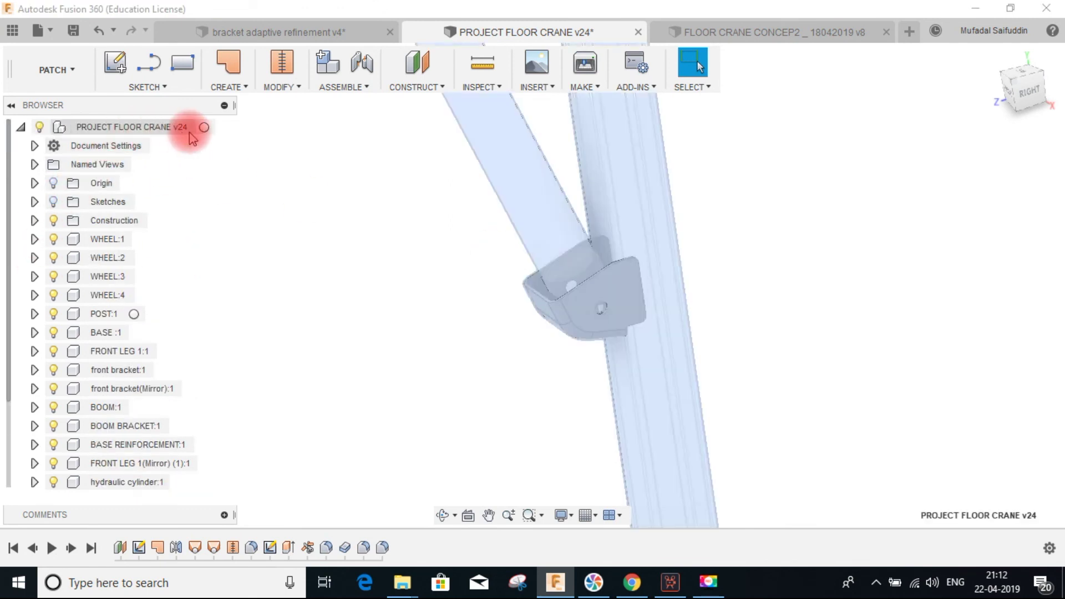
pyautogui.click(210, 127)
pyautogui.keyDown('shift'); pyautogui.moveTo(683, 316); pyautogui.dragTo(642, 284, button='middle'); pyautogui.keyUp('shift')
pyautogui.moveTo(634, 323)
pyautogui.keyDown('shift'); pyautogui.mouseDown(button='middle')
pyautogui.moveTo(682, 302)
pyautogui.moveTo(608, 337)
pyautogui.moveTo(635, 326)
pyautogui.mouseUp(button='middle'); pyautogui.keyUp('shift')
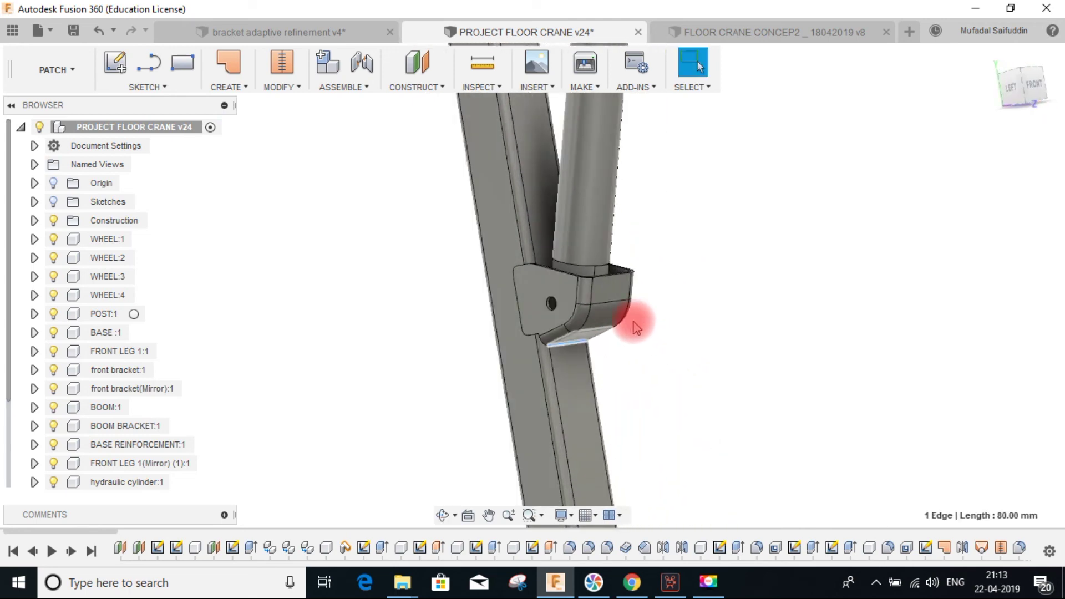
pyautogui.keyDown('shift'); pyautogui.moveTo(524, 290); pyautogui.dragTo(580, 302, button='middle'); pyautogui.keyUp('shift')
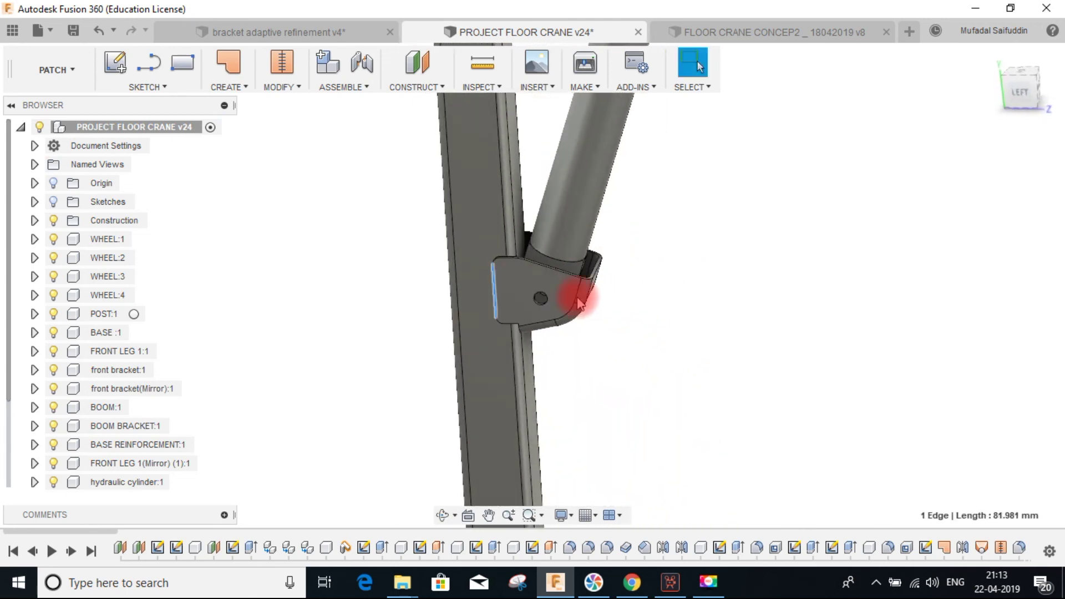
pyautogui.keyDown('shift'); pyautogui.moveTo(614, 336); pyautogui.dragTo(426, 377, button='middle'); pyautogui.keyUp('shift')
pyautogui.press('Escape')
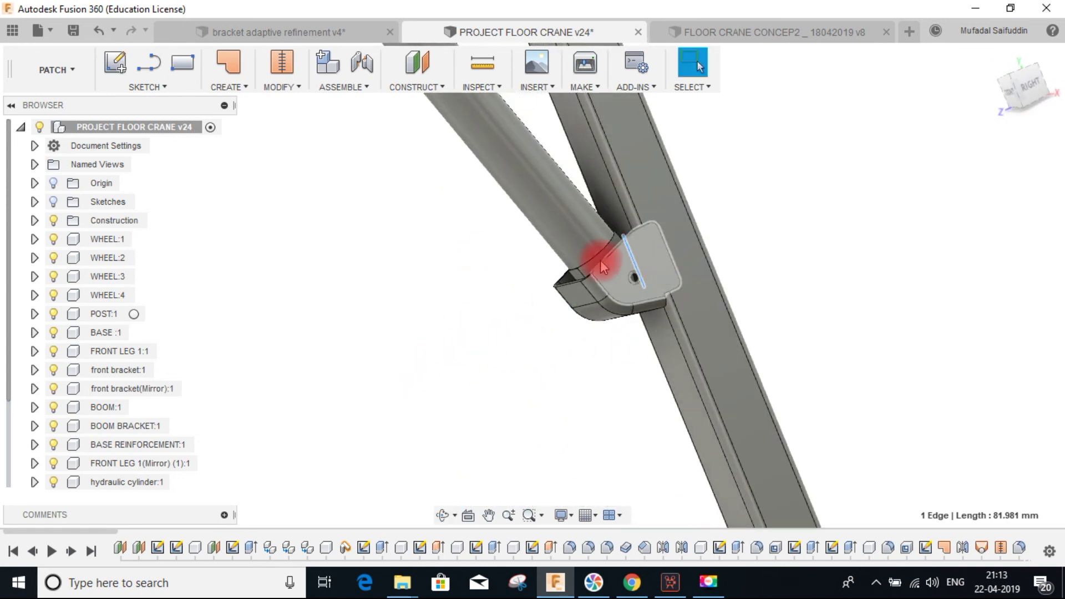